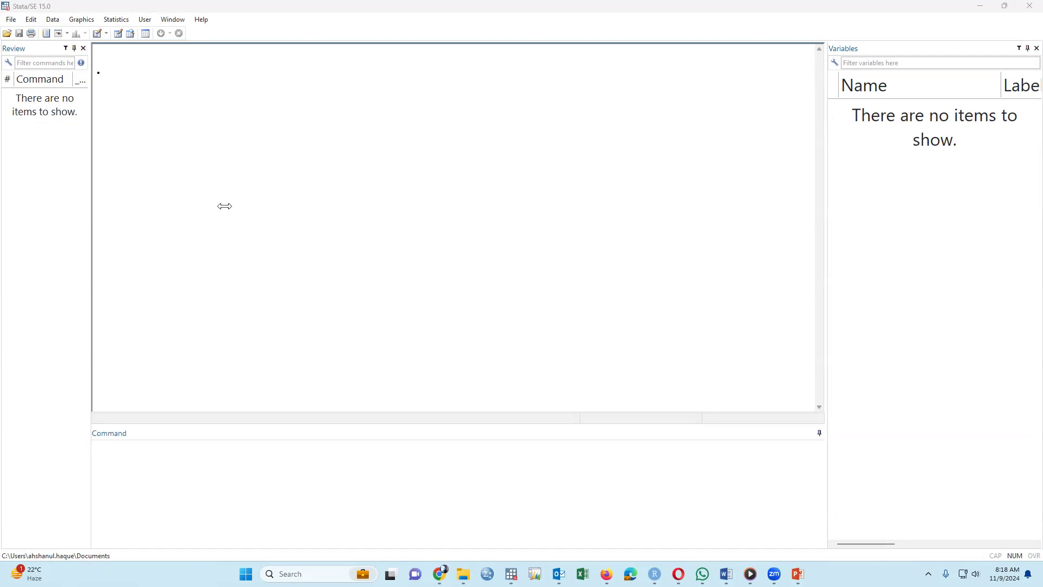
- Bring up the Open dialog, which lists the do-files in the NewStata_2024_ folder
left_click(9, 36)
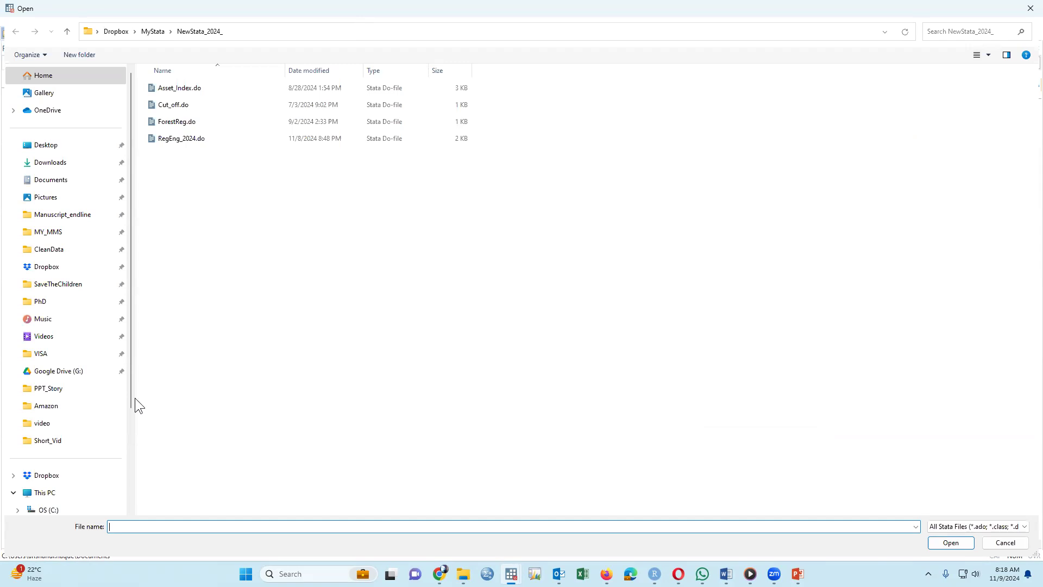
- Load the MyData.dta dataset from the abc folder on drive D
scroll(100, 426, "down", 2)
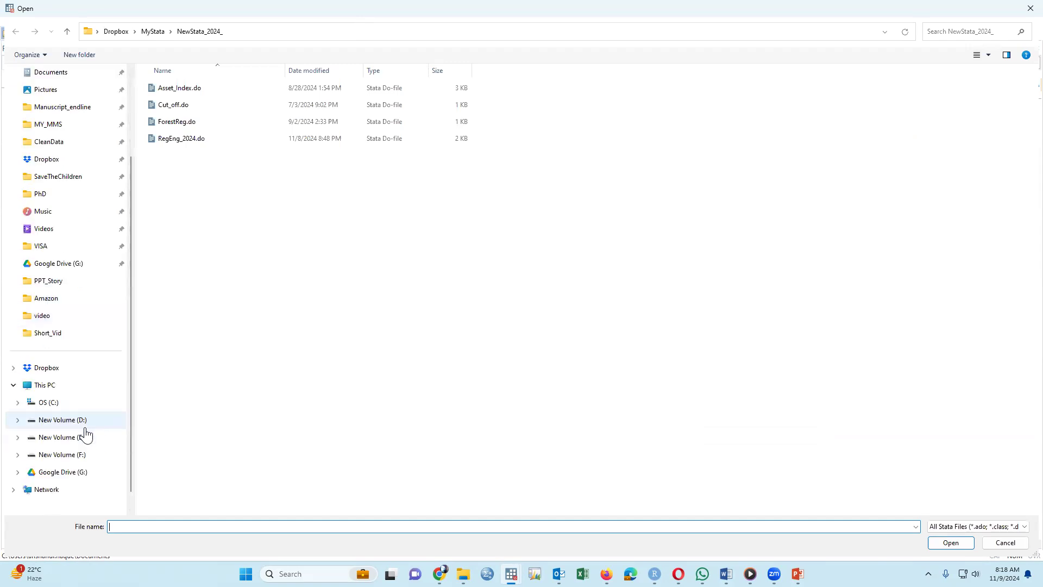
left_click(82, 422)
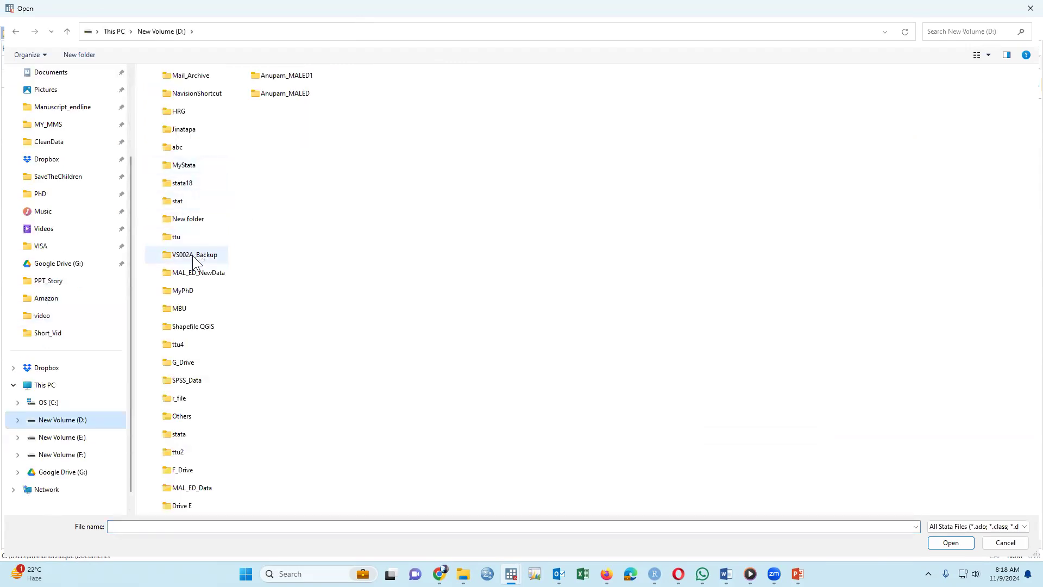
left_click(186, 144)
key("a")
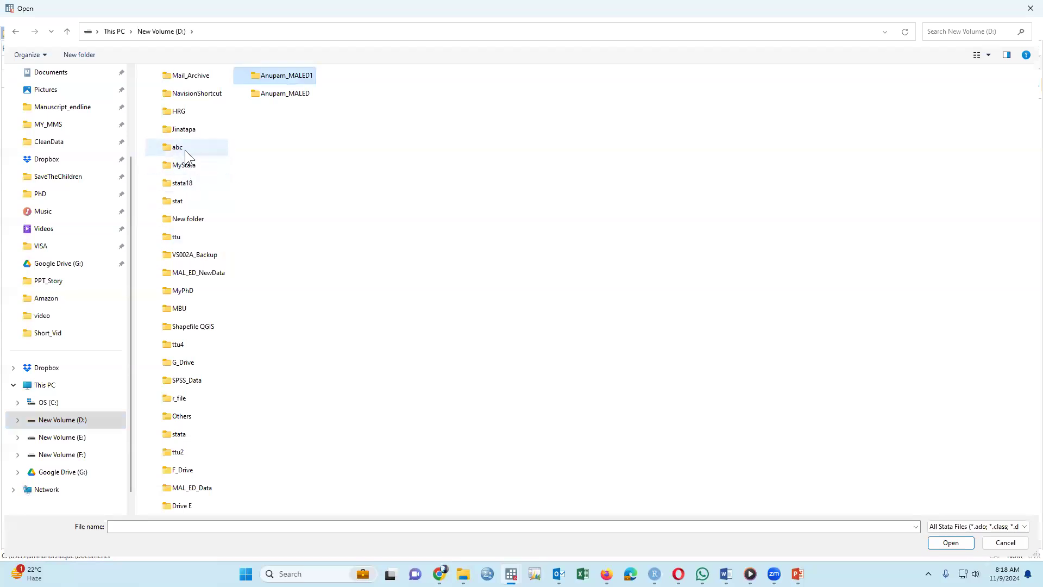
double_click(185, 150)
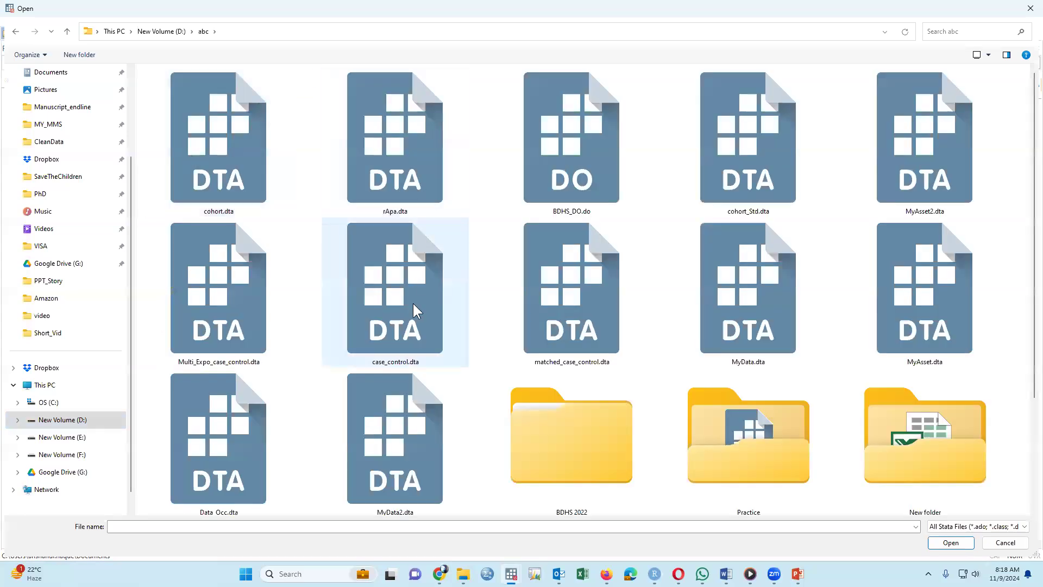
double_click(764, 348)
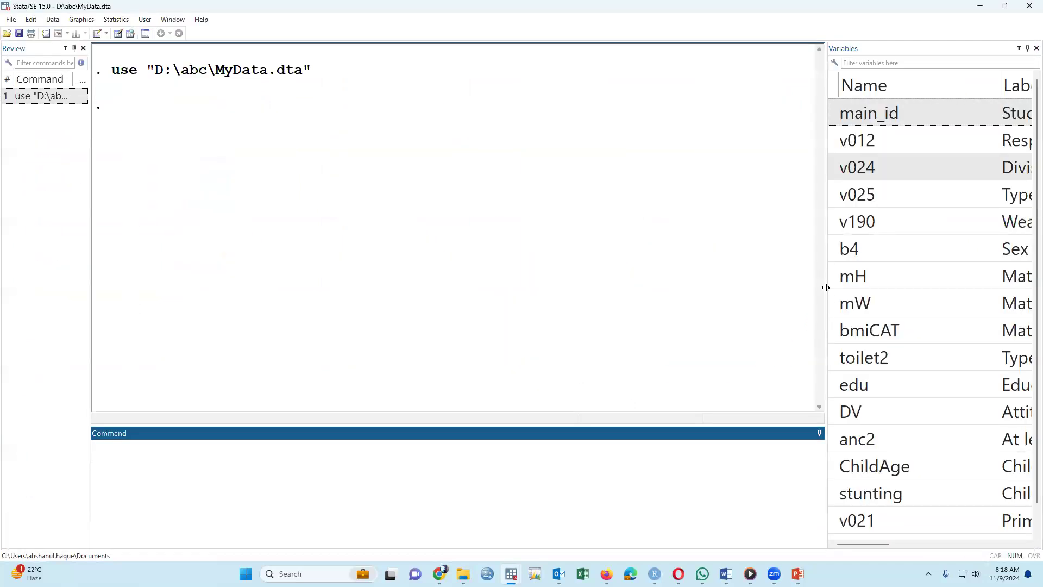
- Widen the Variables panel and label column, then insert v021 into the command line
left_click_drag(821, 295, 785, 297)
scroll(870, 337, "down", 1)
scroll(868, 348, "up", 1)
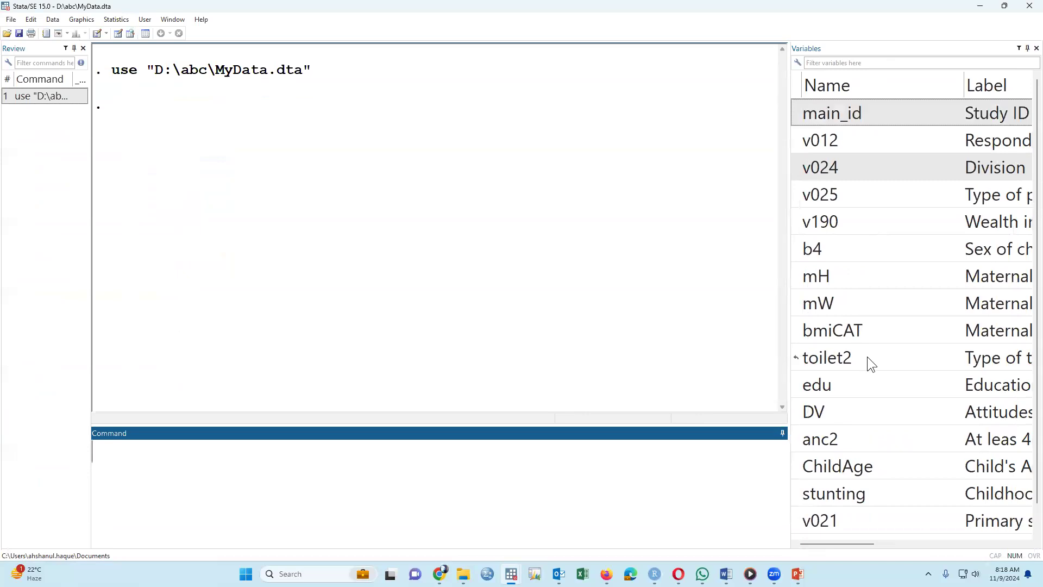
scroll(867, 356, "down", 1)
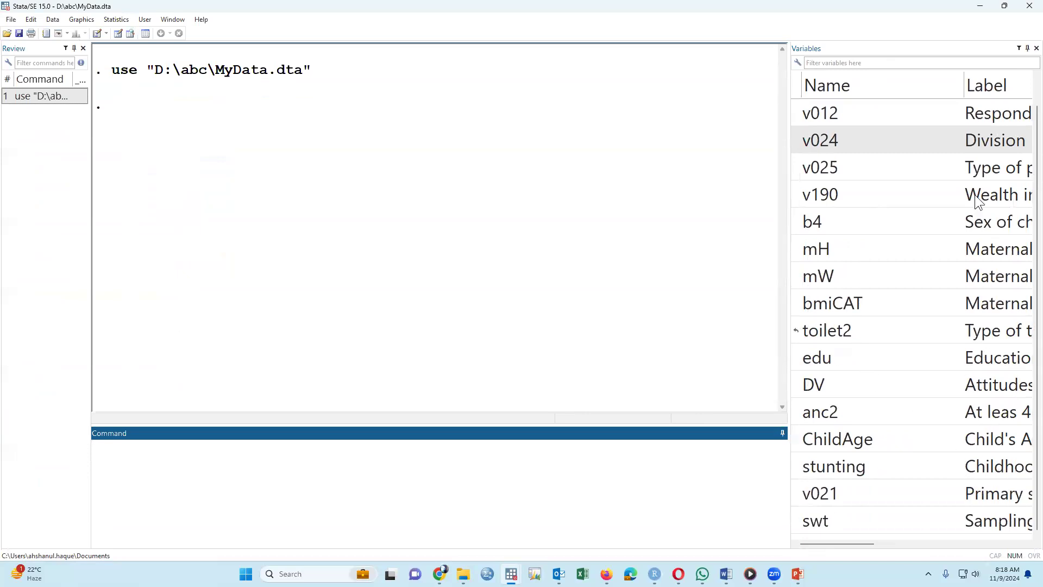
left_click_drag(961, 88, 881, 106)
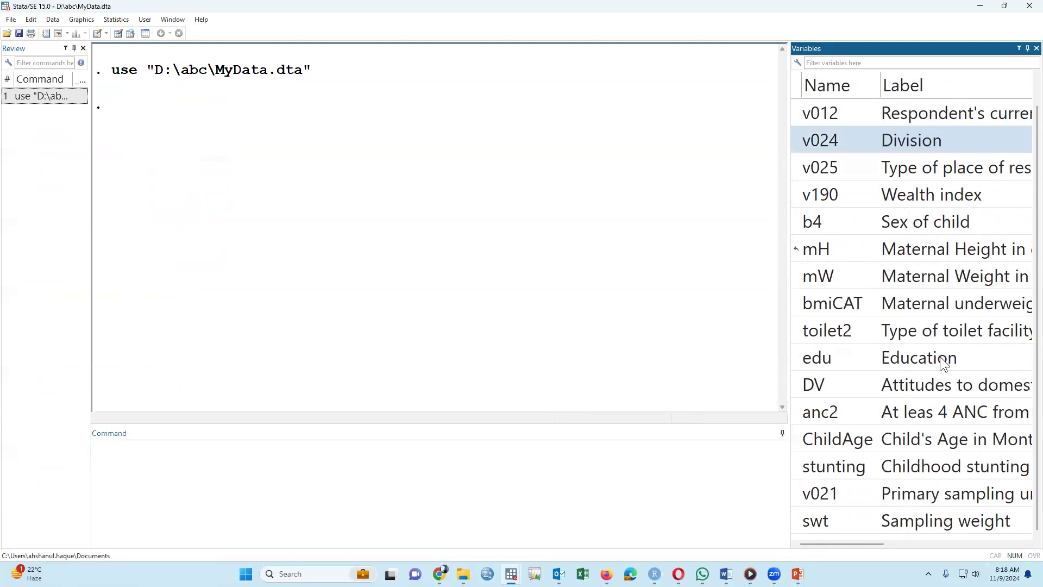
left_click(797, 493)
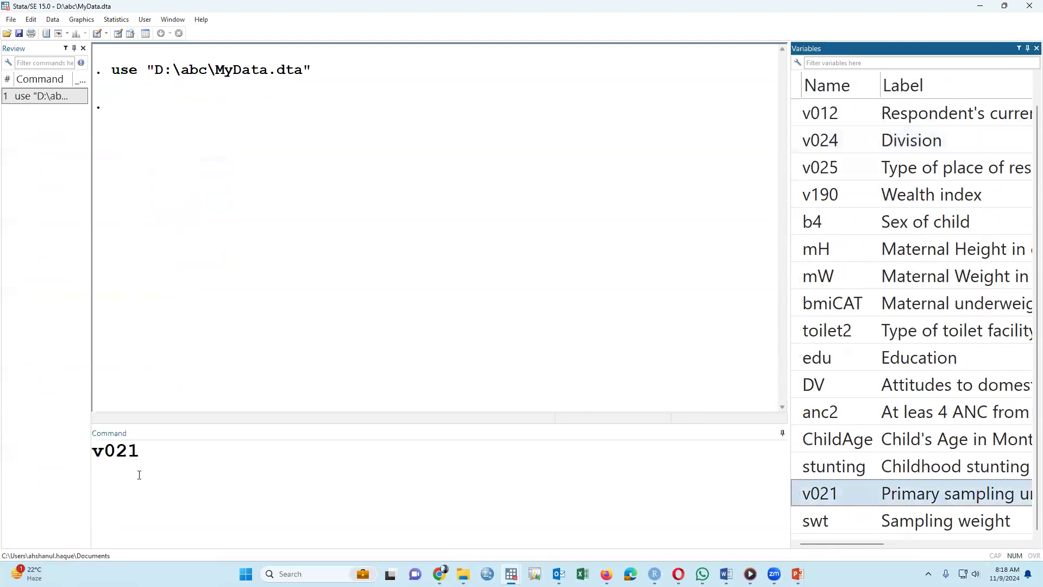
left_click(95, 451)
- Run tab v021 and review its 675 sampling units totalling 8,616 cases
type("tab")
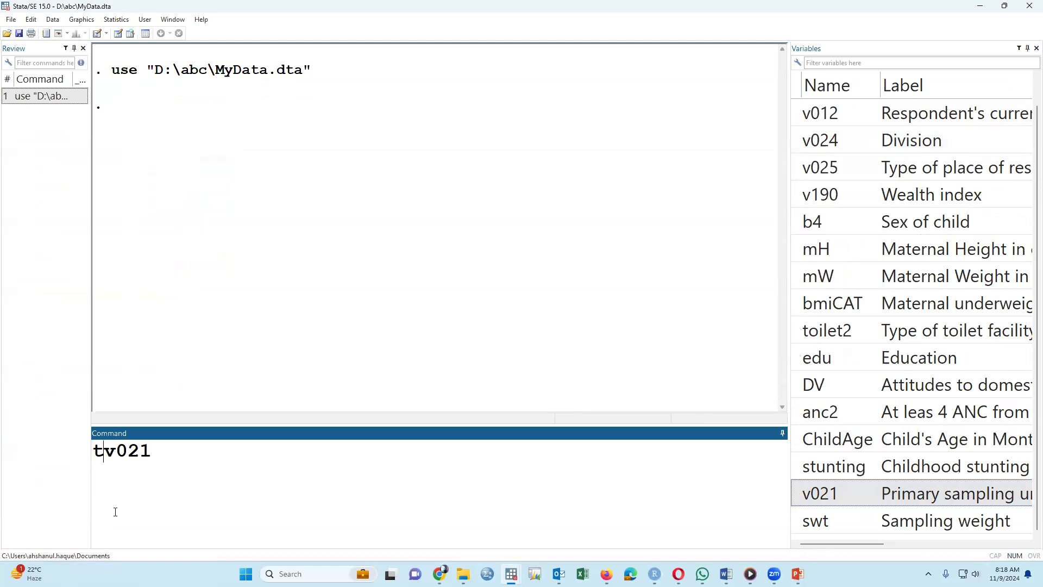
key("Return")
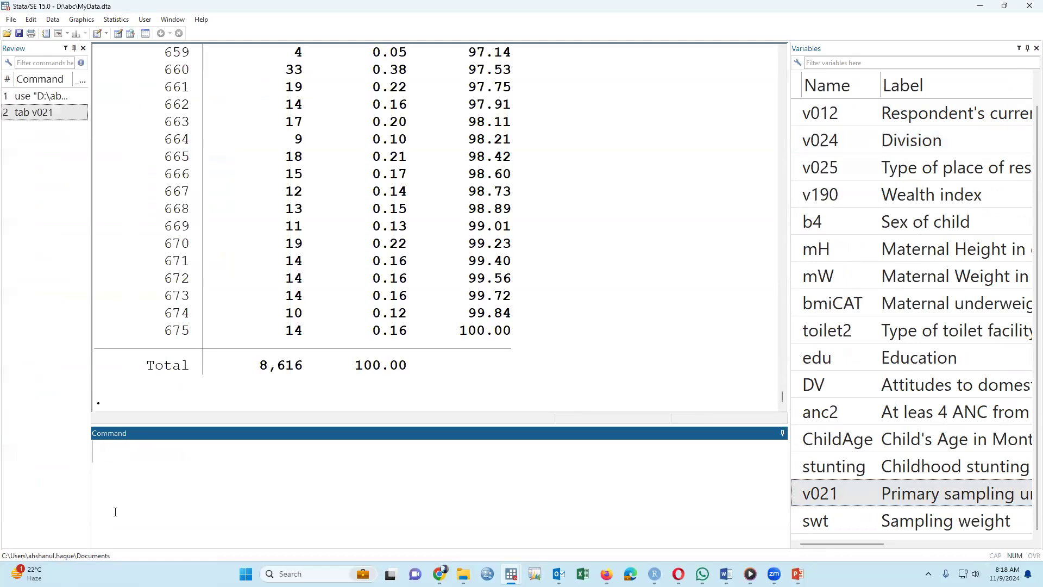
scroll(267, 253, "up", 12)
scroll(266, 248, "up", 4)
scroll(267, 310, "down", 14)
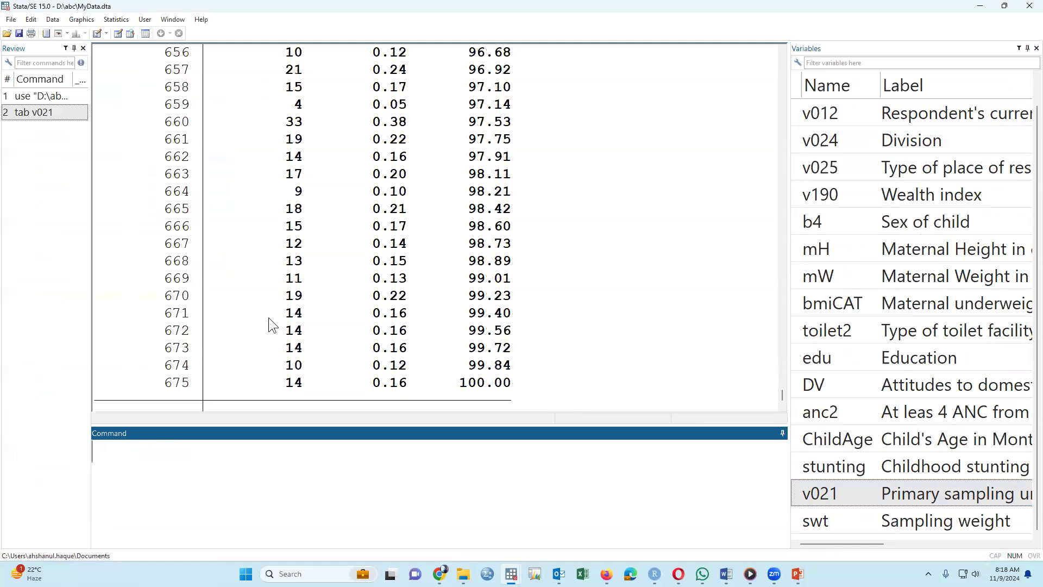
scroll(268, 318, "down", 1)
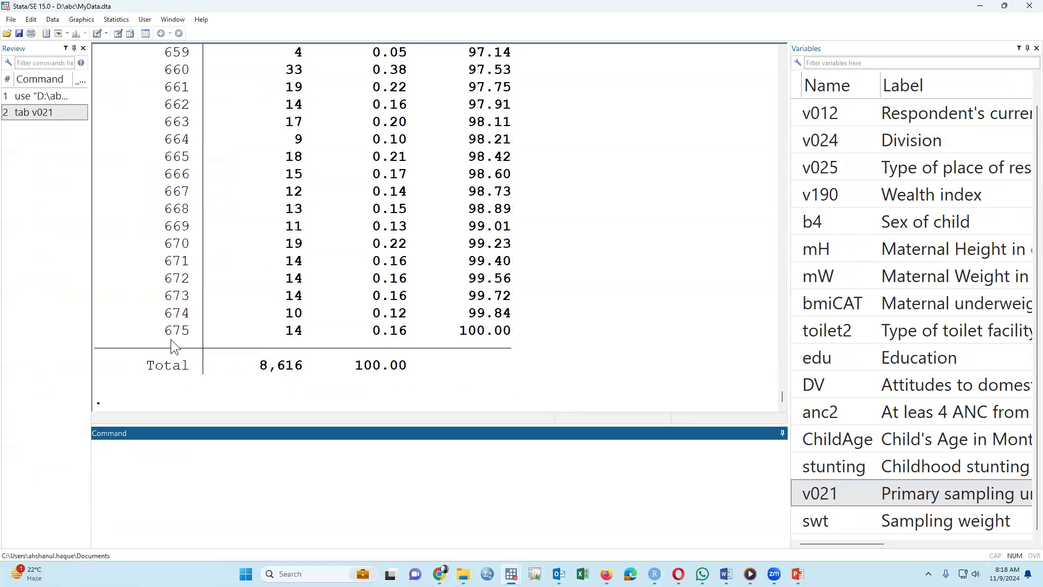
scroll(251, 329, "up", 10)
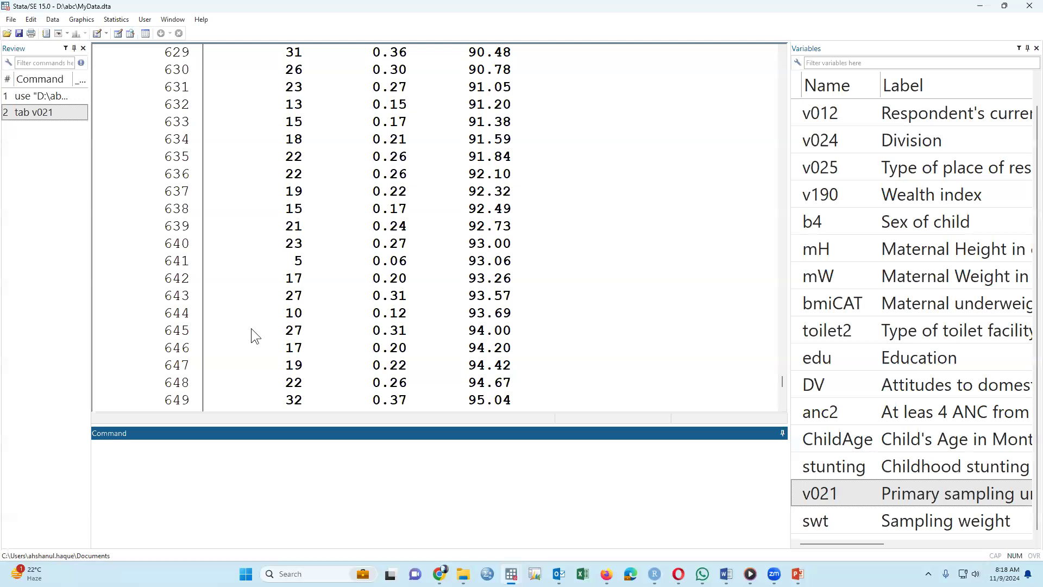
- Return to the top of the output and clear the Results window
scroll(251, 329, "up", 12)
scroll(251, 328, "up", 4)
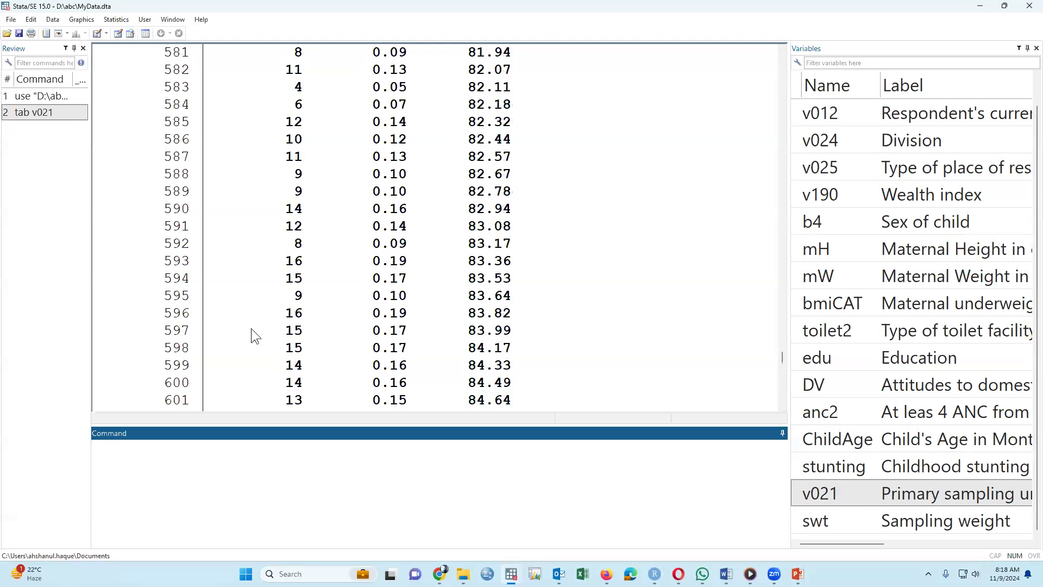
scroll(251, 328, "up", 7)
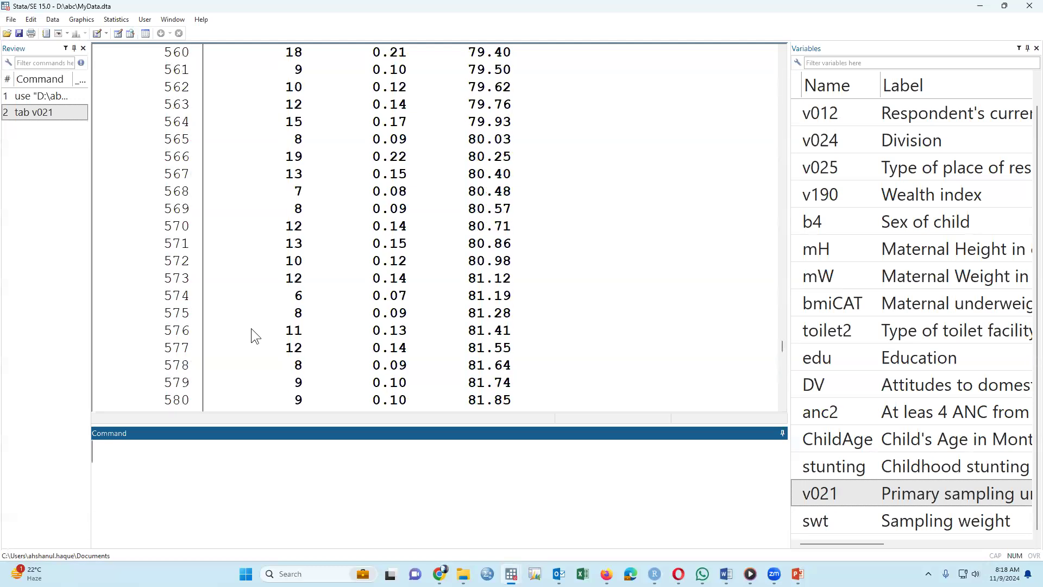
scroll(251, 329, "up", 20)
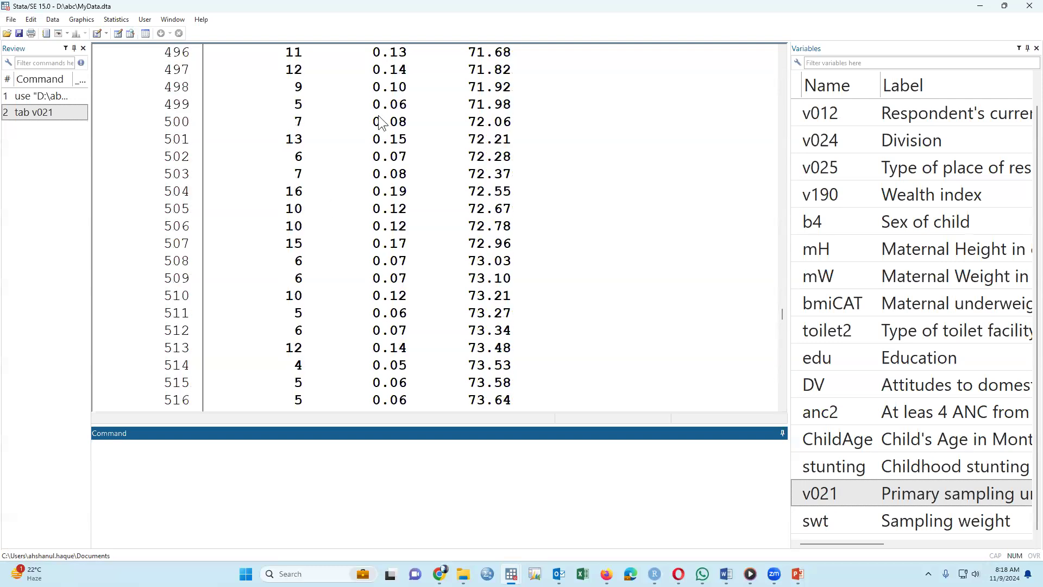
right_click(380, 122)
left_click(405, 136)
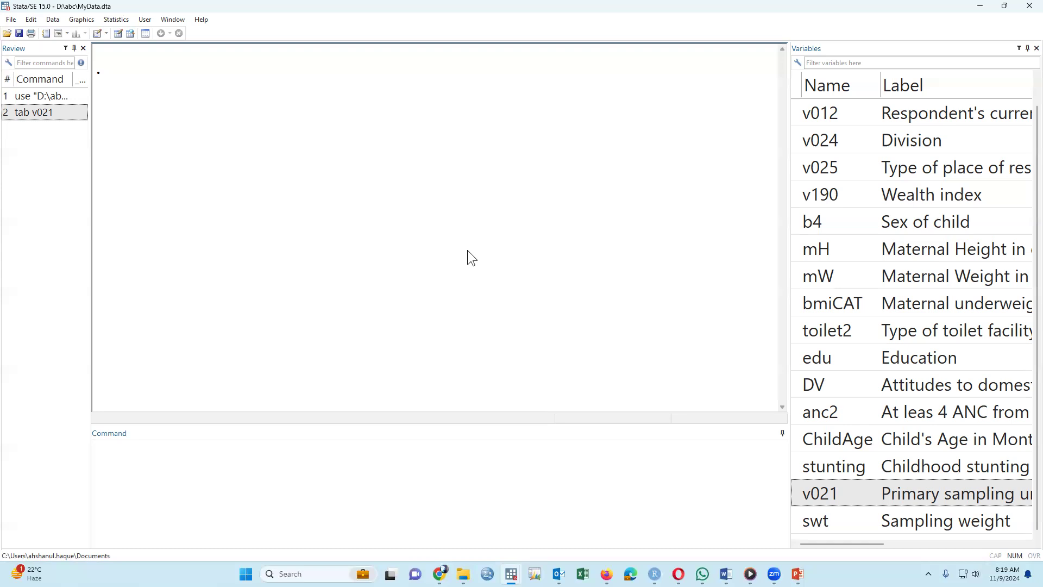
left_click(460, 486)
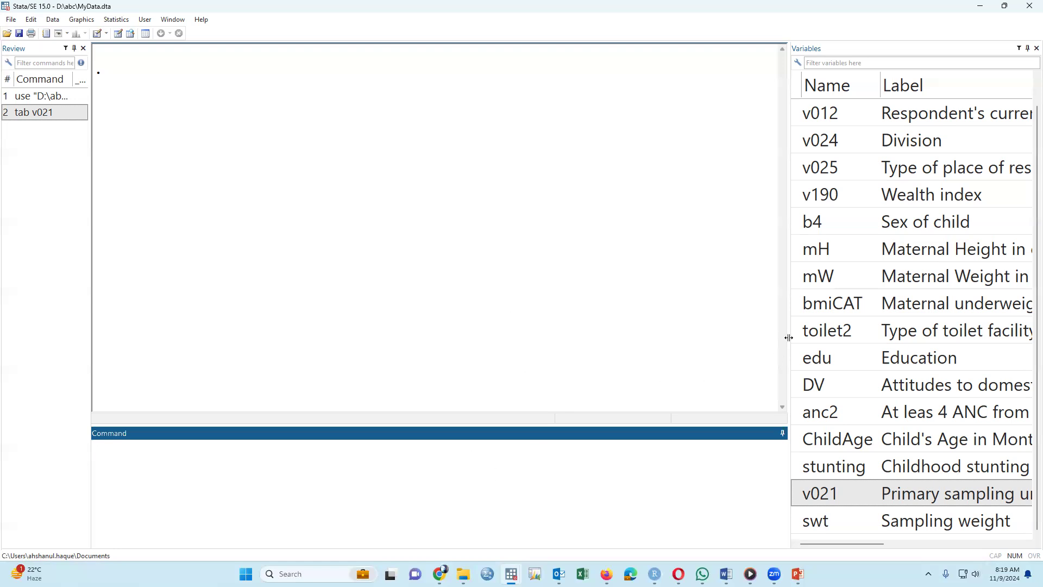
- Enter the variable list main_id v021 v024 in the command line and run it
scroll(801, 332, "up", 1)
double_click(800, 113)
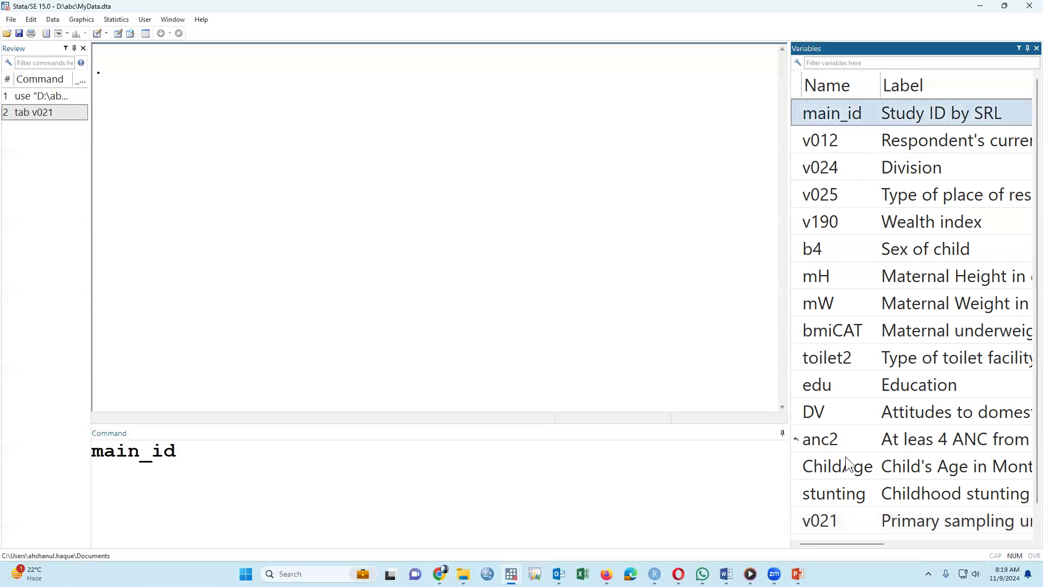
scroll(846, 459, "down", 1)
double_click(801, 493)
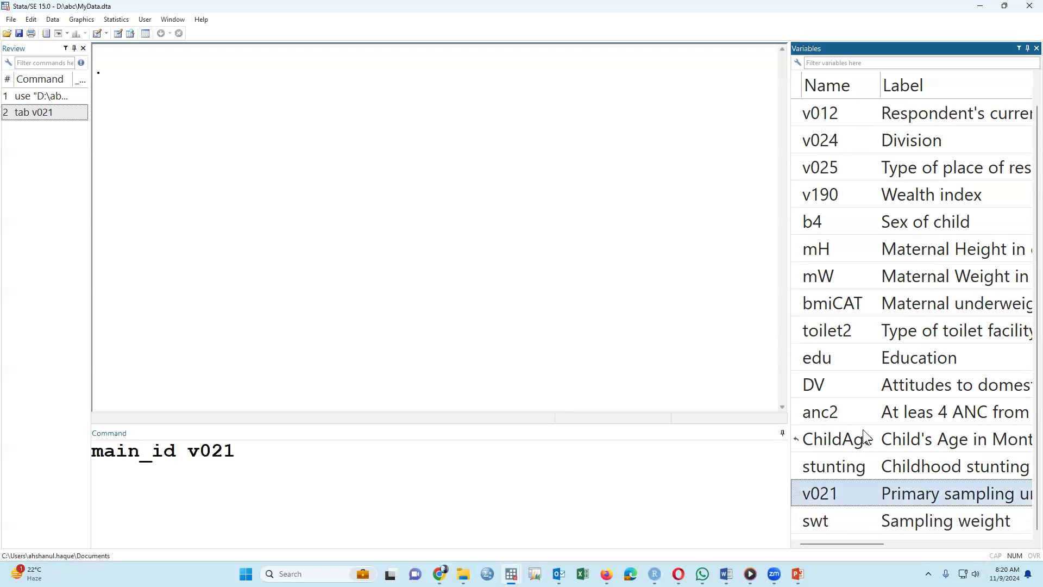
double_click(798, 142)
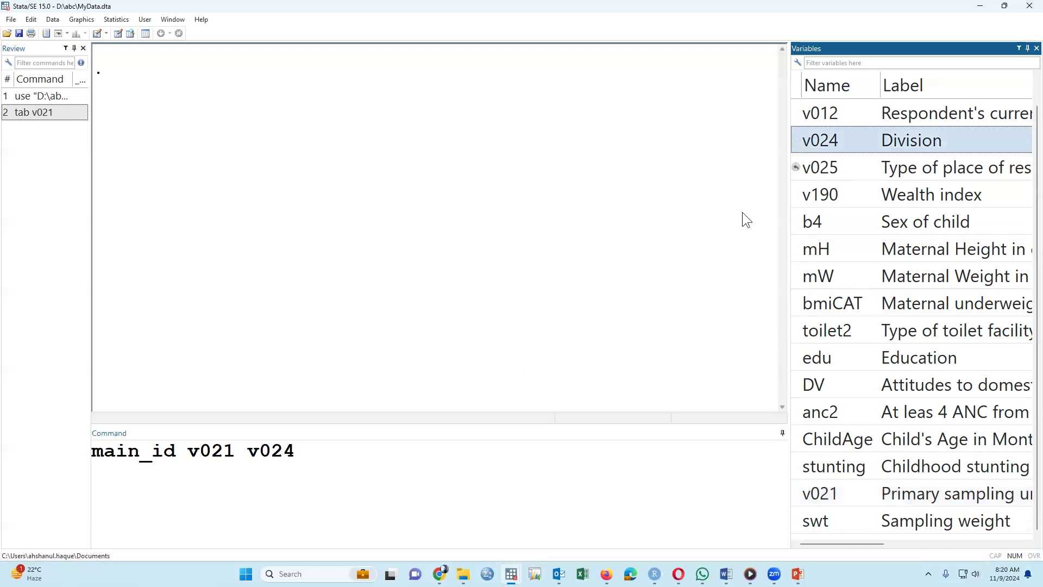
left_click(446, 490)
key("Return")
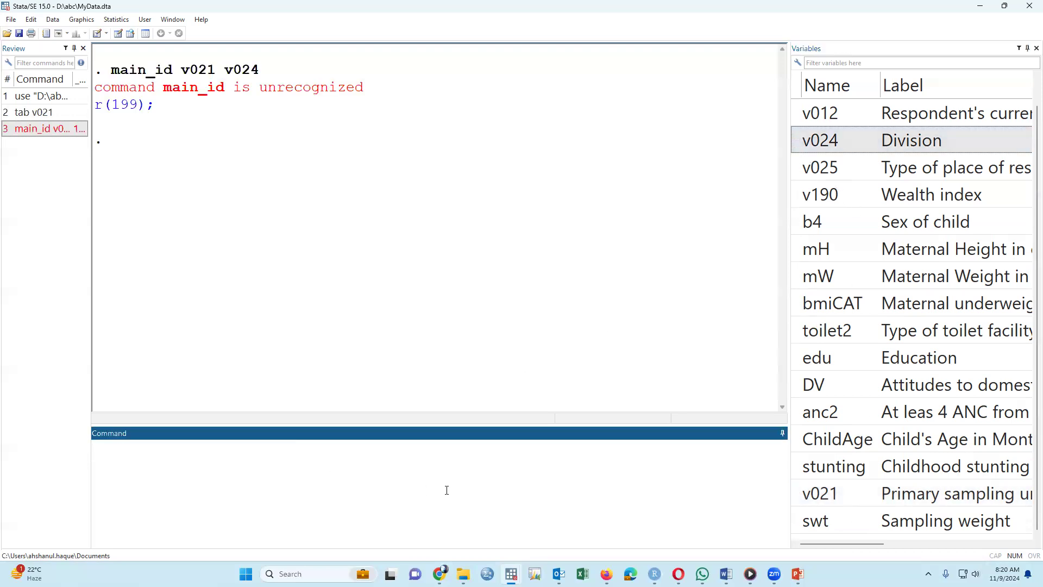
- Turn it into br main_id v021 v024 and open the Data Editor in browse mode
left_click(64, 130)
left_click(99, 454)
type("br")
key("Return")
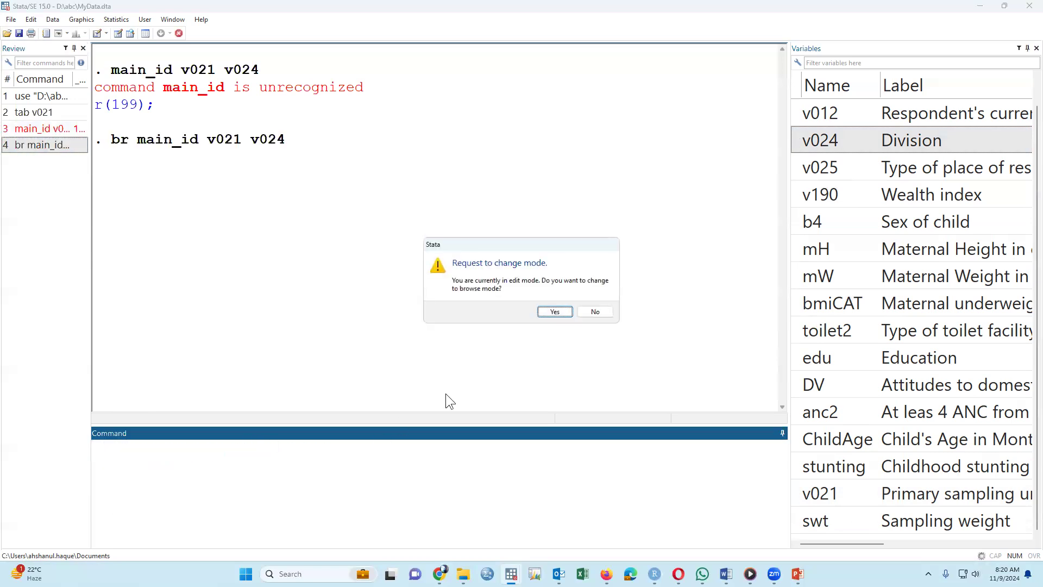
left_click(555, 313)
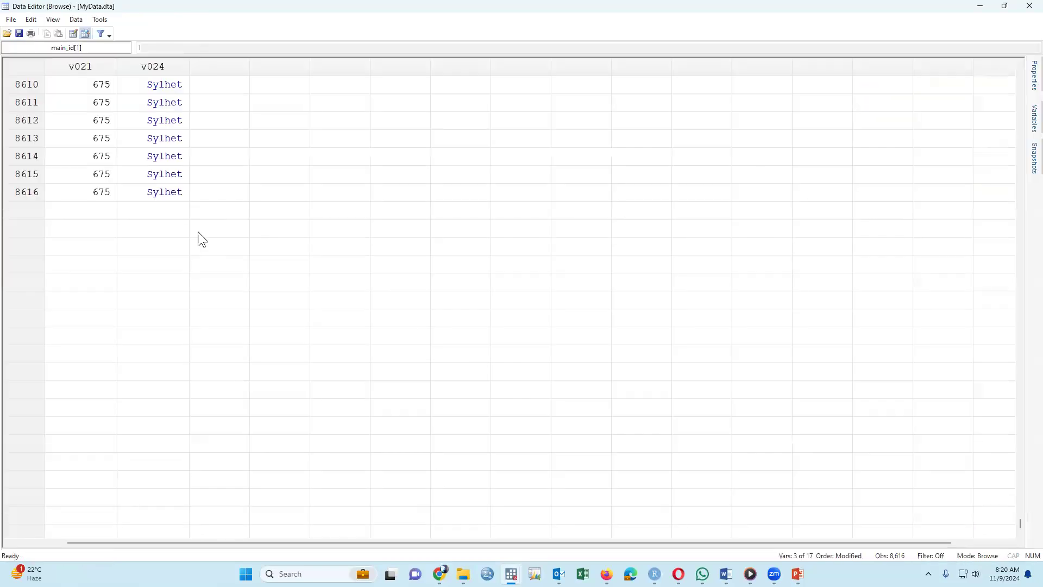
- Mark the first ten rows, all in cluster 1, and their v024 division values
scroll(198, 231, "up", 3)
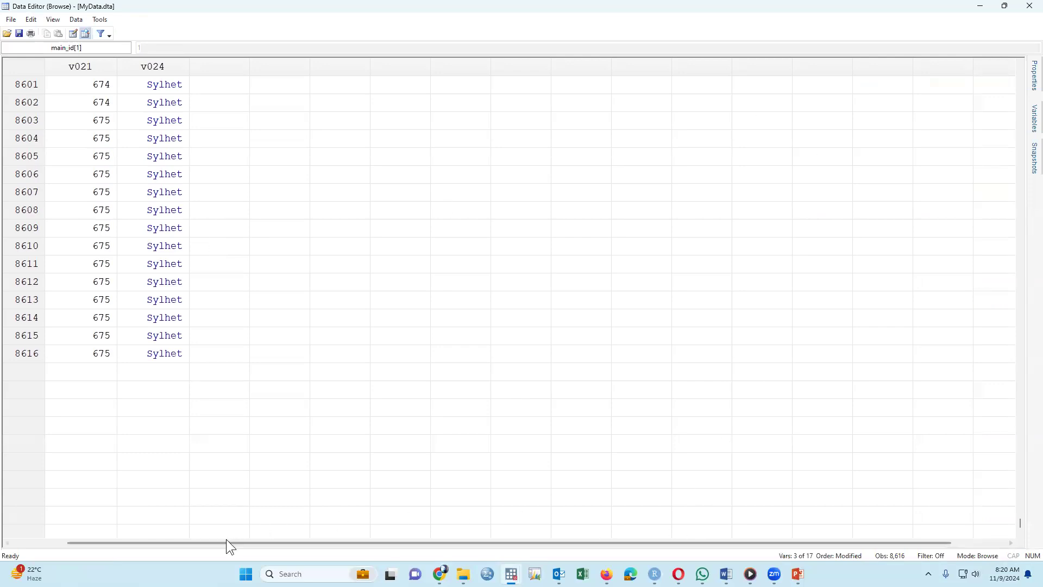
left_click_drag(225, 542, 89, 550)
left_click(106, 159)
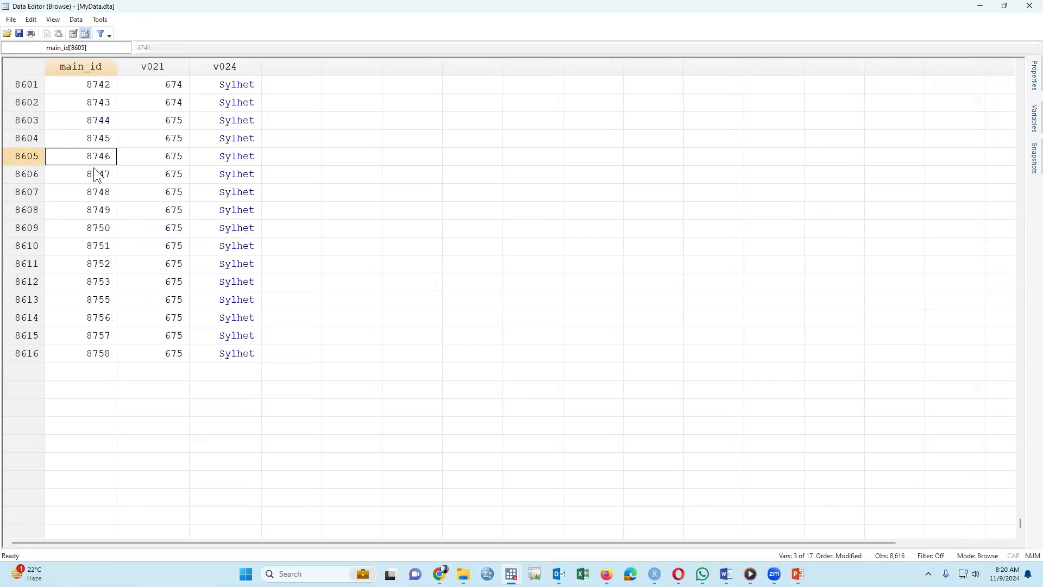
scroll(92, 261, "up", 6)
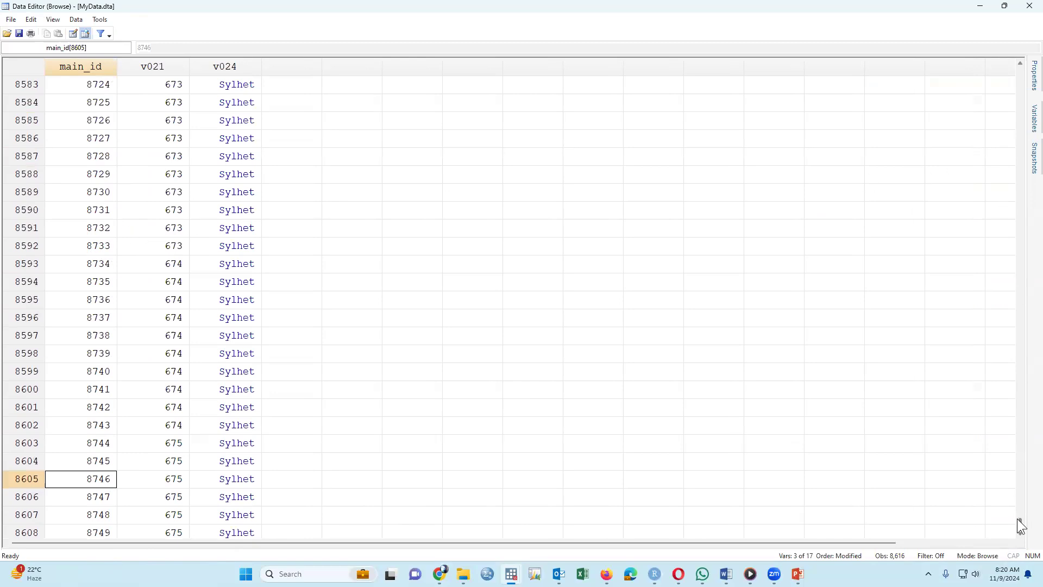
left_click_drag(1020, 524, 1015, 66)
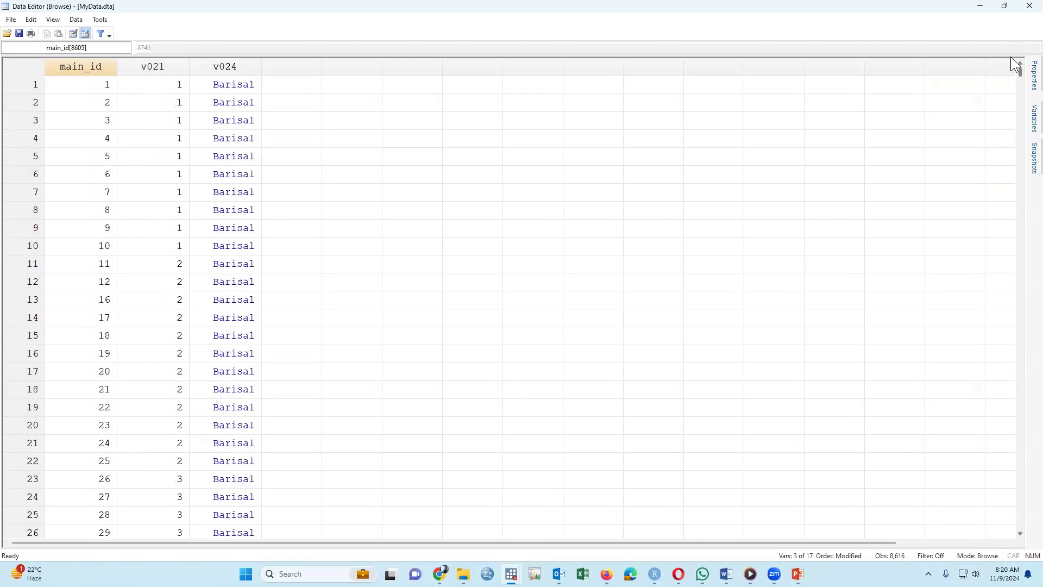
left_click(167, 84)
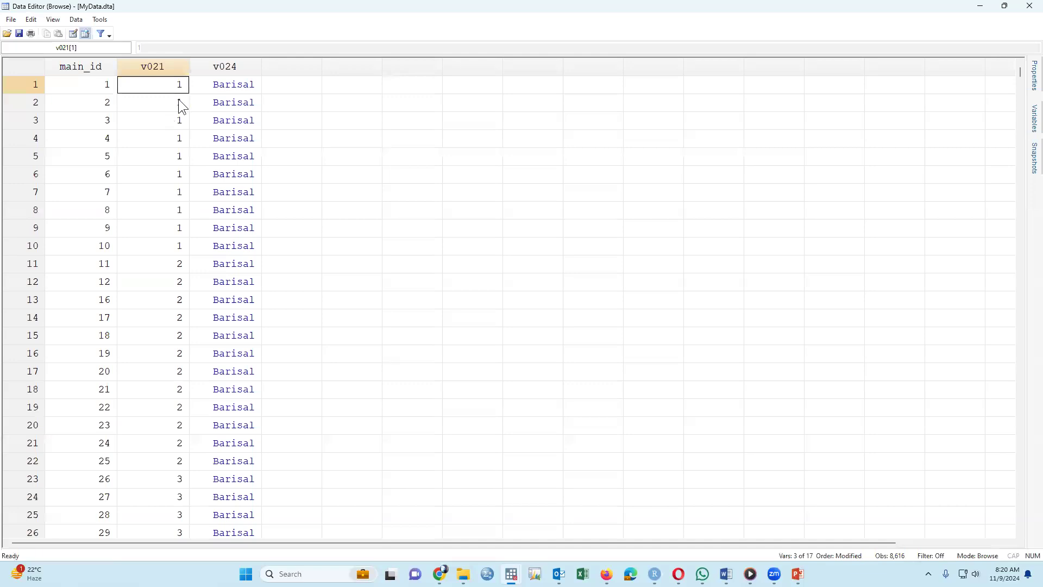
left_click_drag(182, 91, 173, 250)
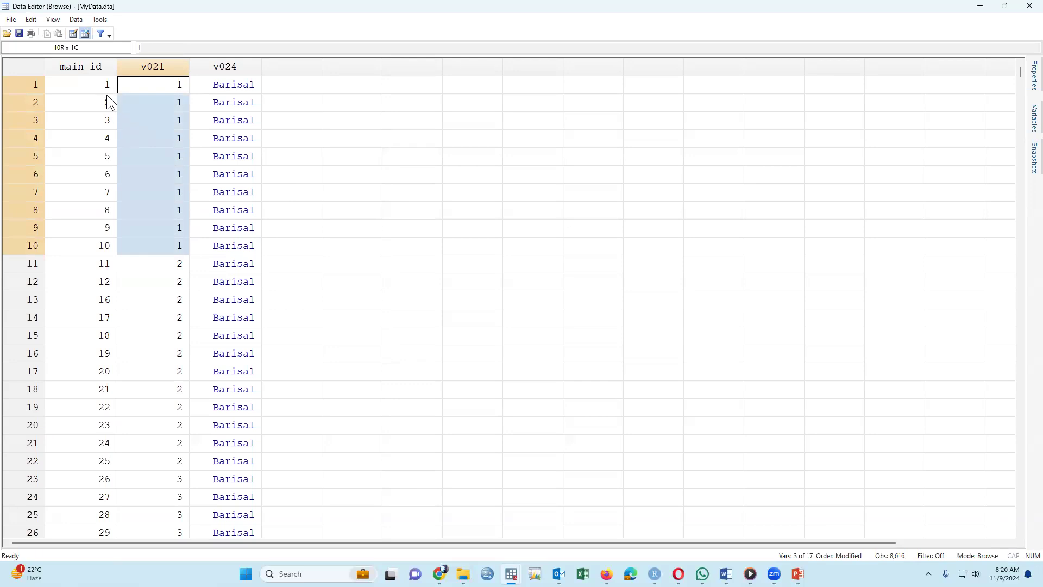
left_click_drag(107, 90, 151, 242)
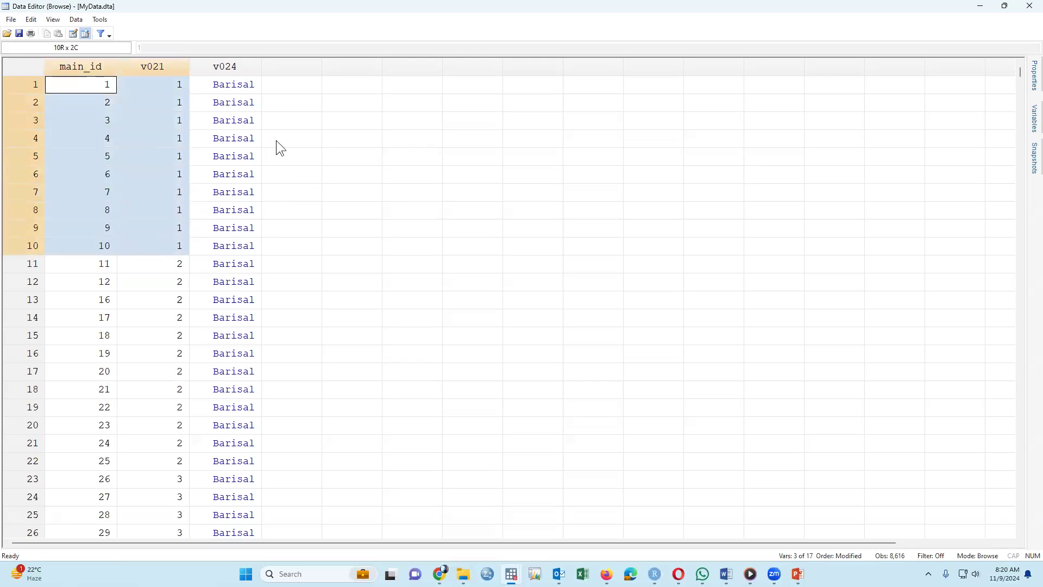
left_click(232, 81)
left_click_drag(234, 86, 203, 513)
- Compare clusters and divisions around rows 92–105, close the Data Editor, and begin a logistic command
left_click(159, 321)
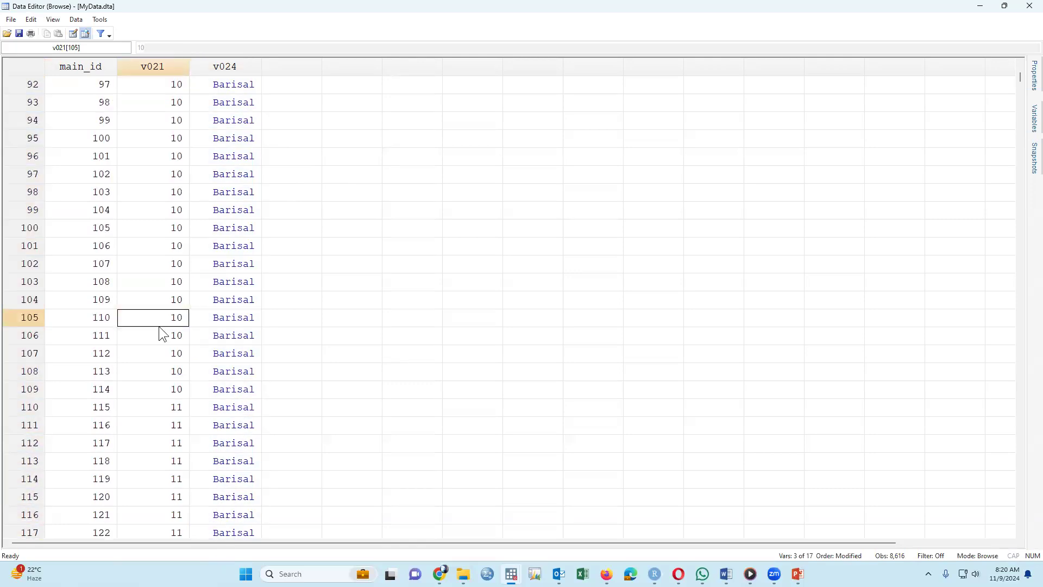
left_click(239, 86)
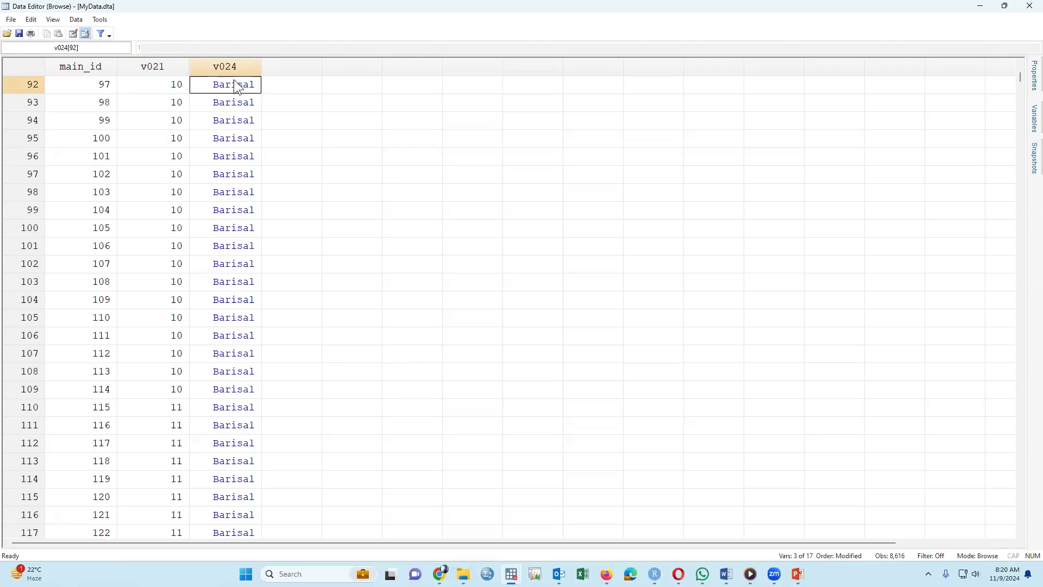
left_click(100, 68)
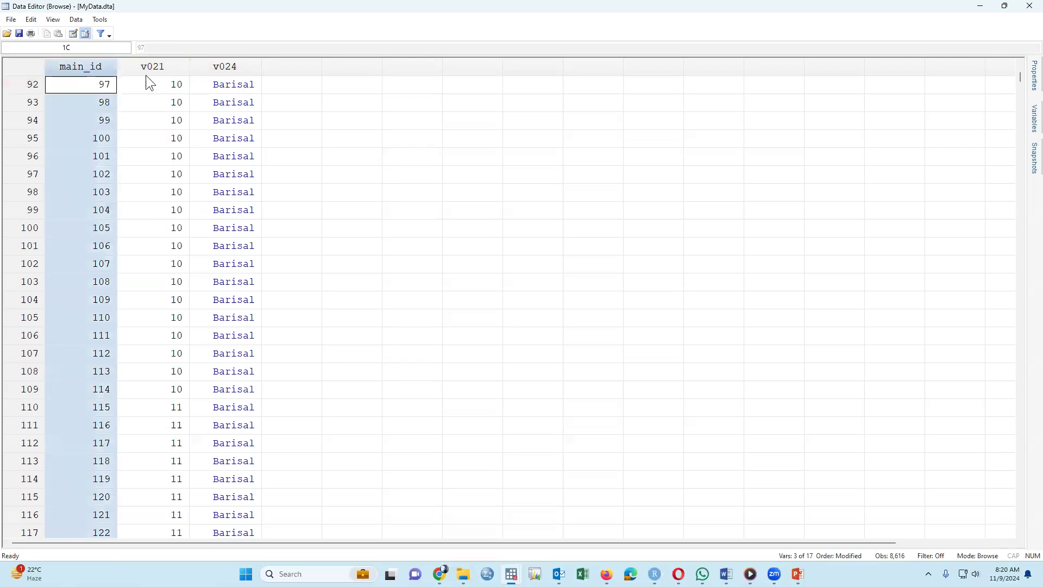
left_click(175, 69)
left_click(98, 88)
scroll(150, 258, "up", 14)
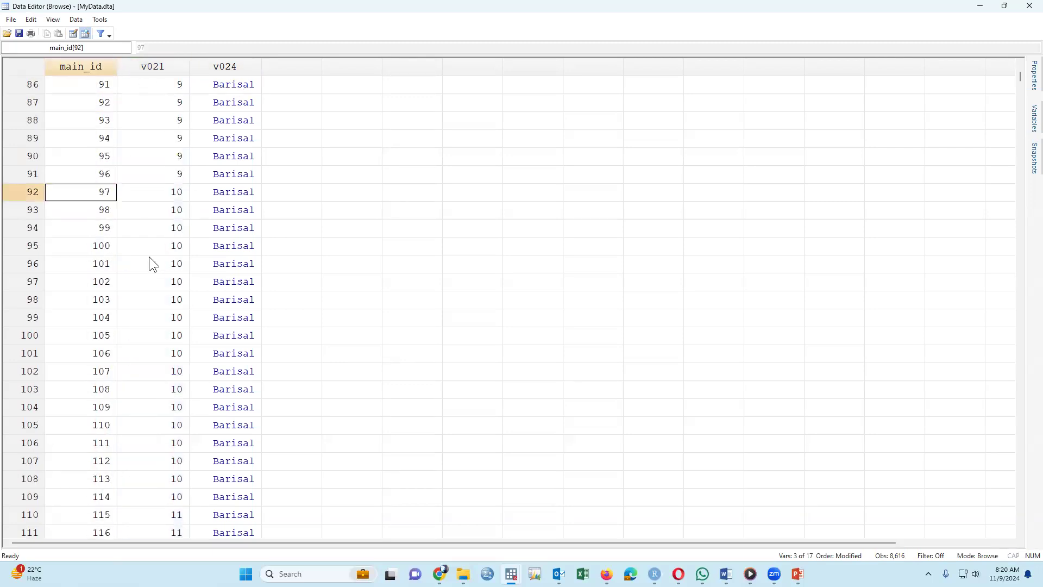
scroll(149, 257, "up", 16)
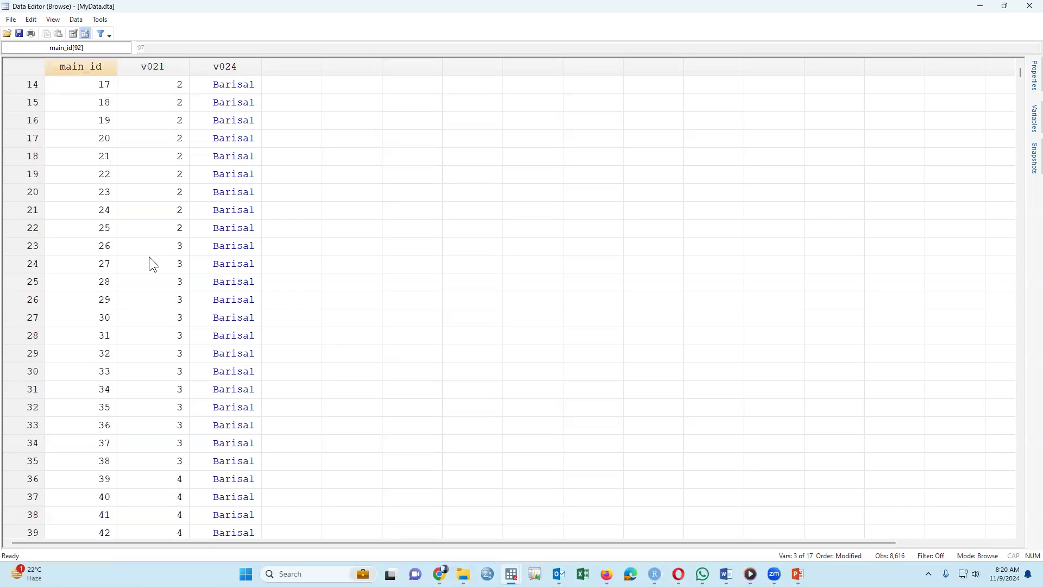
left_click_drag(170, 69, 206, 73)
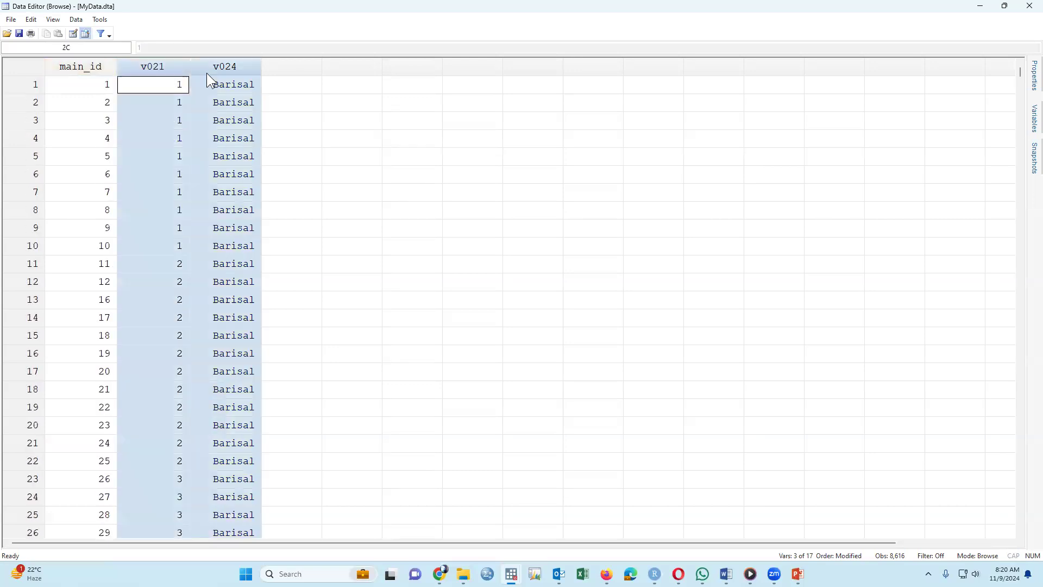
left_click(1028, 6)
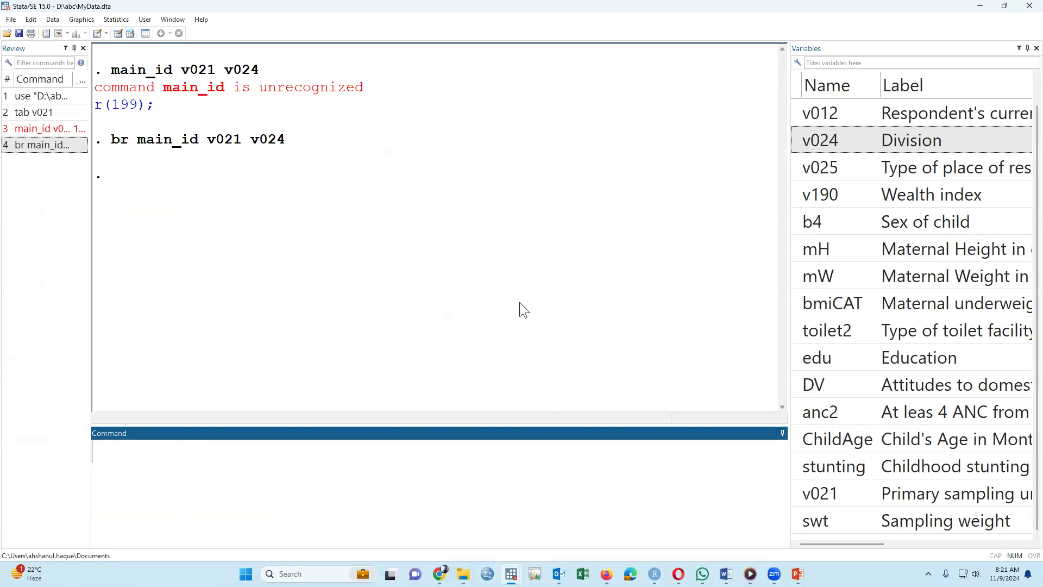
type("logistic")
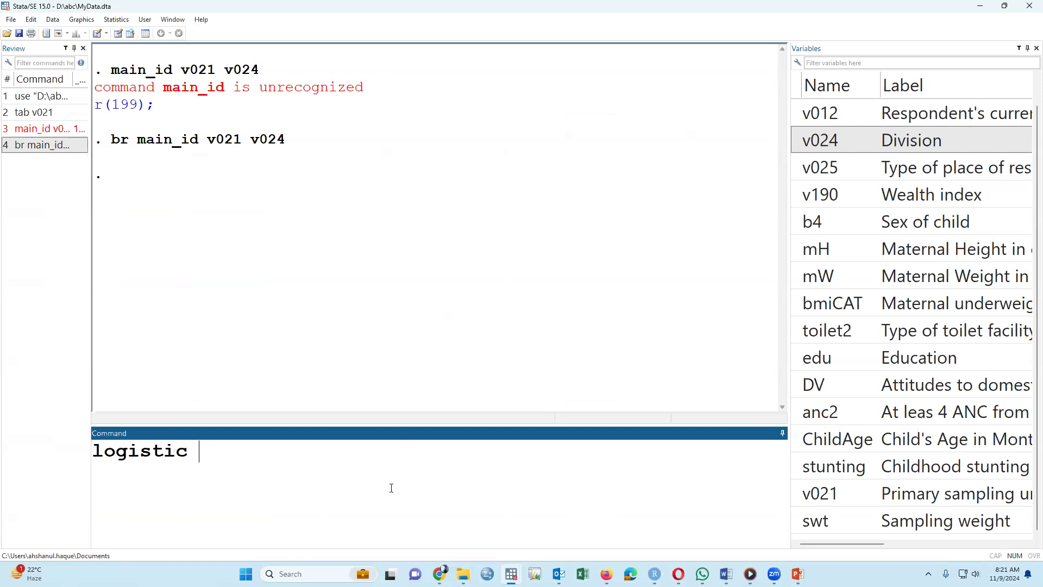
- Run logistic stunting bmiCAT, highlight odds ratio 1.703605, then recall the command from Review
left_click(797, 467)
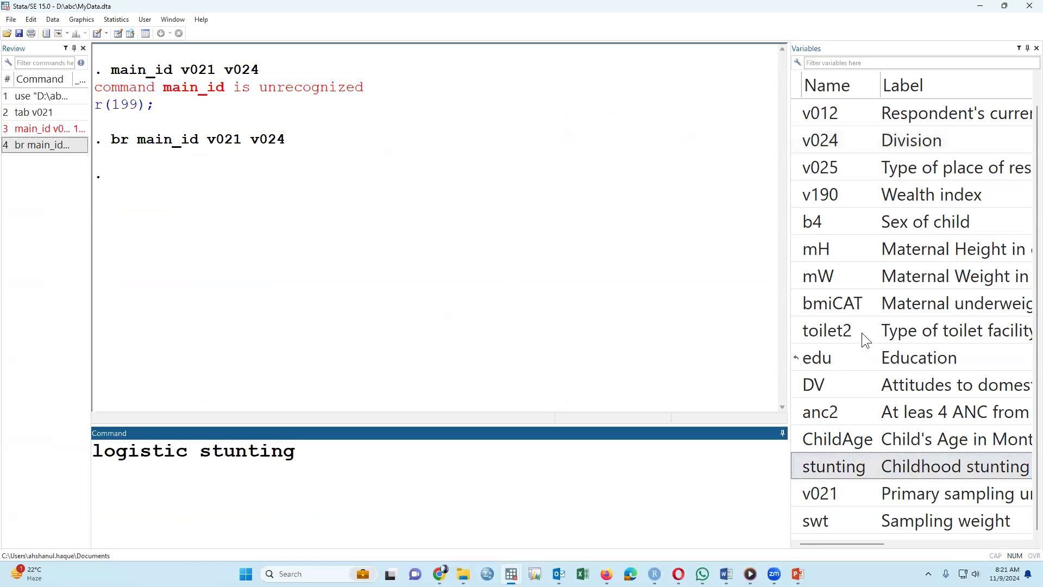
left_click(806, 303)
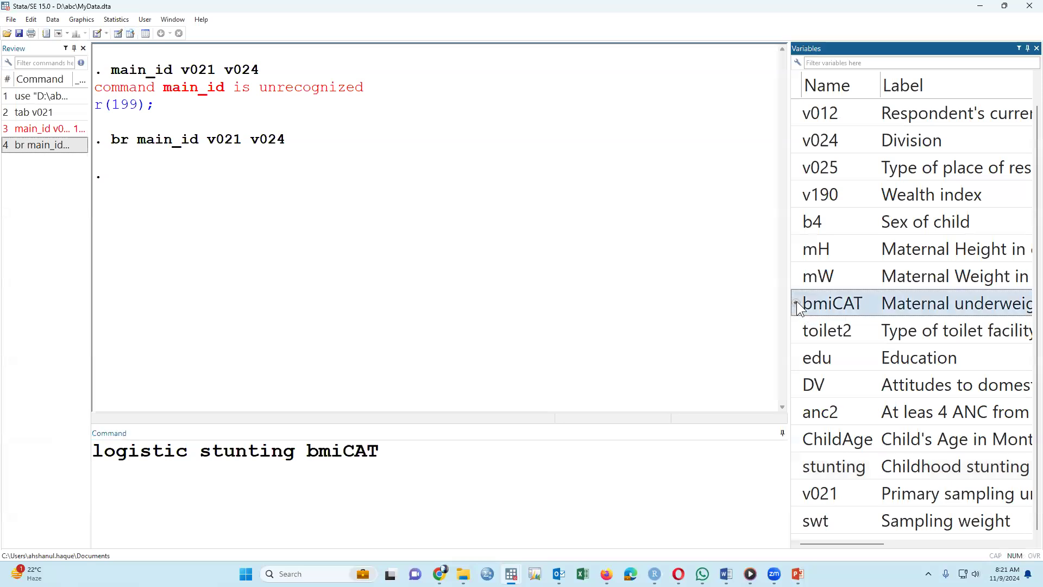
left_click(430, 484)
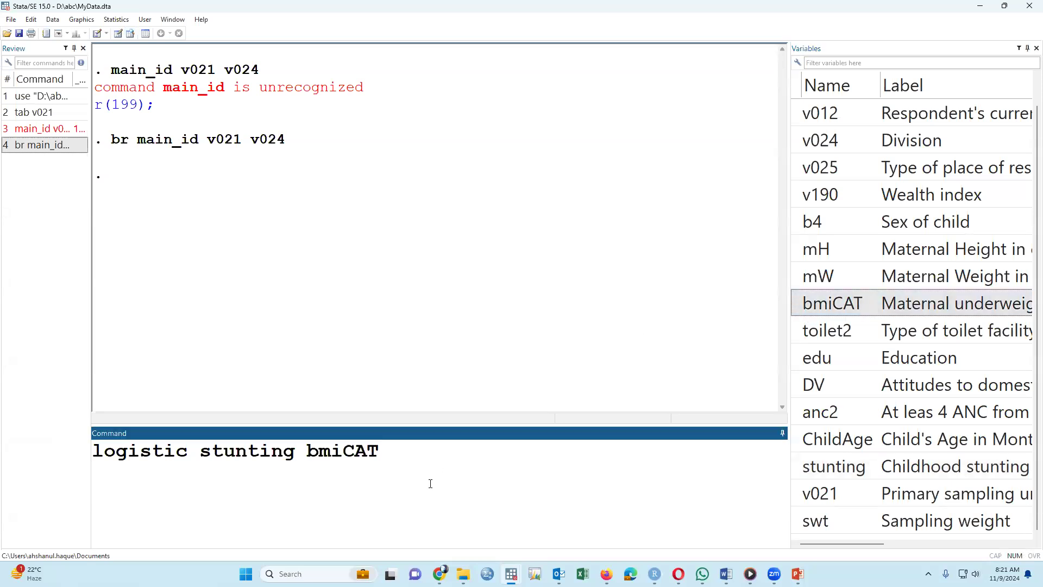
key("Return")
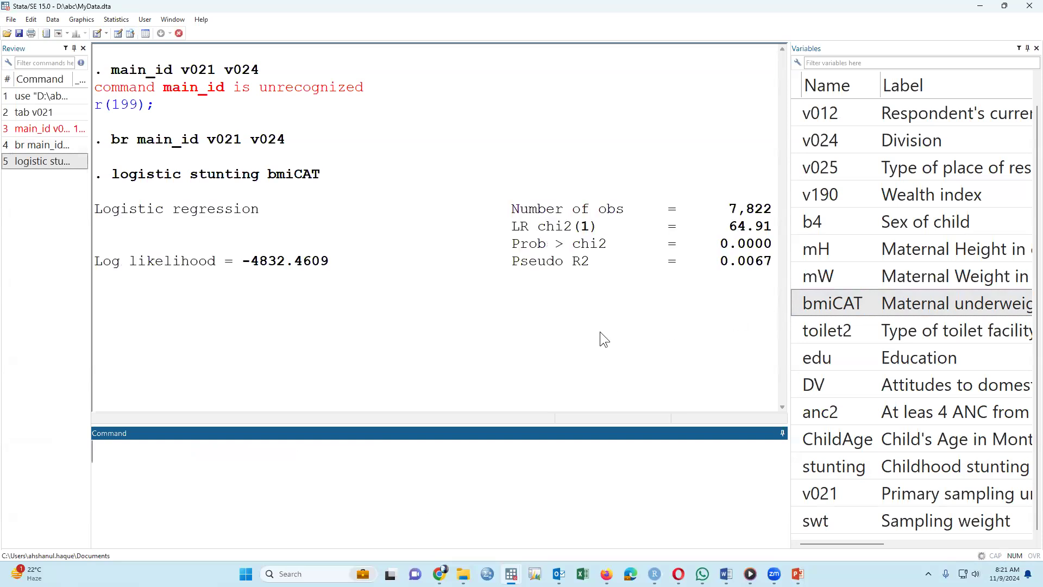
left_click_drag(234, 314, 310, 318)
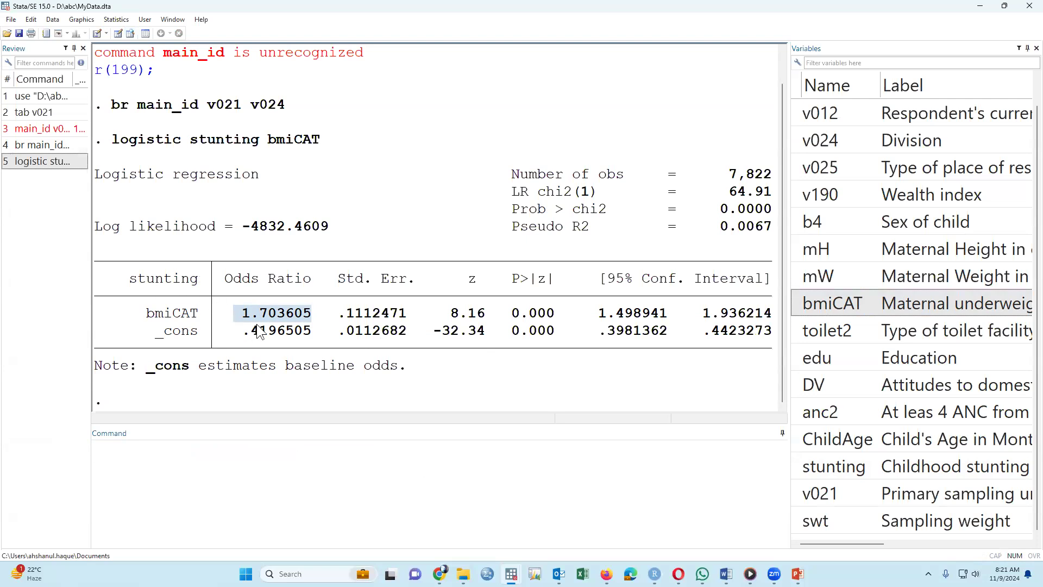
left_click(304, 463)
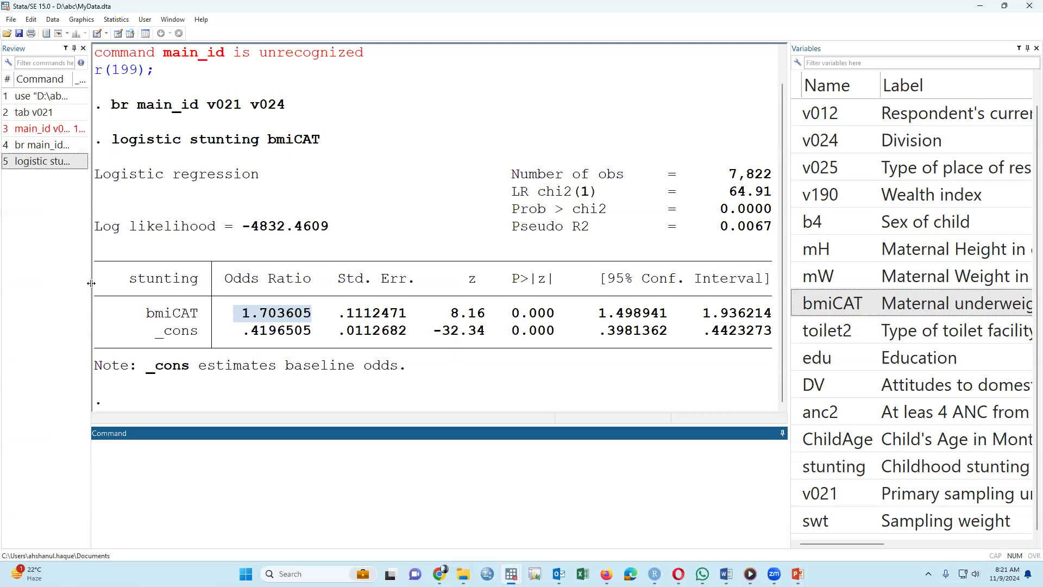
left_click(60, 161)
- Append cluster(v021) to logistic stunting bmiCAT, run it, and highlight the new bmiCAT odds ratio
left_click(401, 454)
type(", ")
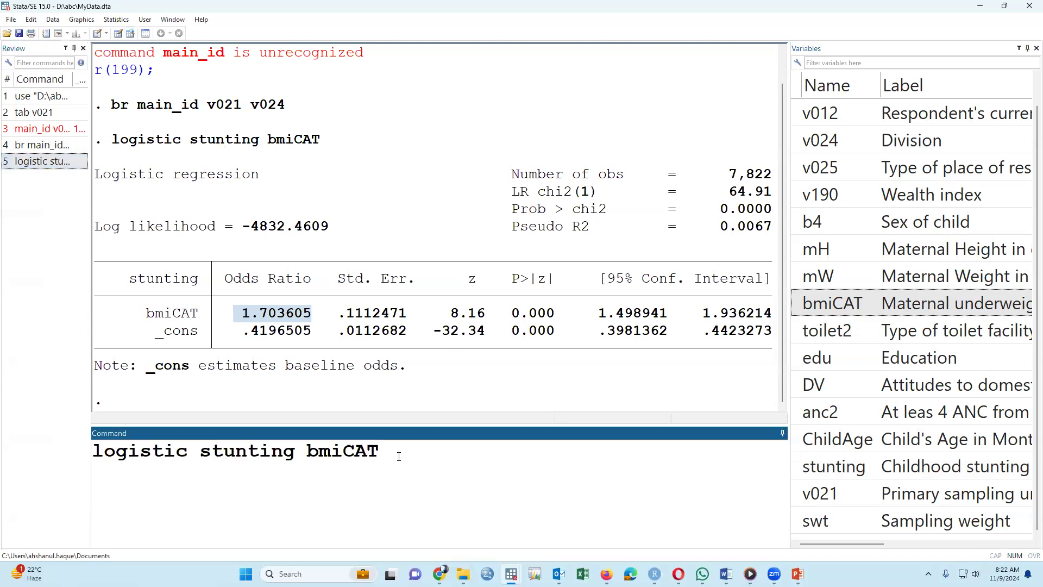
type("cluster()")
key("Left")
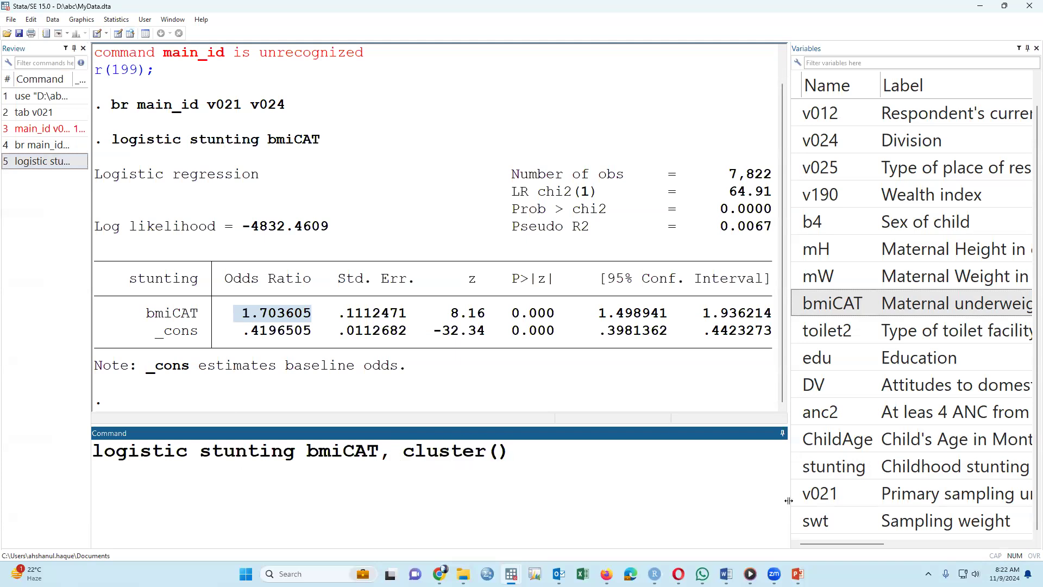
double_click(810, 494)
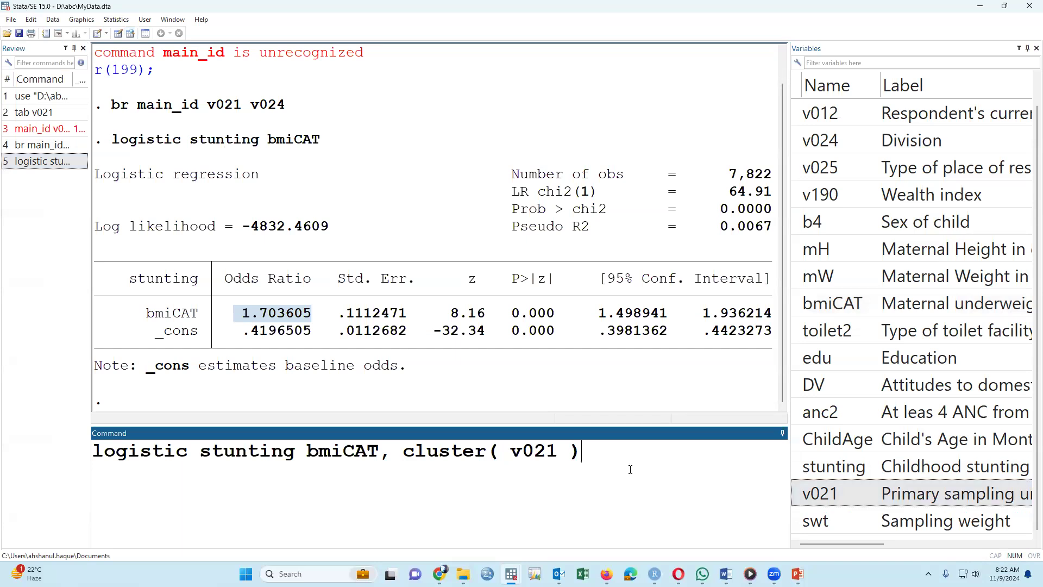
key("Return")
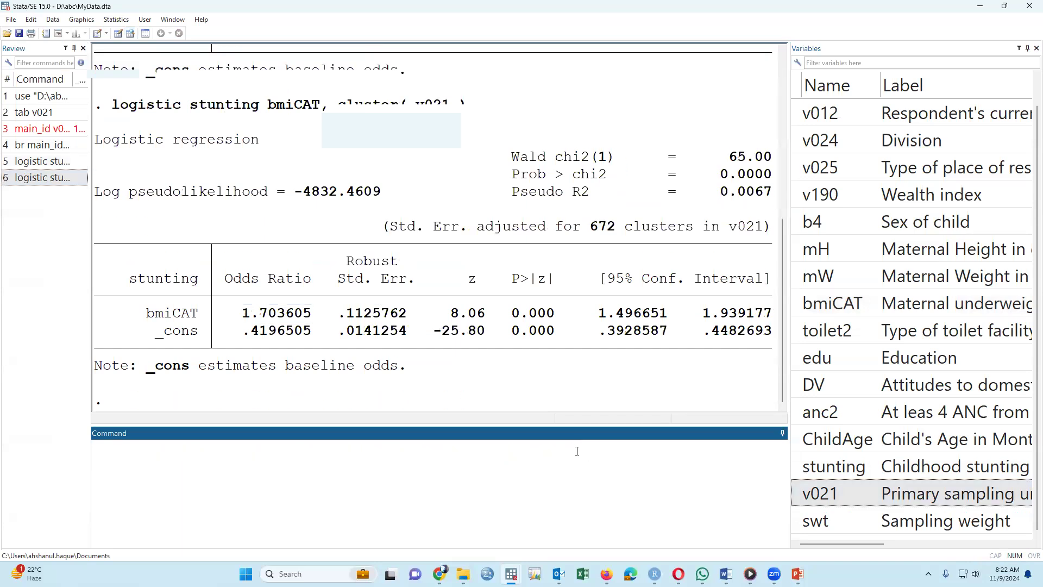
left_click_drag(235, 314, 329, 315)
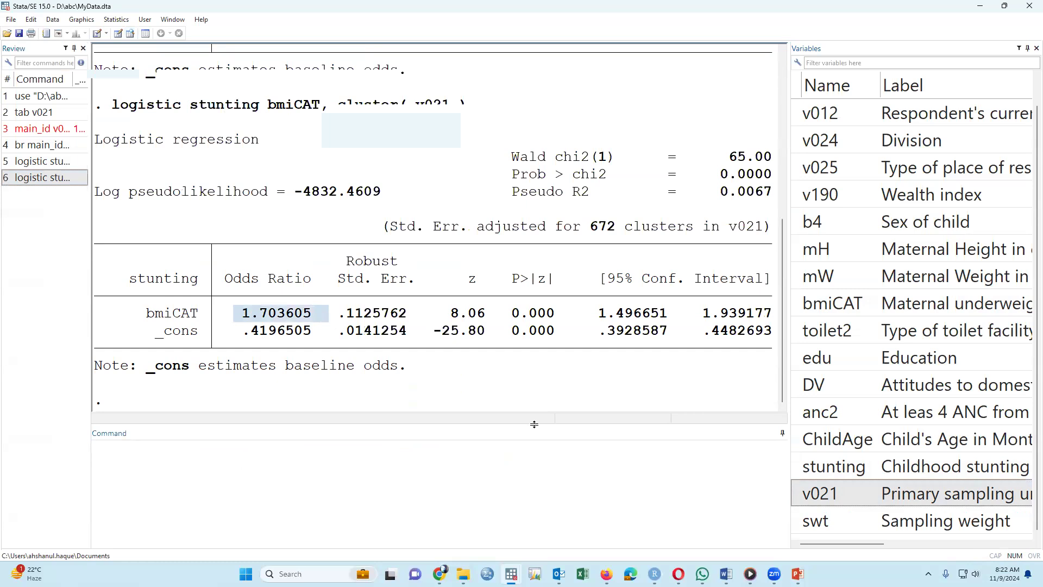
right_click(489, 199)
- Clear the results and start the multilevel mixed-effects logistic dialog with stunting as dependent variable
left_click(527, 277)
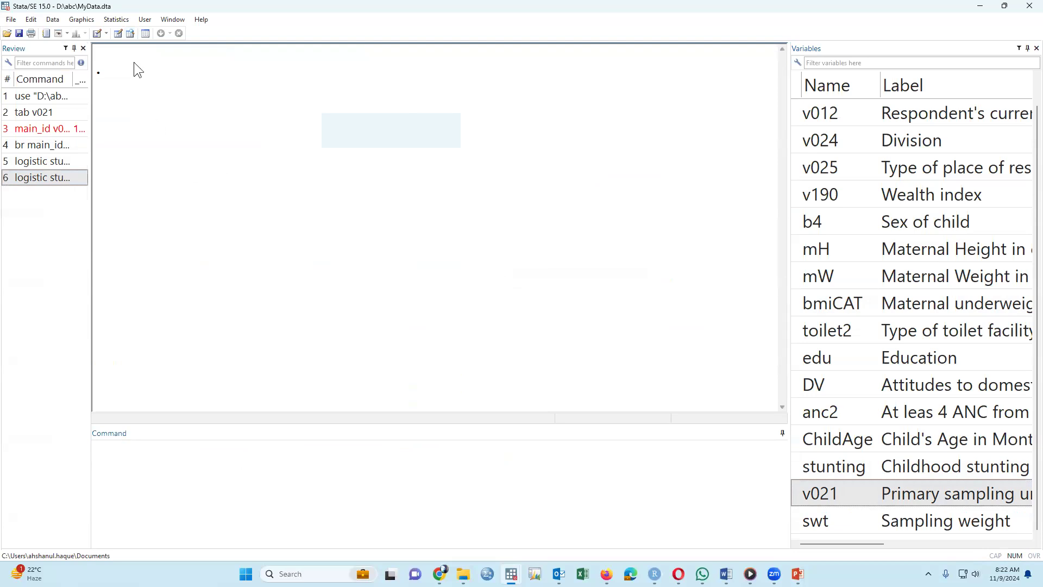
left_click(119, 19)
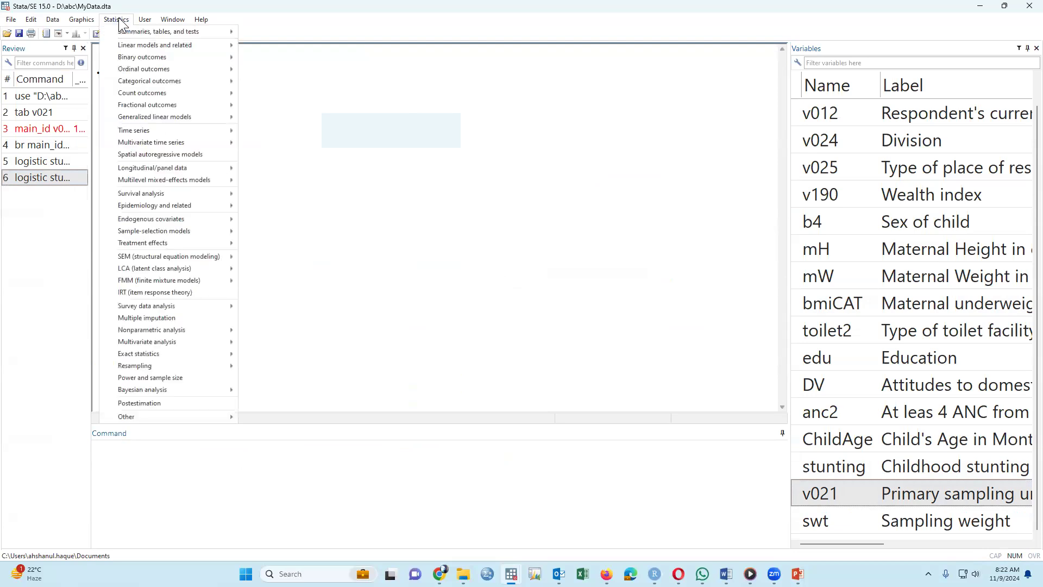
mouse_move(169, 182)
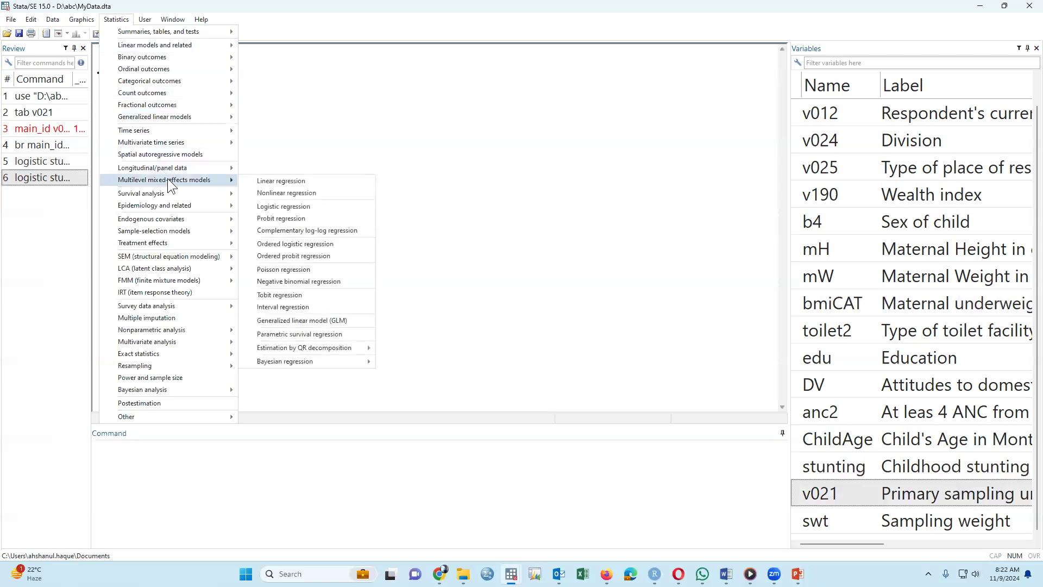
left_click(280, 211)
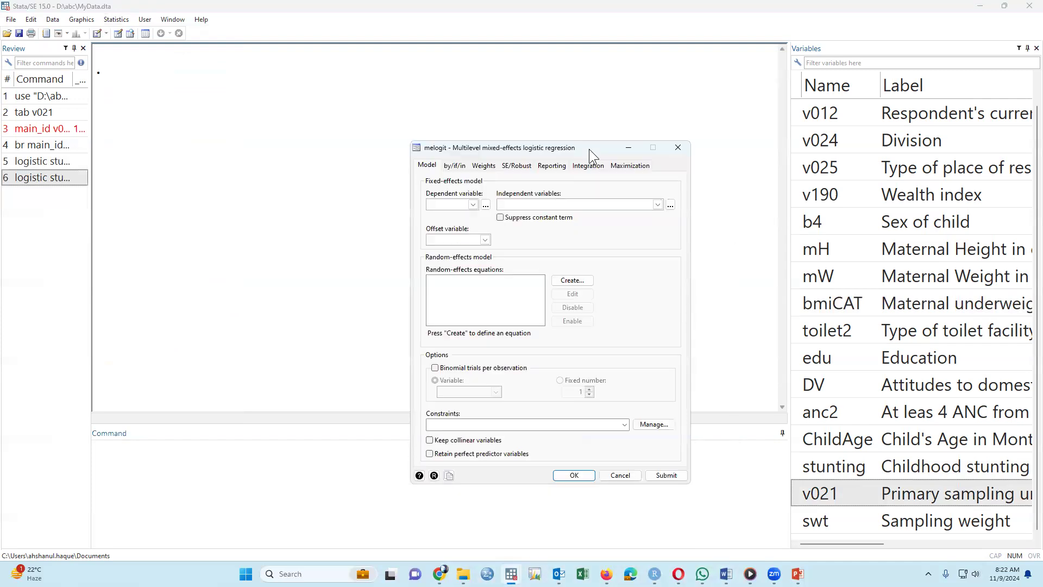
left_click(473, 205)
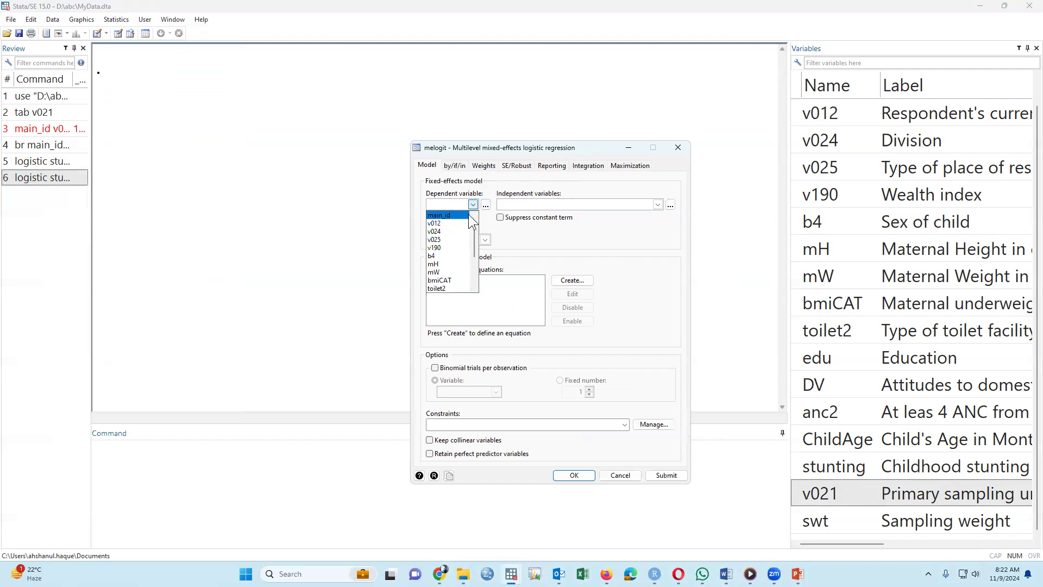
scroll(450, 274, "down", 3)
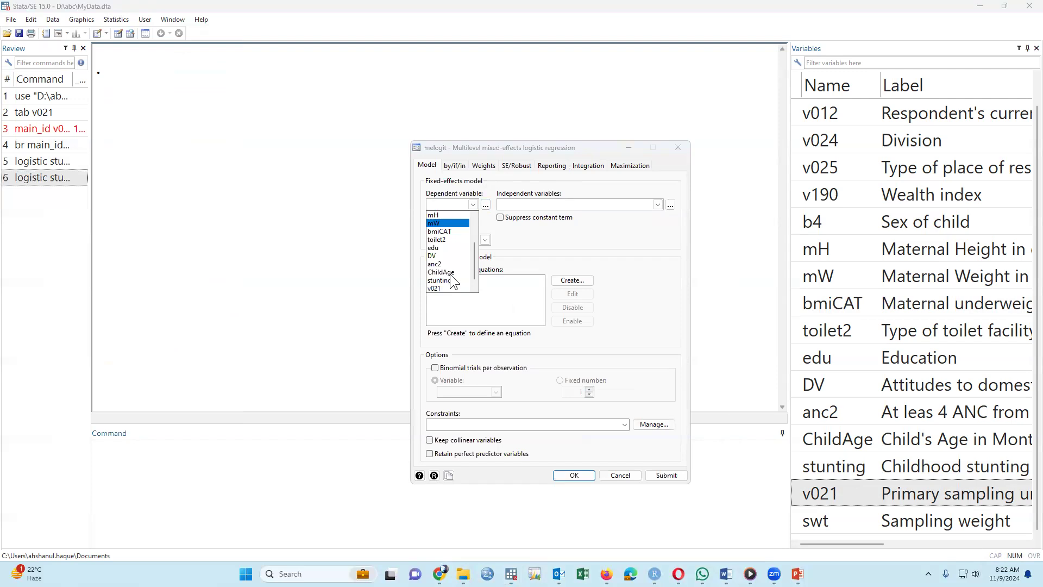
left_click(457, 282)
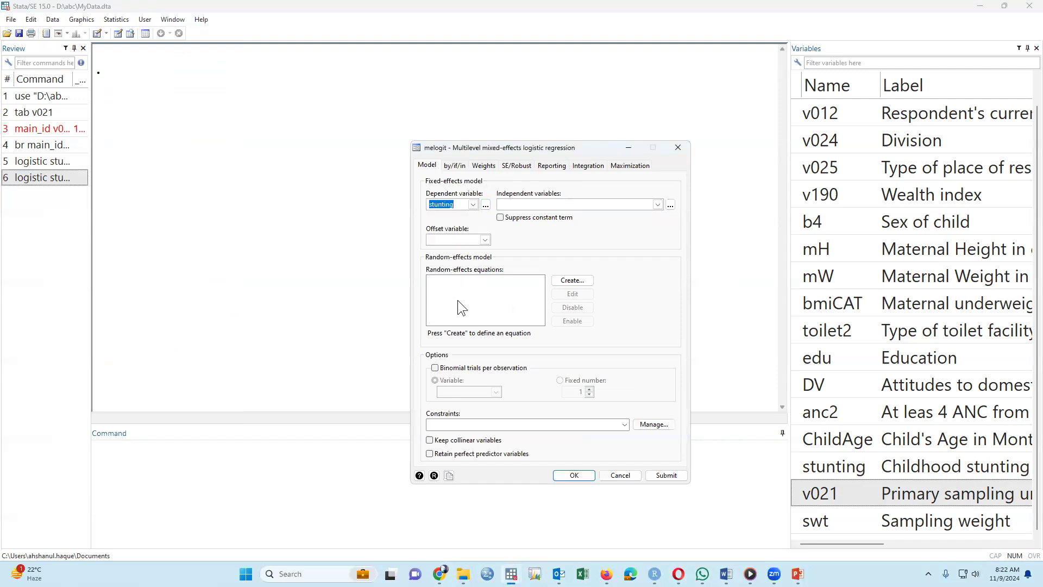
- Add bmiCAT as independent variable, cancel the dialog, and recall logistic stunting bmiCAT
left_click(658, 204)
left_click(519, 280)
left_click(542, 204)
key("Escape")
left_click(43, 162)
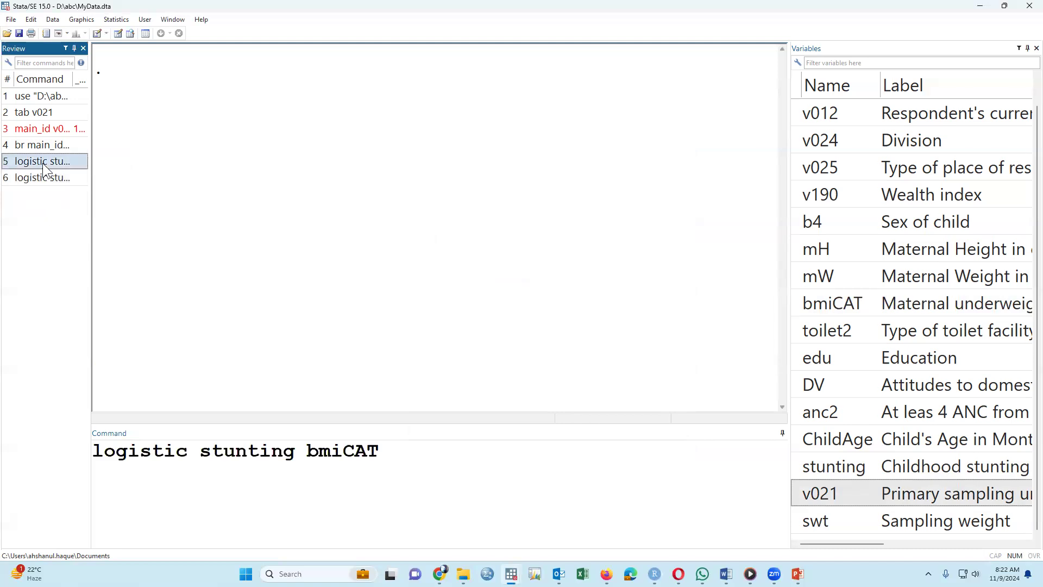
- Run logistic stunting i.bmiCAT, mark its Underweight row, then rerun plain logistic stunting bmiCAT
left_click(310, 475)
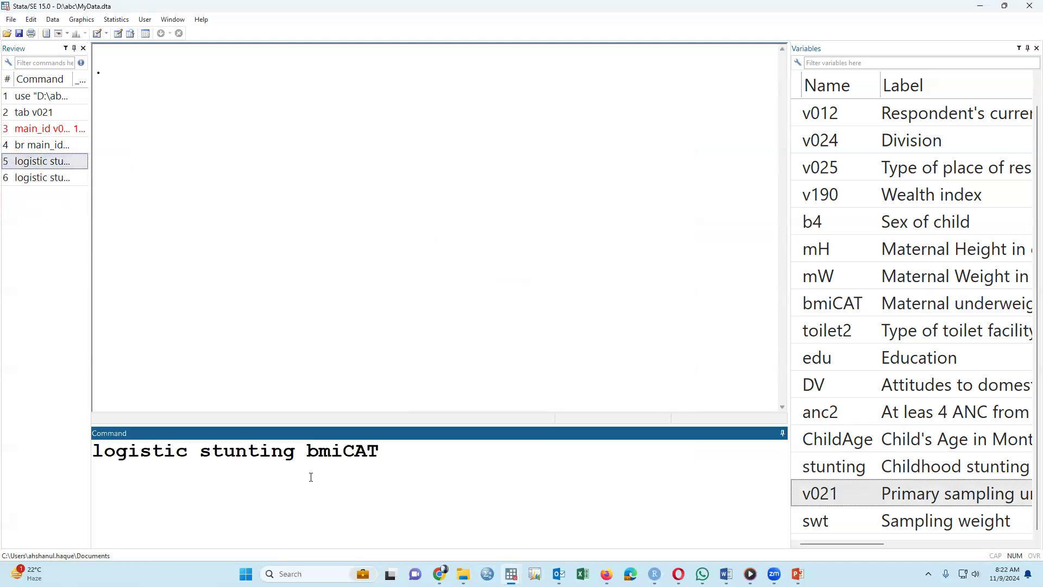
type("i")
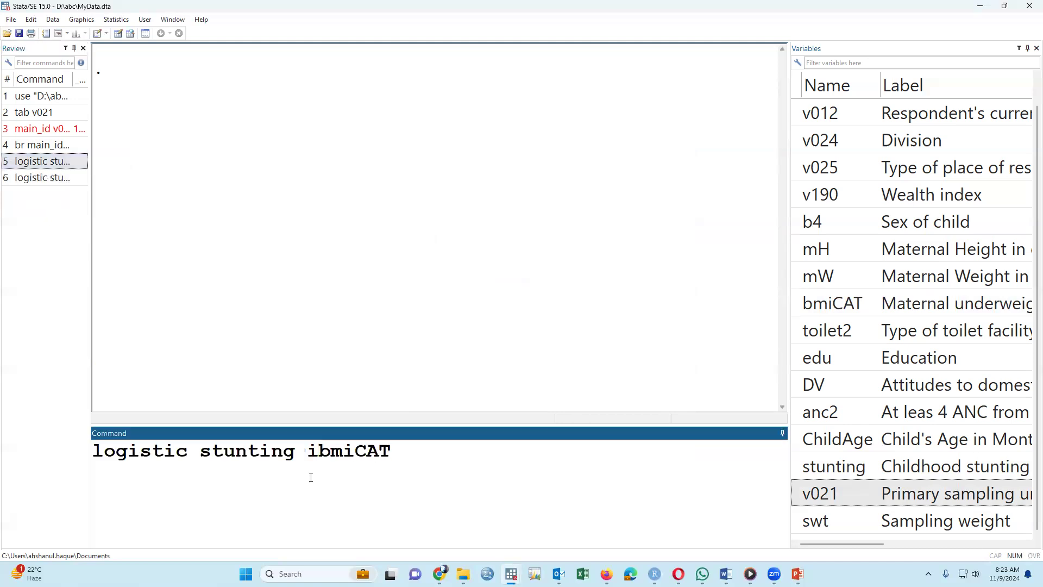
type(".")
key("Return")
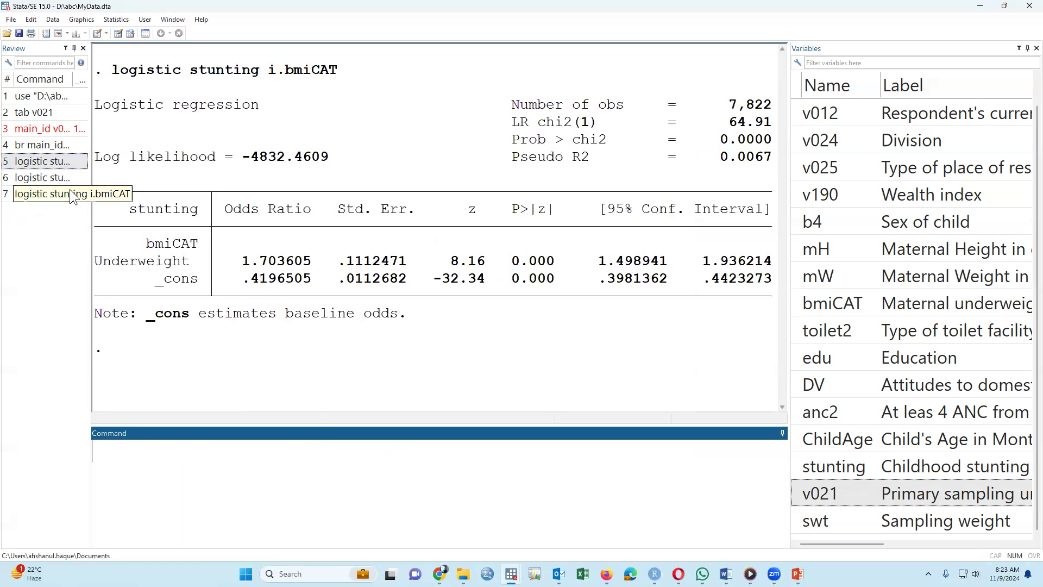
left_click_drag(96, 262, 808, 262)
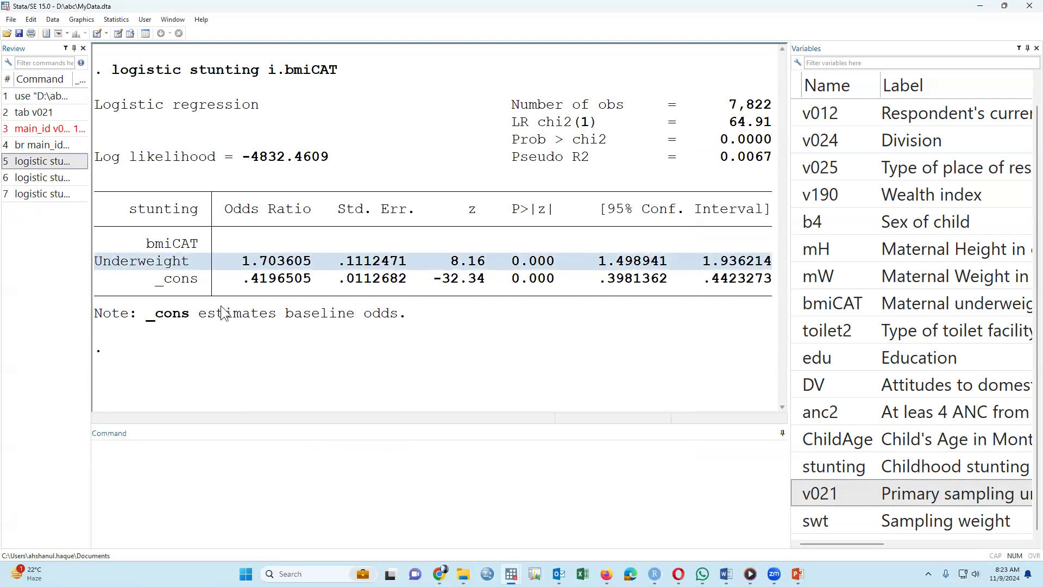
left_click(59, 163)
key("Return")
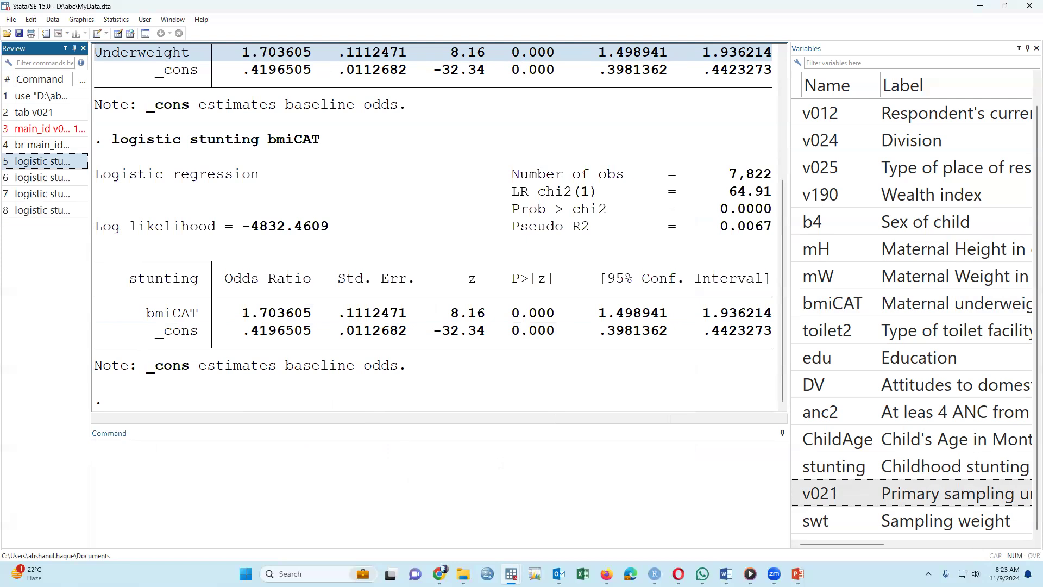
- Fit melogit stunting i.bmiCAT with a random intercept by v021 from the melogit dialog
mouse_move(511, 574)
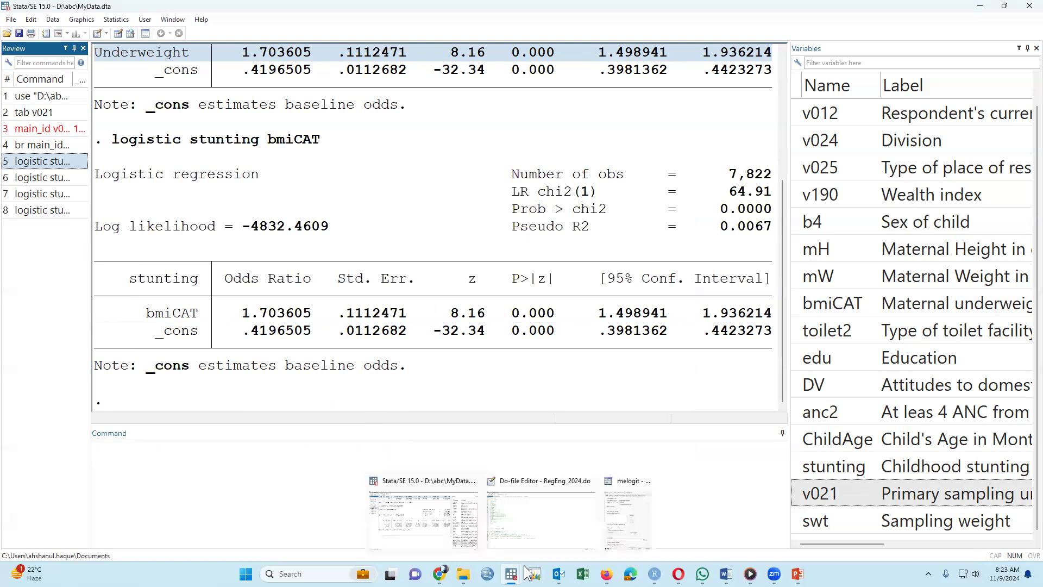
left_click(630, 527)
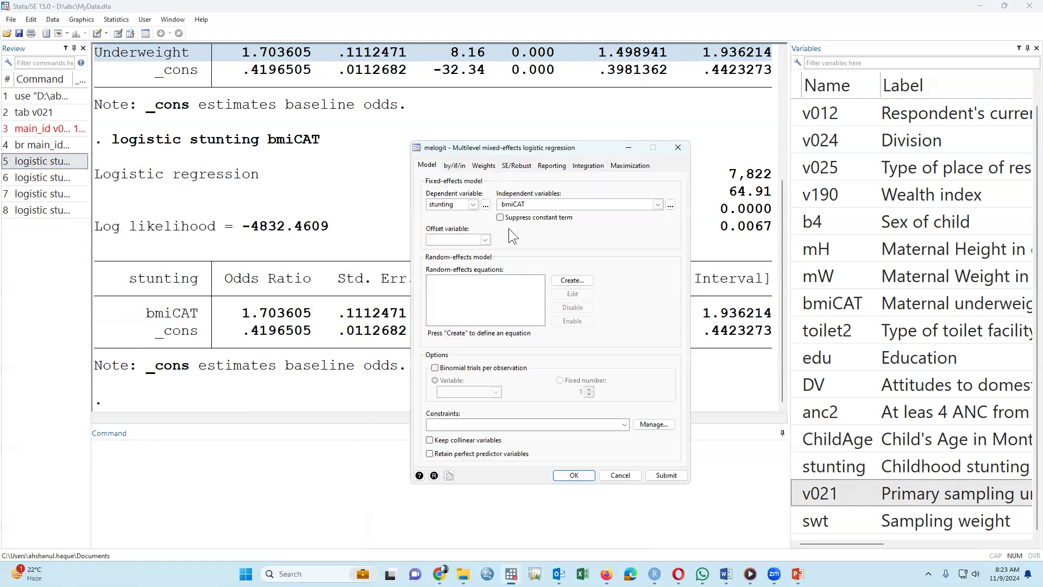
left_click(503, 204)
type("i.")
left_click(576, 281)
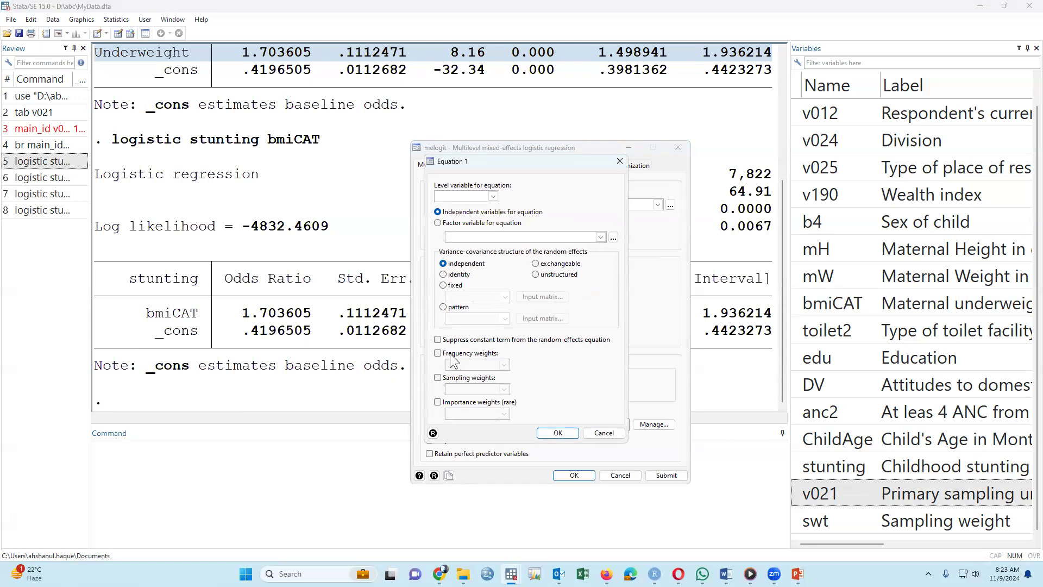
left_click(493, 196)
scroll(471, 245, "down", 3)
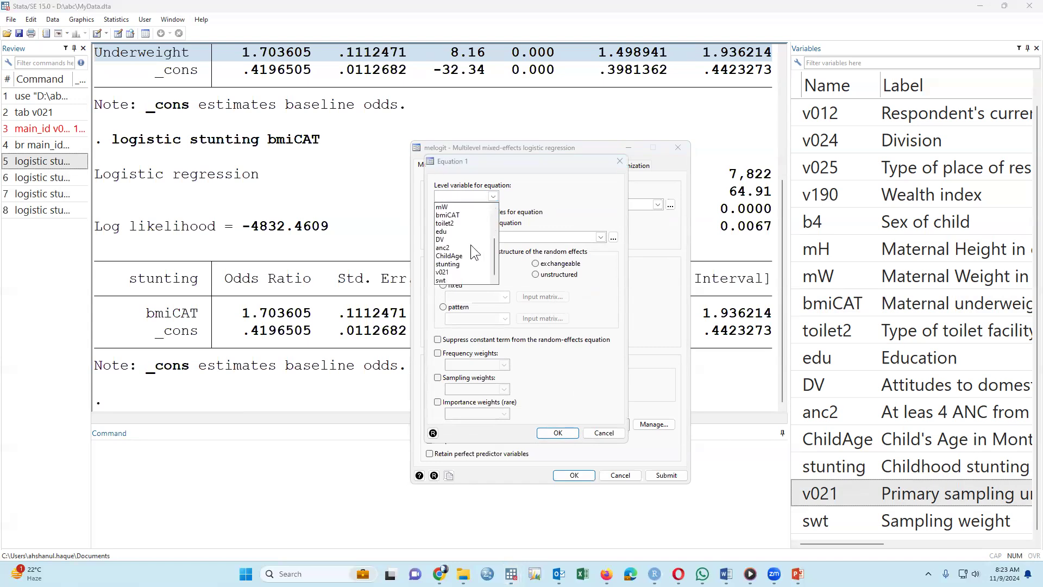
left_click(443, 272)
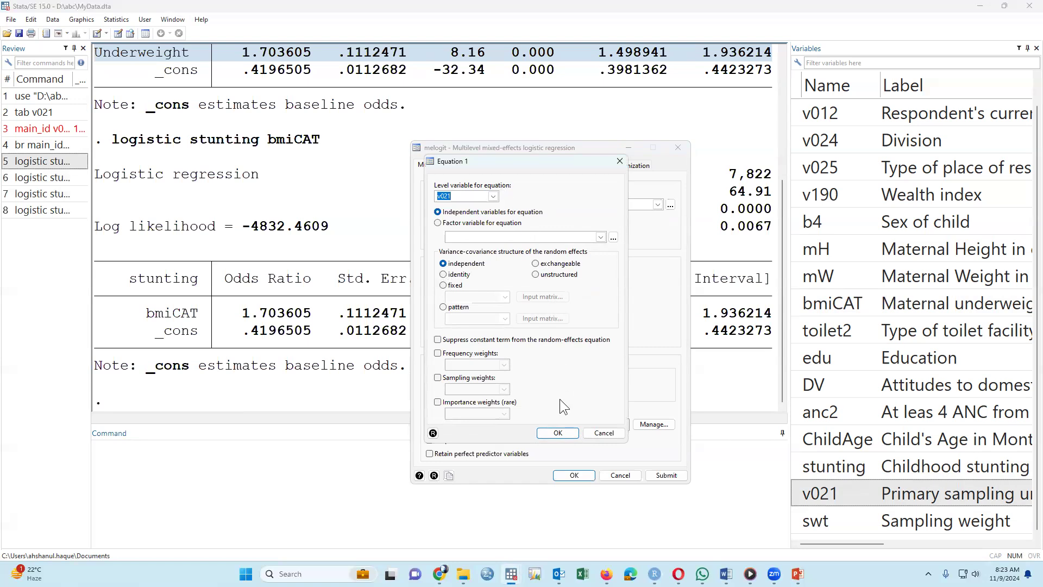
left_click(558, 433)
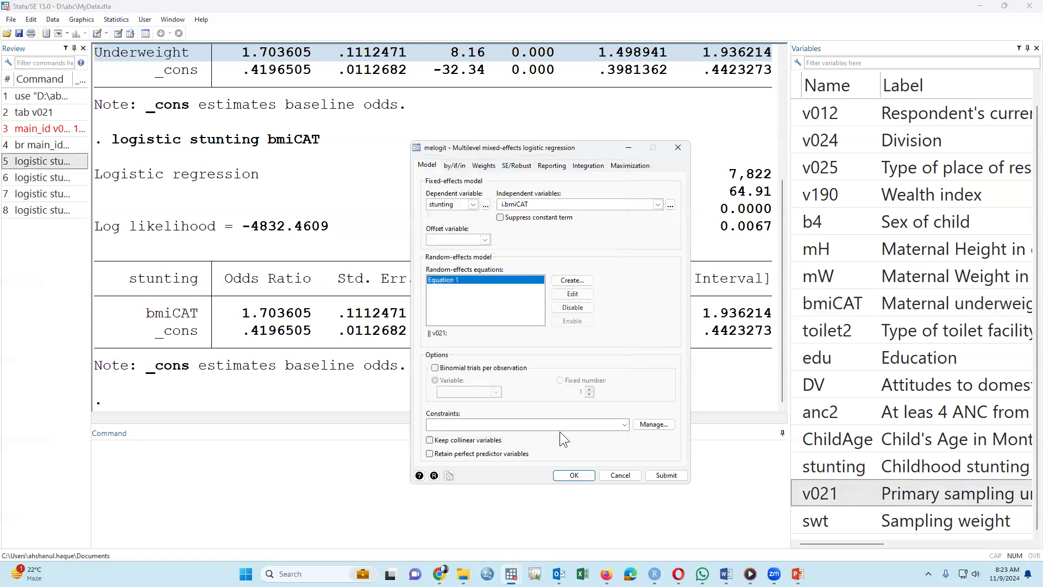
left_click(664, 475)
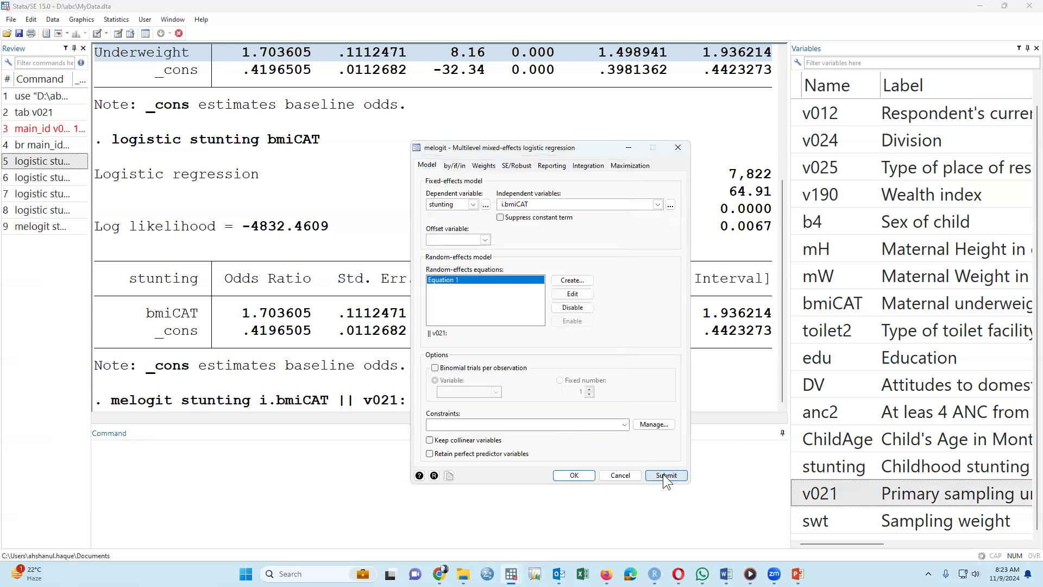
left_click_drag(456, 147, 495, 134)
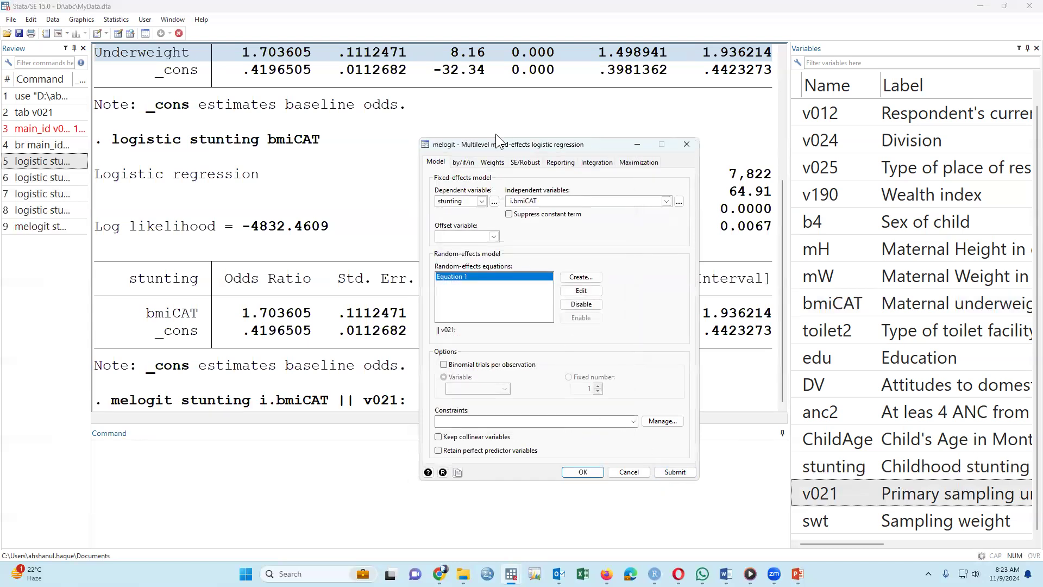
- Rerun melogit stunting i.bmiCAT || v021: with ', or', showing Underweight odds ratio 1.666934
left_click(496, 133)
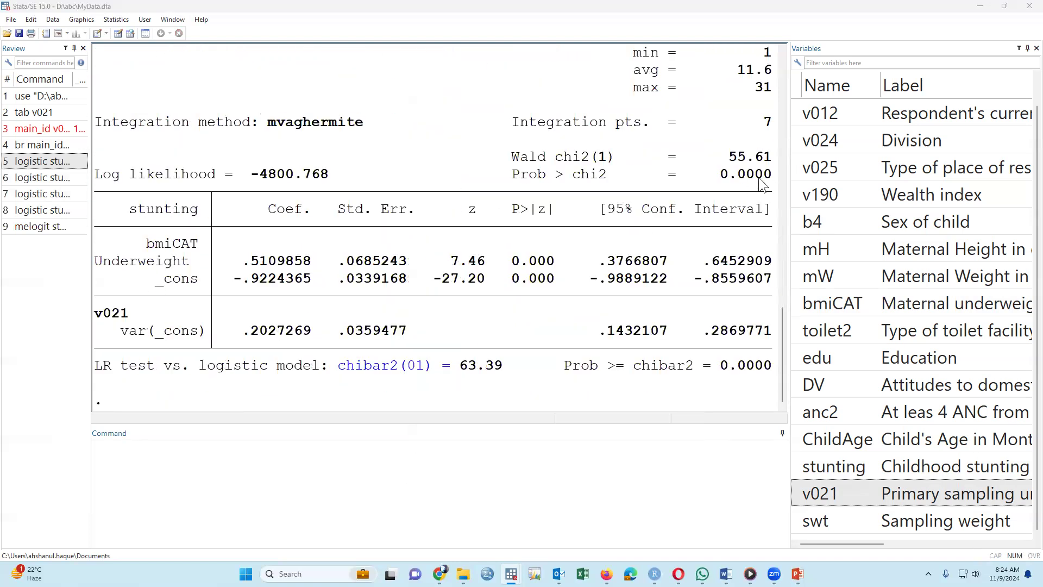
left_click_drag(784, 195, 836, 195)
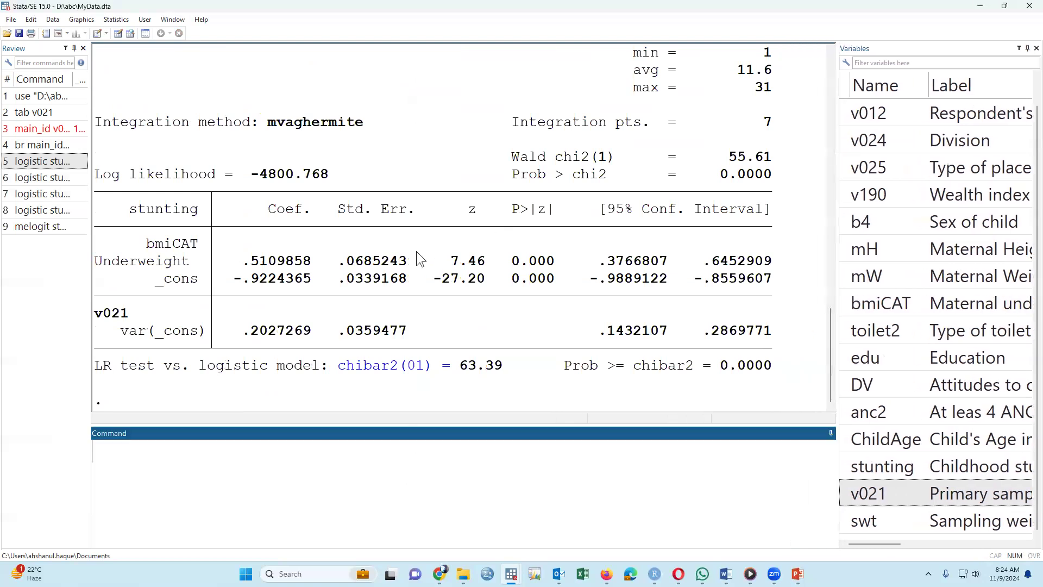
scroll(422, 259, "up", 2)
left_click(44, 226)
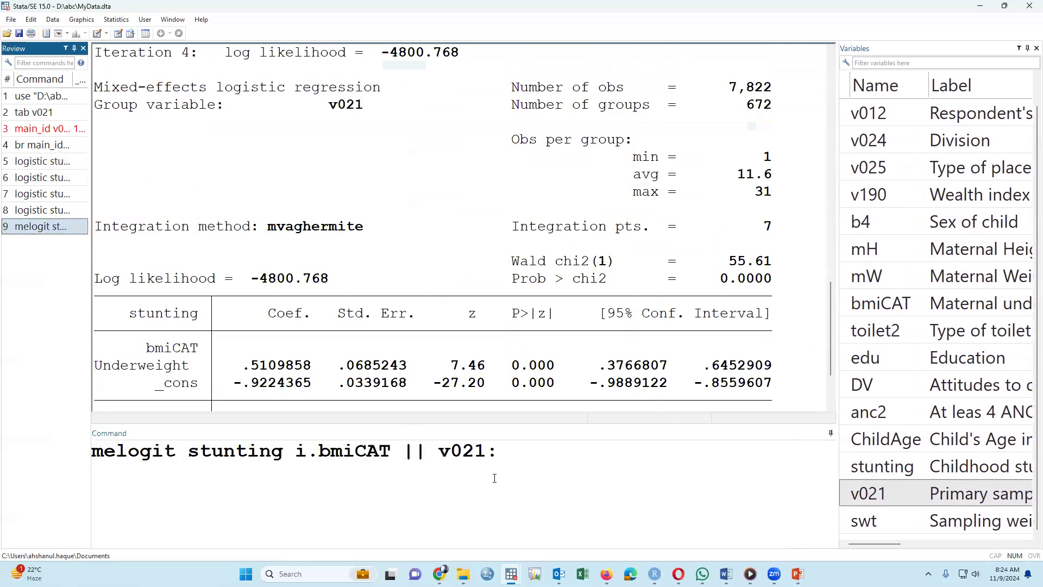
left_click(529, 456)
left_click(524, 460)
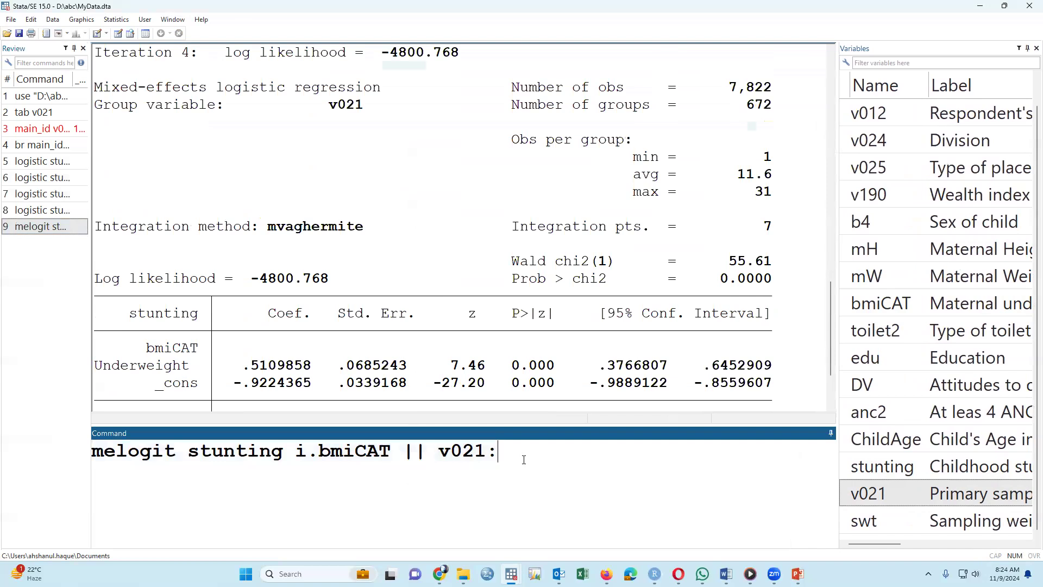
type(", or")
key("Return")
left_click_drag(243, 231, 306, 231)
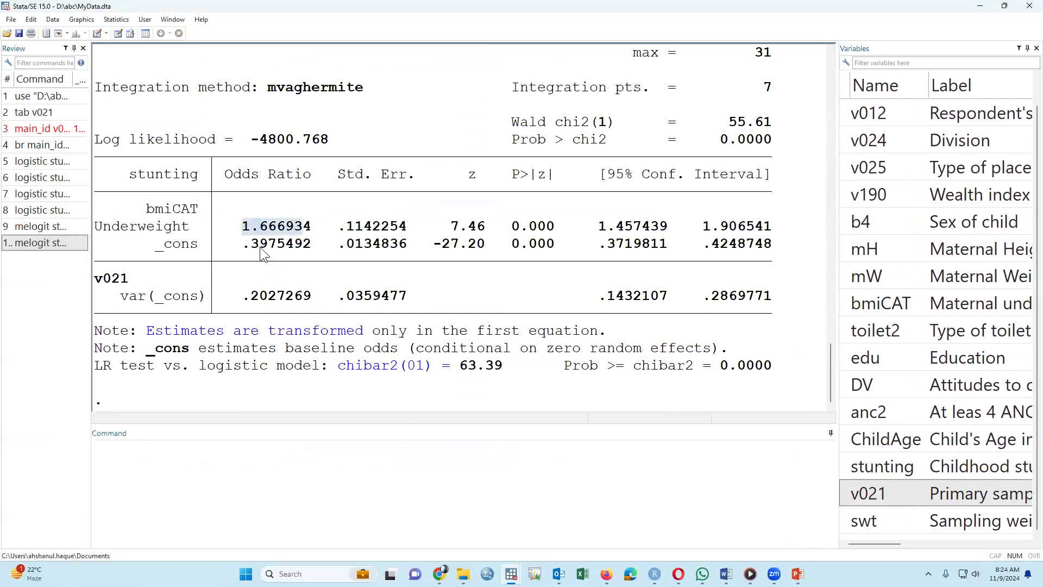
left_click(41, 210)
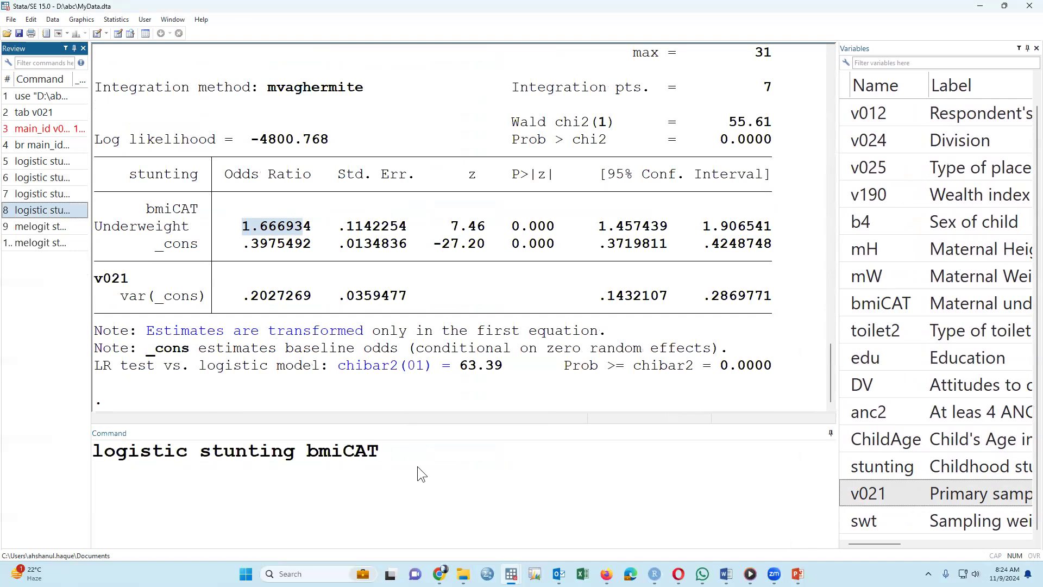
- Rerun logistic stunting bmiCAT (odds ratio 1.703605) and then the odds-ratio melogit for comparison
key("Return")
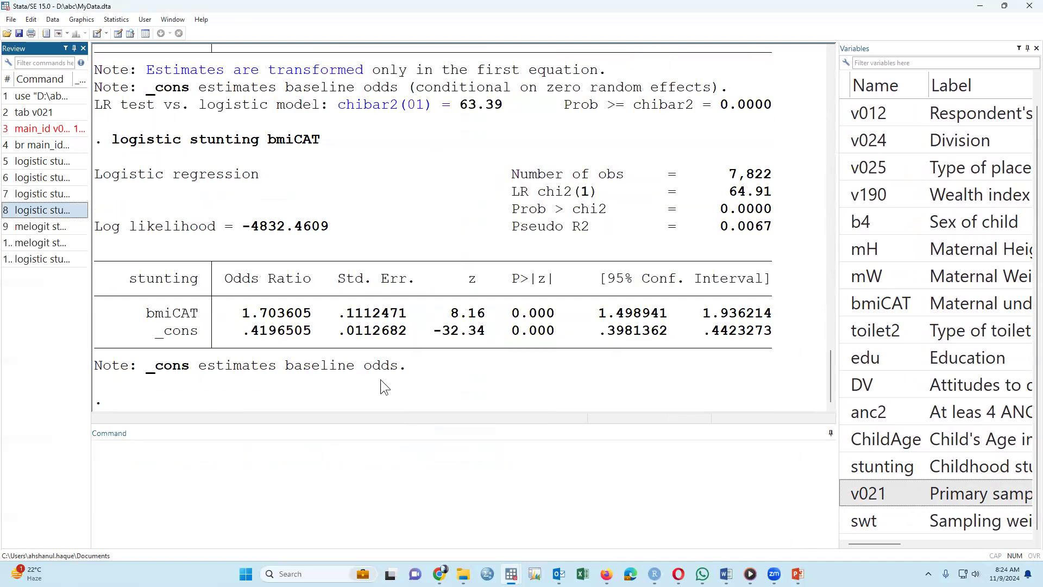
left_click_drag(235, 316, 278, 318)
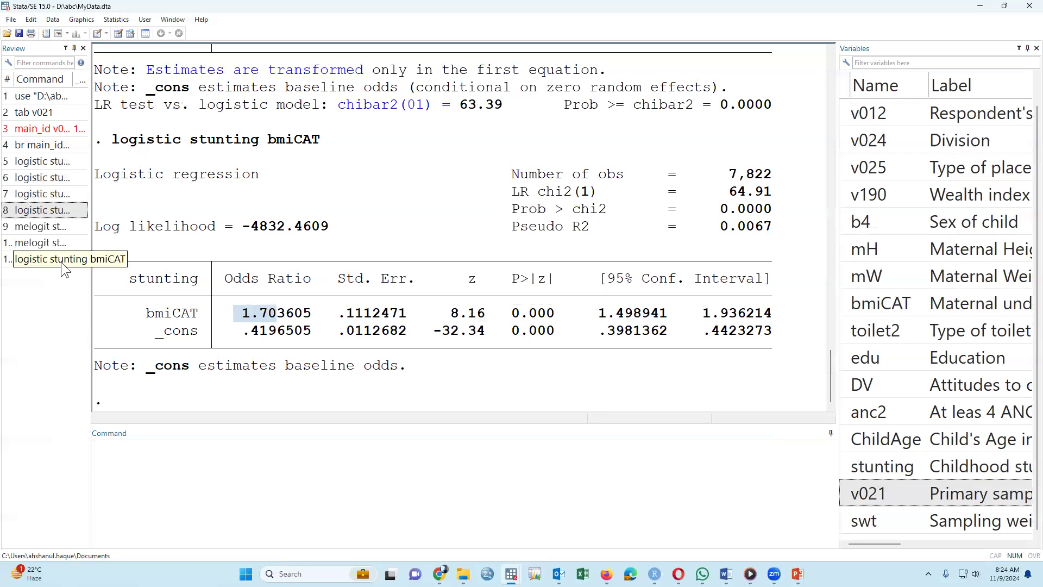
left_click(49, 242)
key("Return")
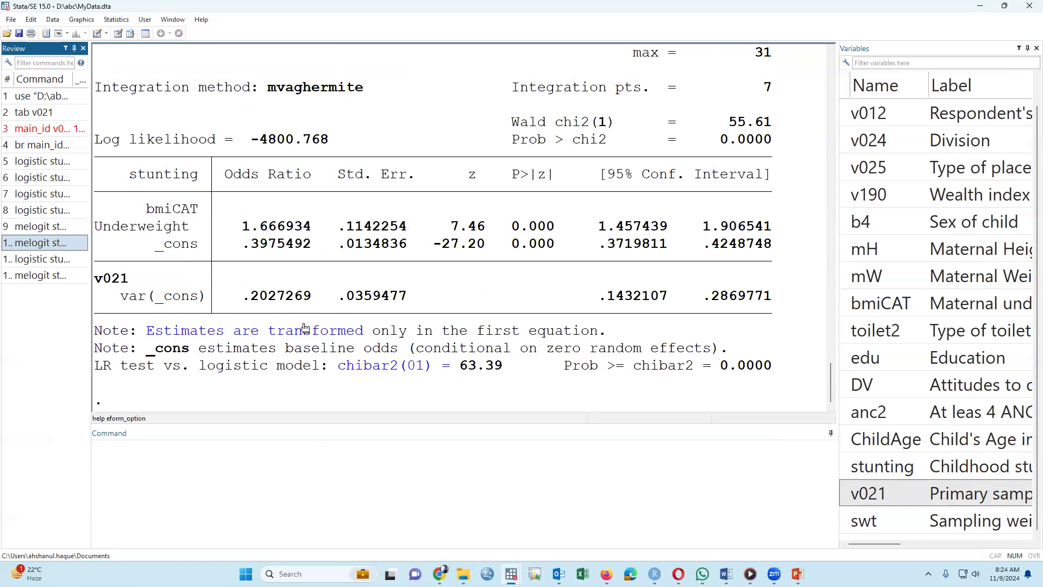
- Recall the melogit stunting i.bmiCAT || v021:, or command from the history
scroll(304, 327, "up", 5)
scroll(303, 353, "down", 1)
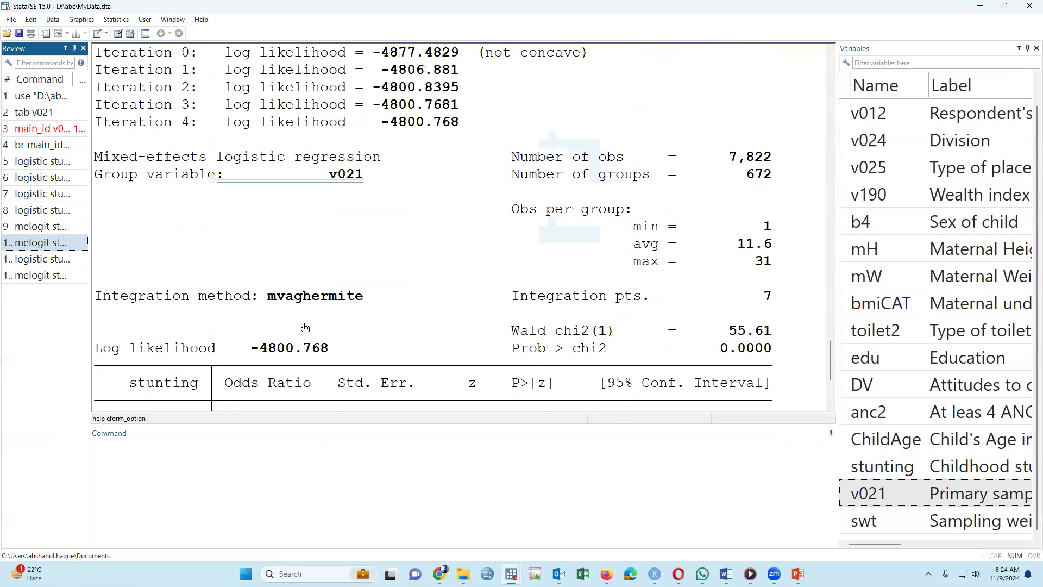
left_click(38, 277)
double_click(375, 459)
left_click(372, 455)
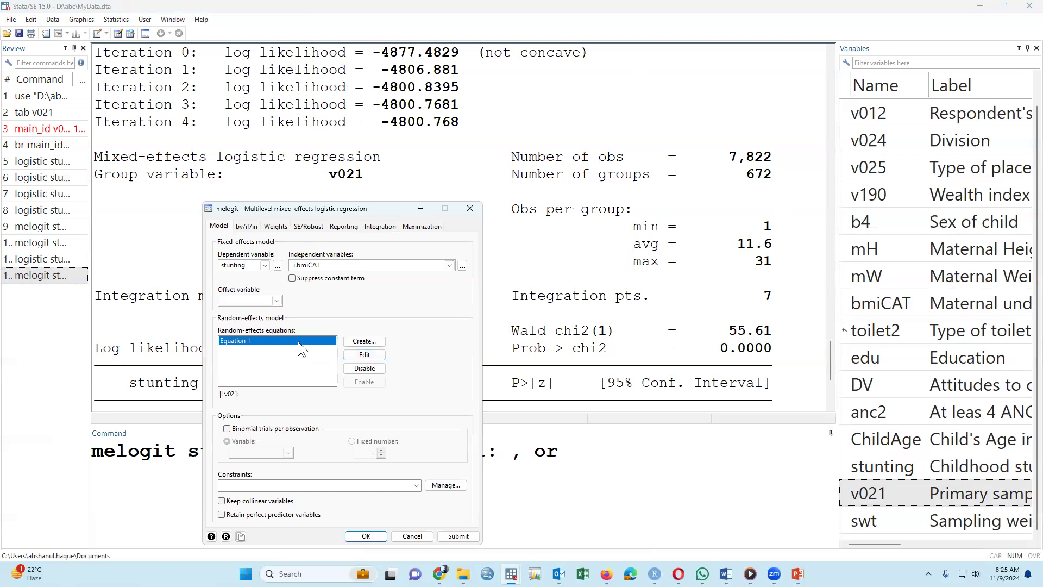
- Give the v021 equation a bmiCAT random slope with exchangeable covariance and submit the model
left_click(275, 349)
left_click(364, 355)
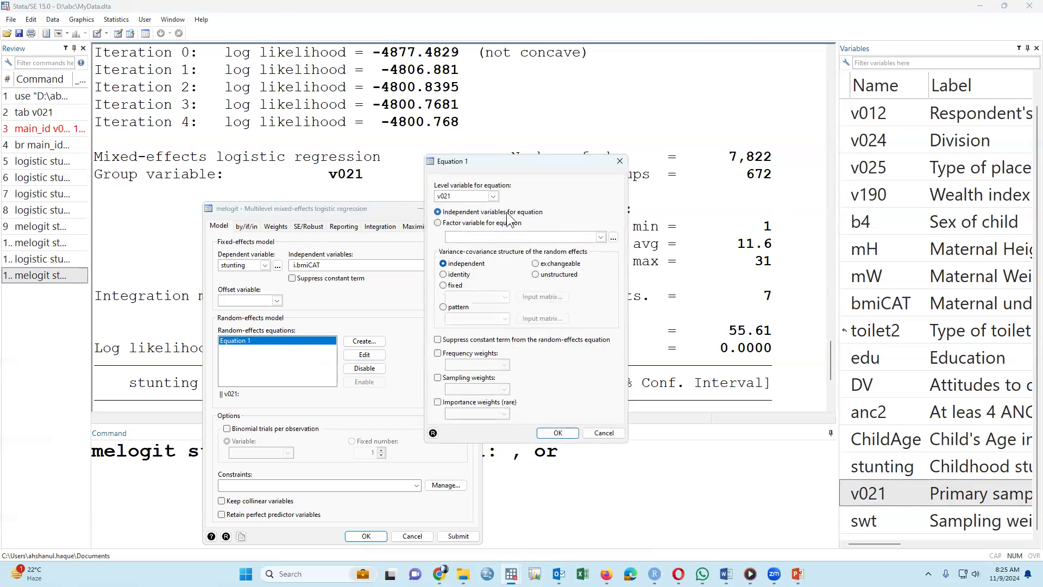
left_click(601, 237)
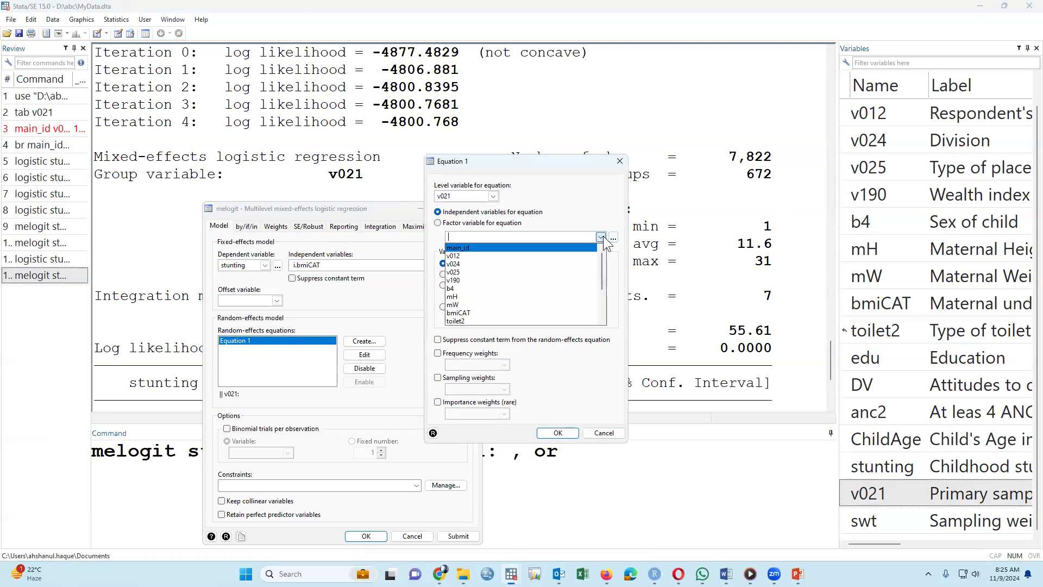
left_click(461, 314)
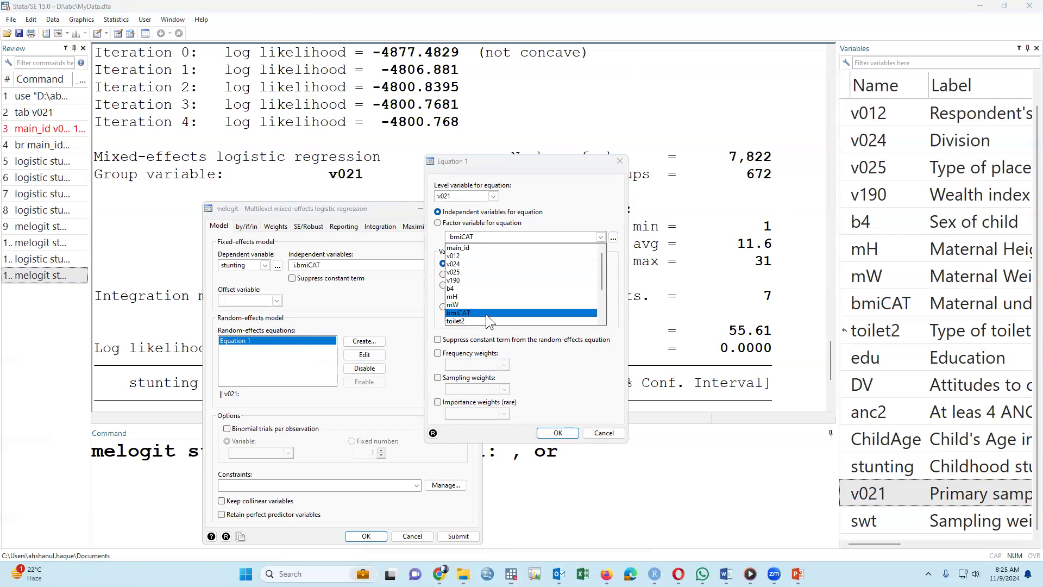
left_click(527, 166)
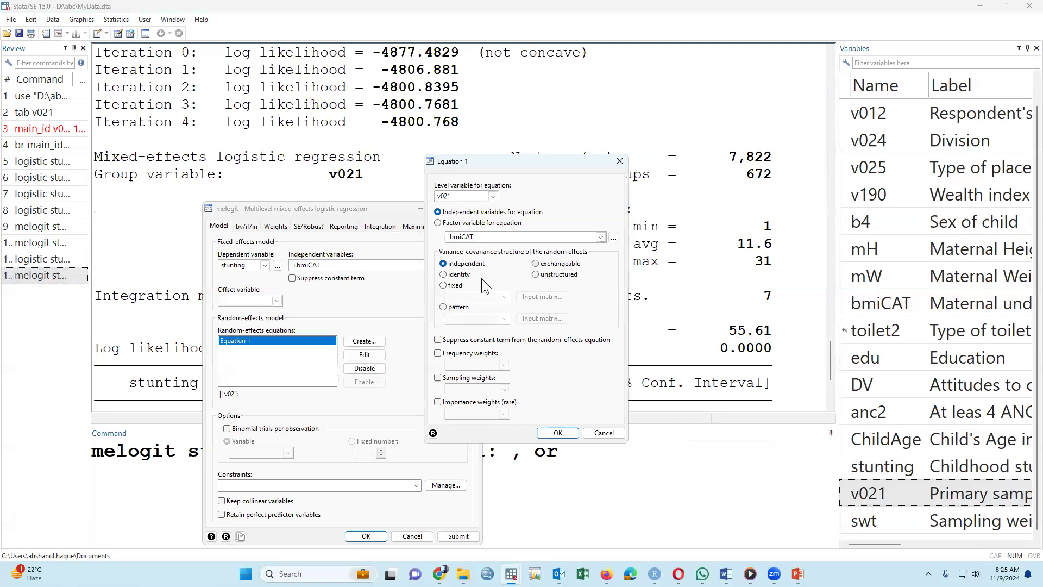
left_click(536, 264)
left_click(562, 433)
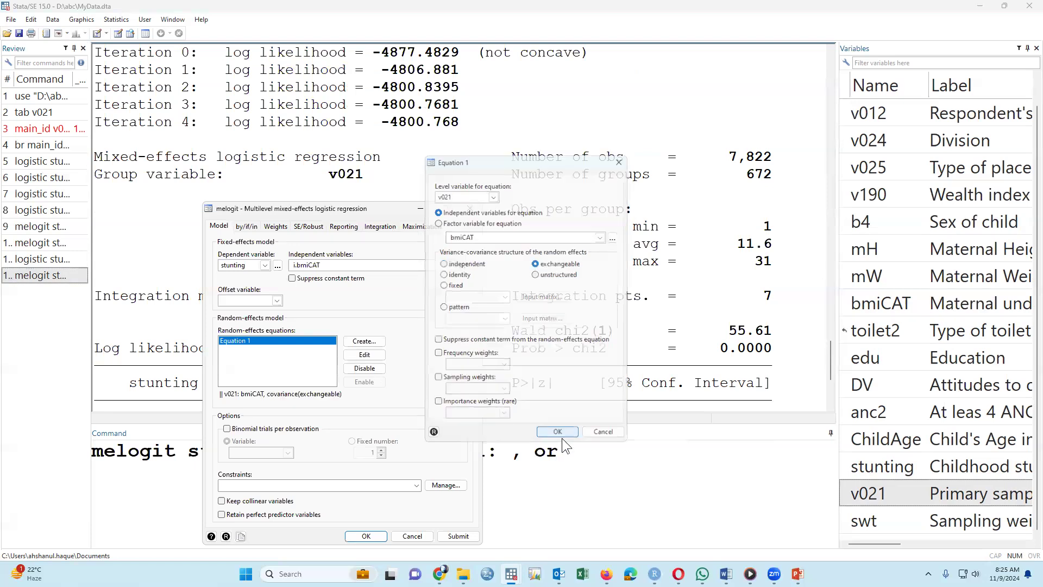
left_click(458, 536)
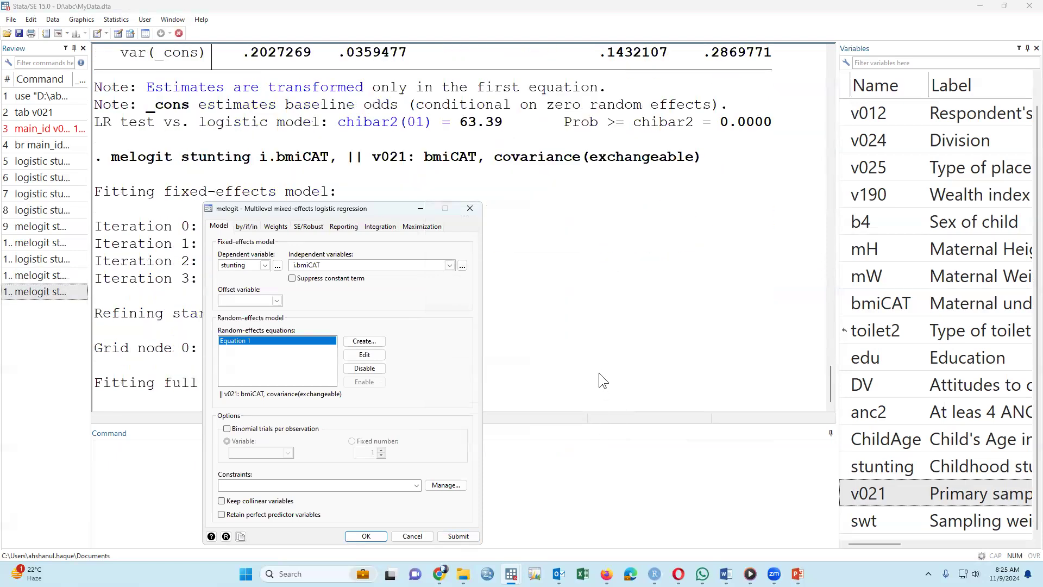
left_click(597, 376)
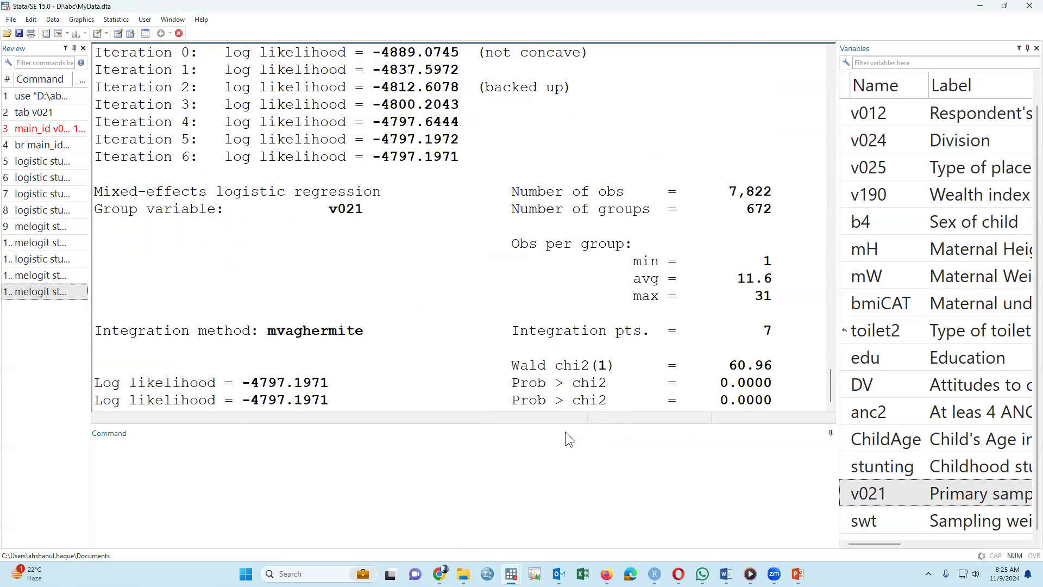
left_click(53, 298)
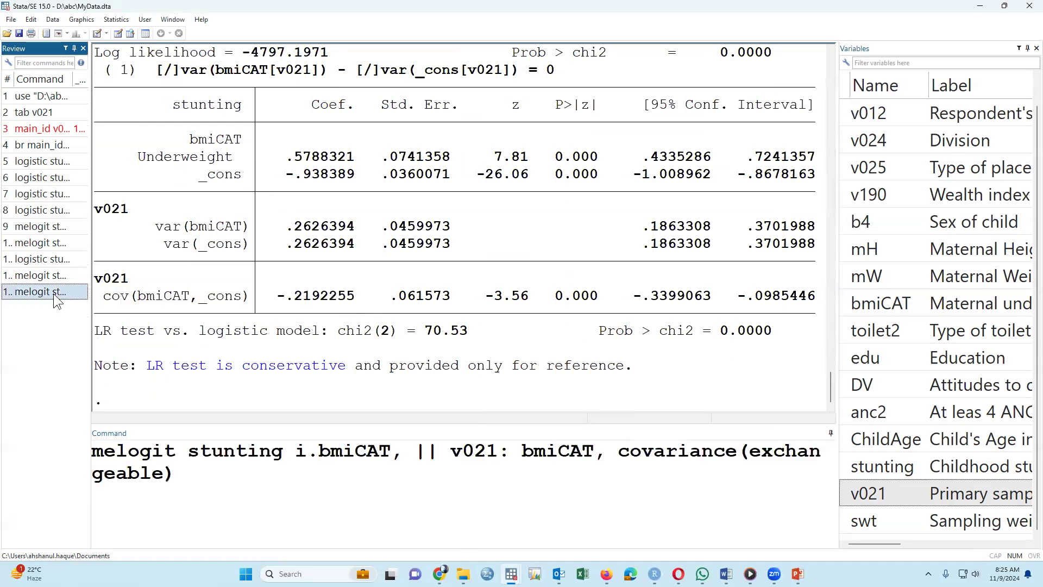
left_click(237, 478)
type("or")
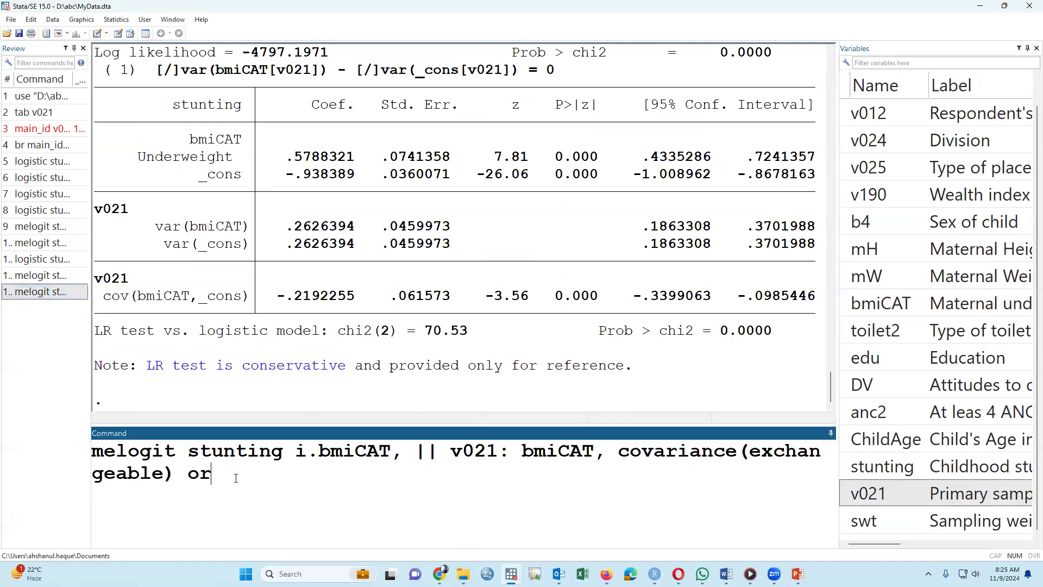
key("Return")
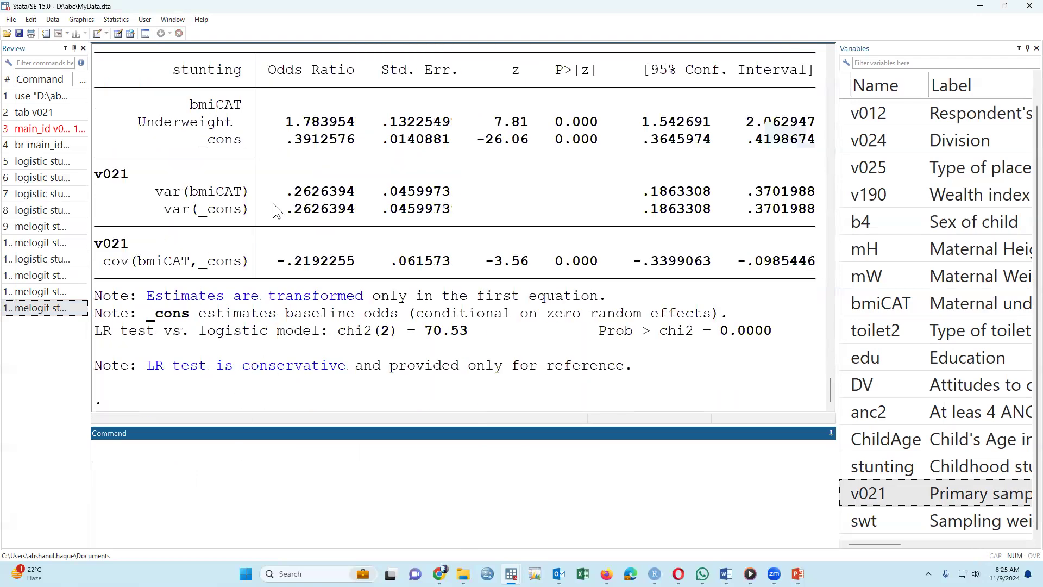
scroll(329, 199, "up", 1)
left_click_drag(286, 174, 363, 174)
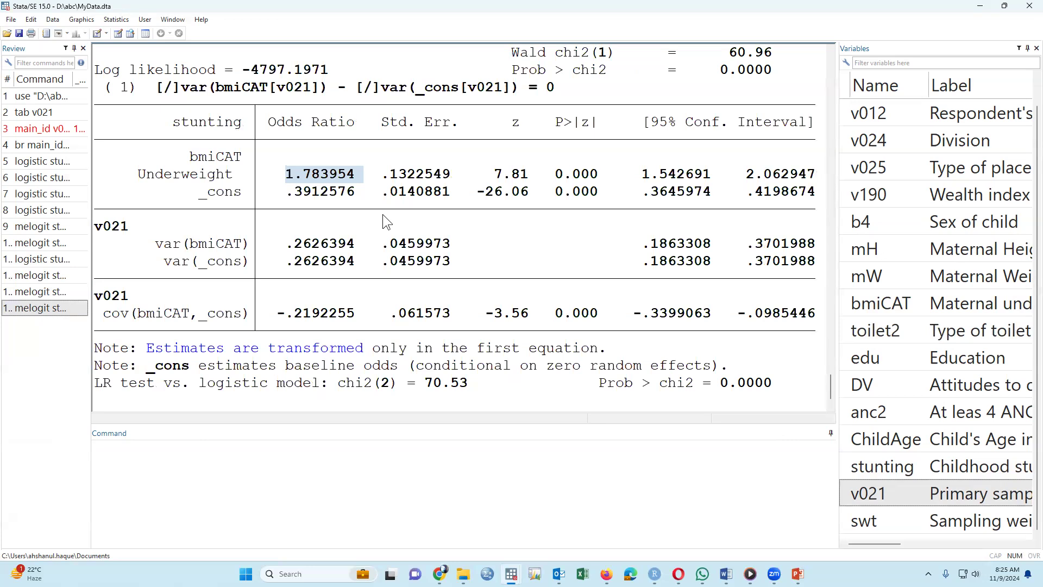
scroll(263, 220, "up", 4)
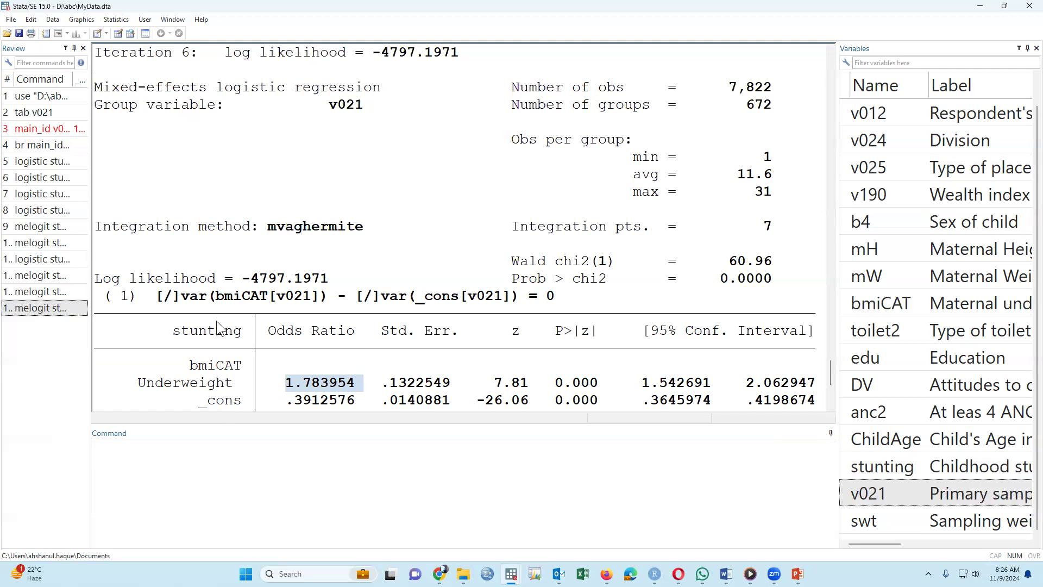
scroll(427, 237, "up", 4)
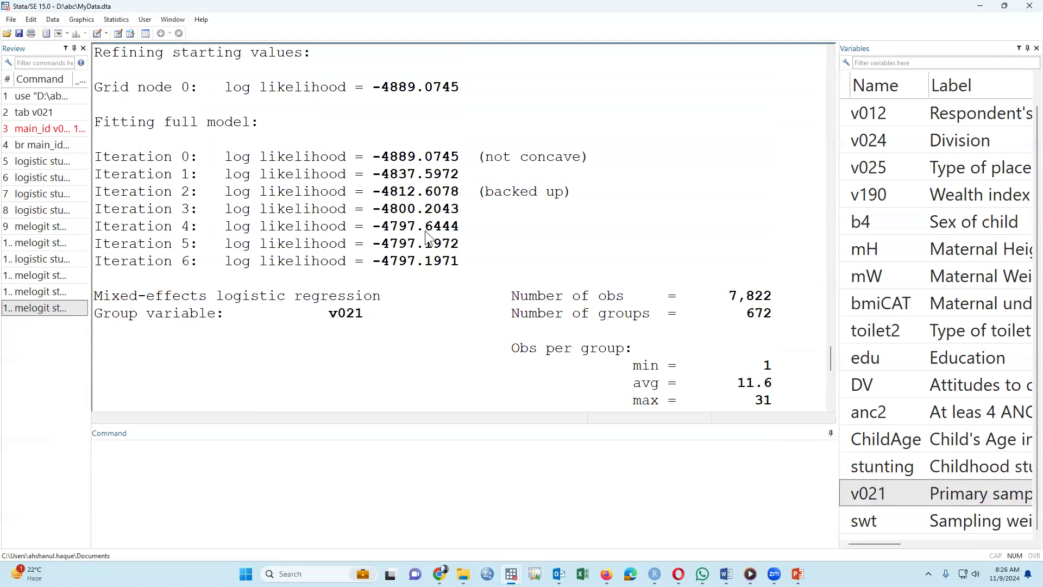
scroll(427, 237, "down", 10)
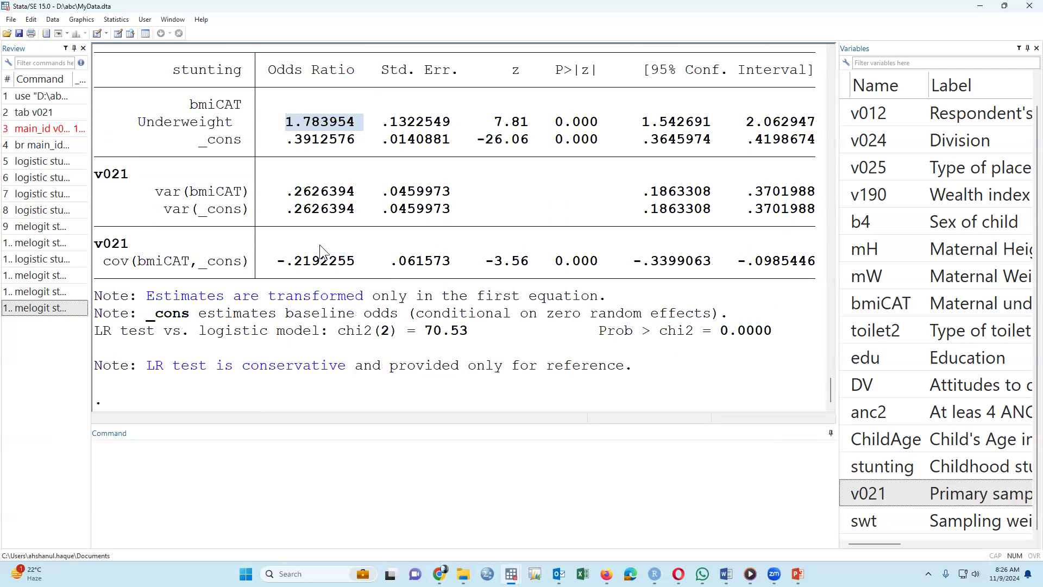
- Cut the last melogit command and paste it onto line 3 of a new do-file
left_click(62, 311)
left_click(251, 507)
key("ctrl+c")
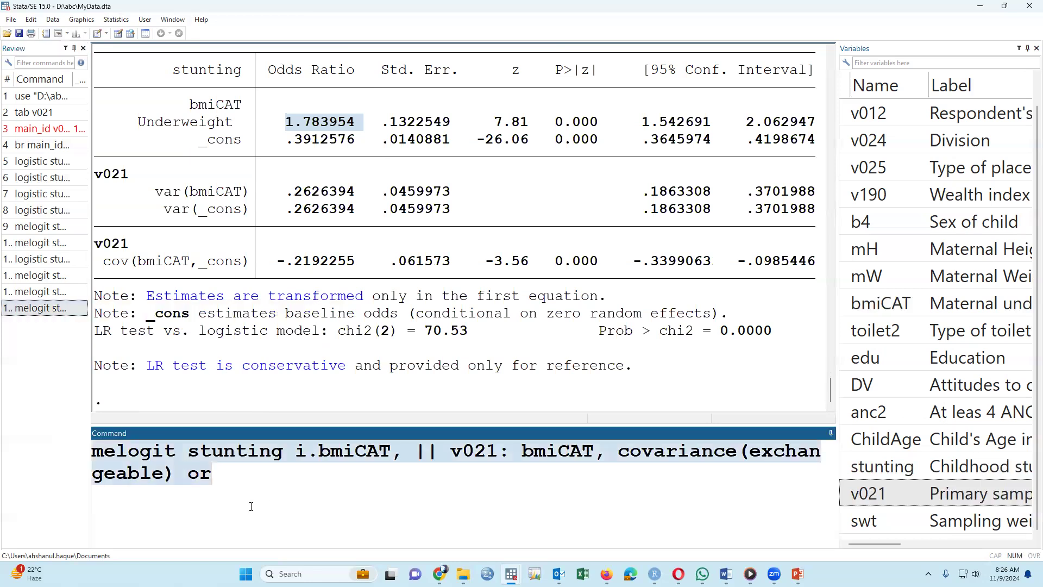
key("BackSpace")
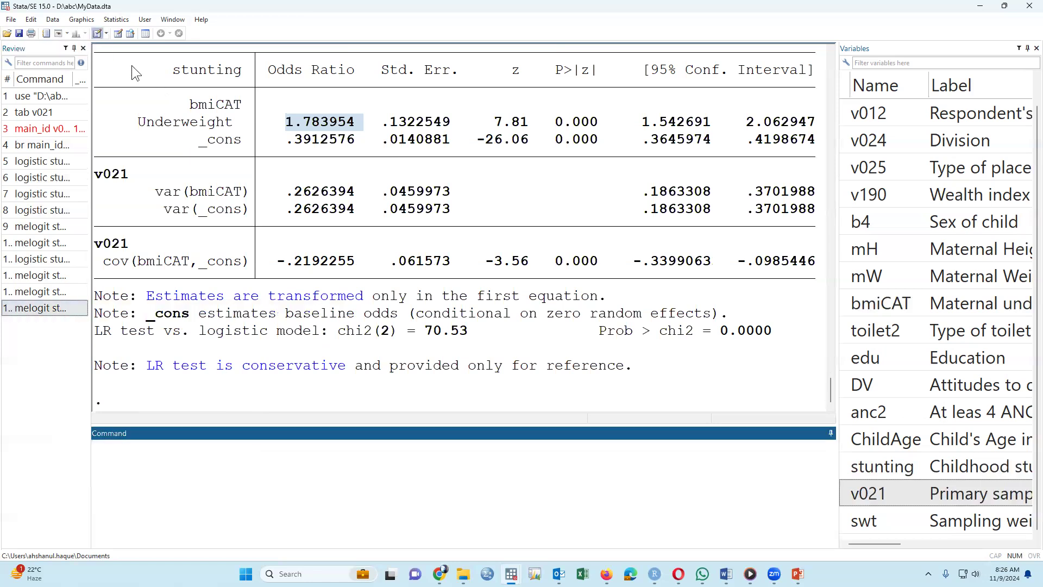
key("ctrl+9")
key("Return")
key("Return")
key("ctrl+v")
- Select the group variable v021 on line 3, then return to the main Stata window
scroll(253, 369, "up", 10)
scroll(254, 369, "up", 1)
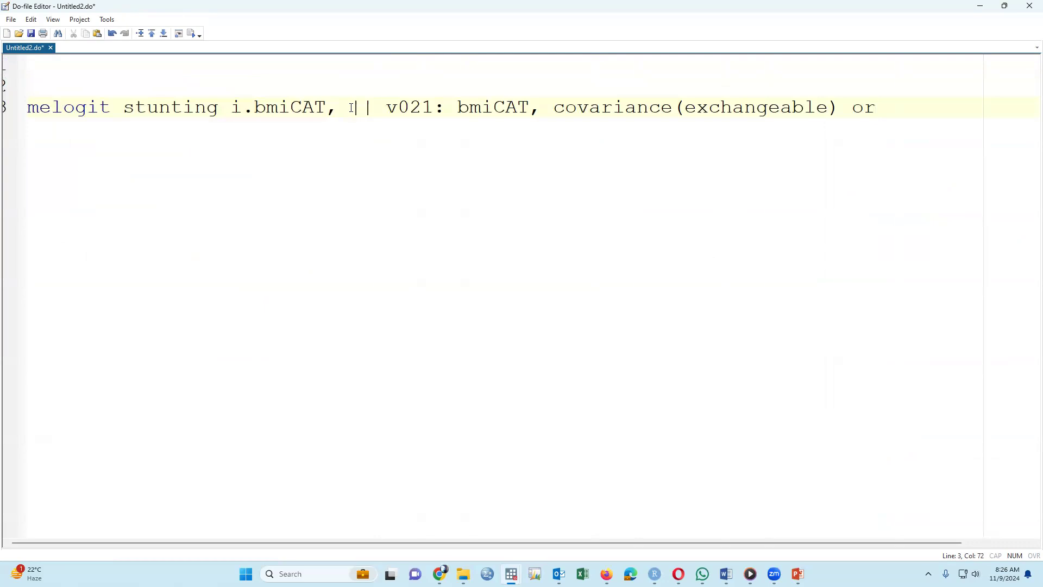
left_click(937, 117, "shift")
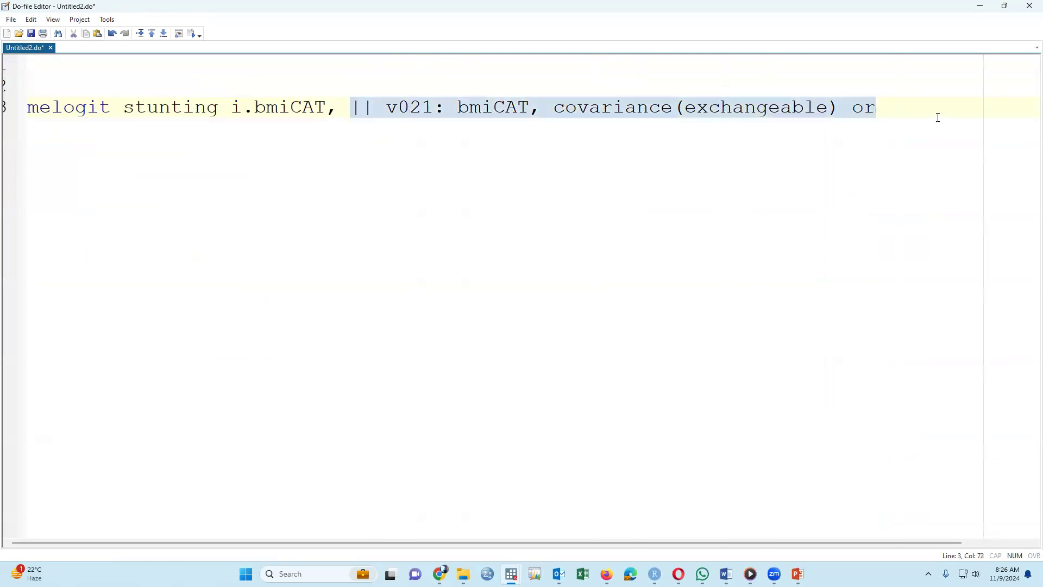
key("Right")
double_click(415, 107)
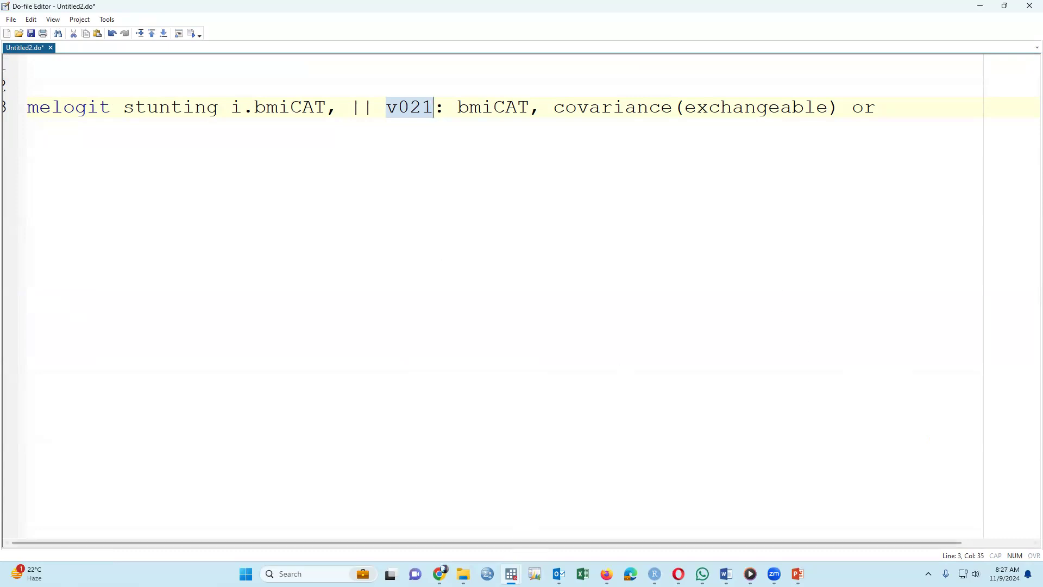
mouse_move(512, 573)
left_click(367, 513)
left_click(549, 504)
- Run ta v024 for the Division frequencies, copy the name v024, and return to Untitled2.do
type("ta")
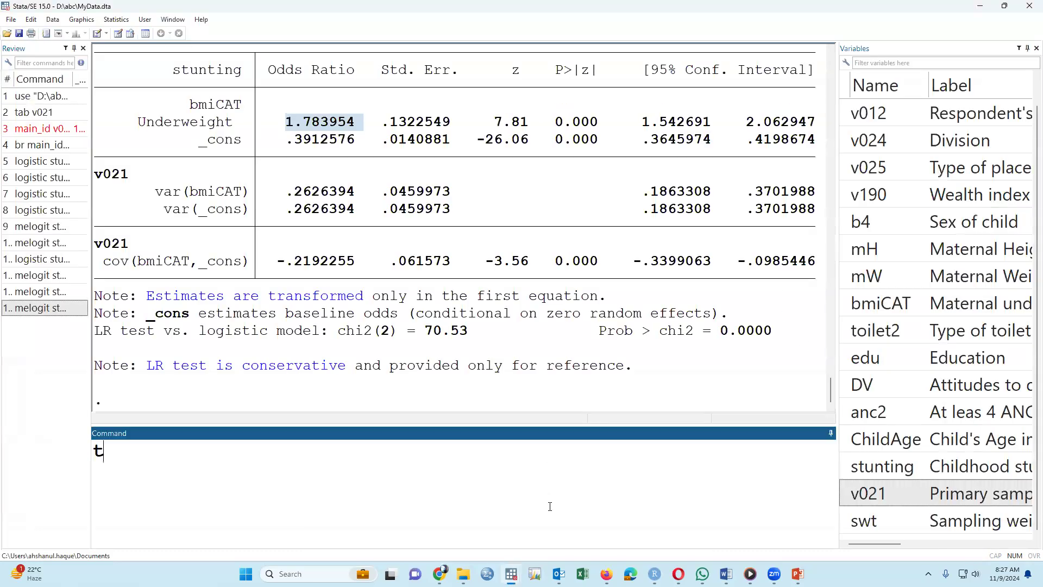
double_click(849, 141)
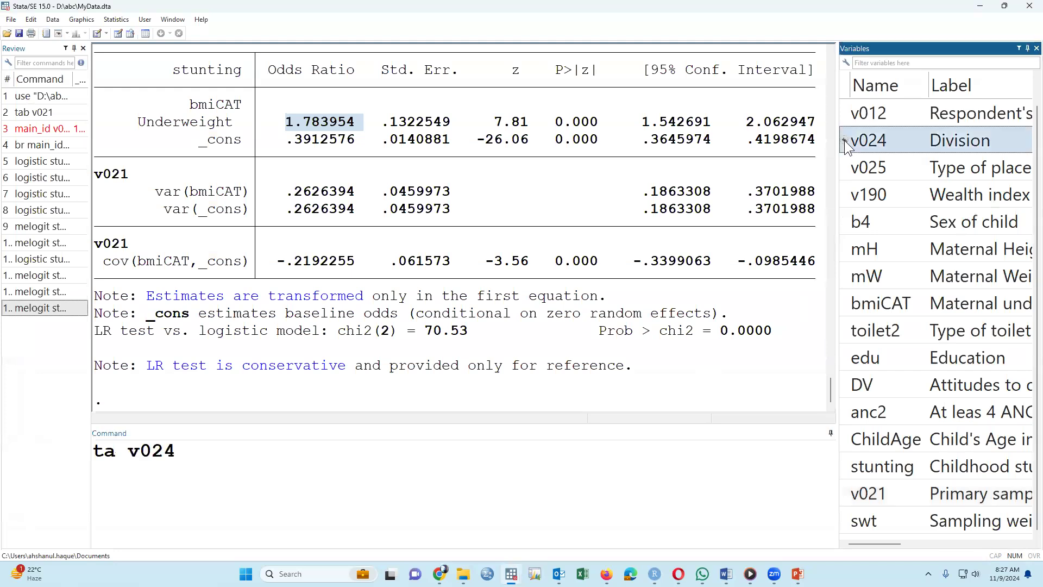
key("Return")
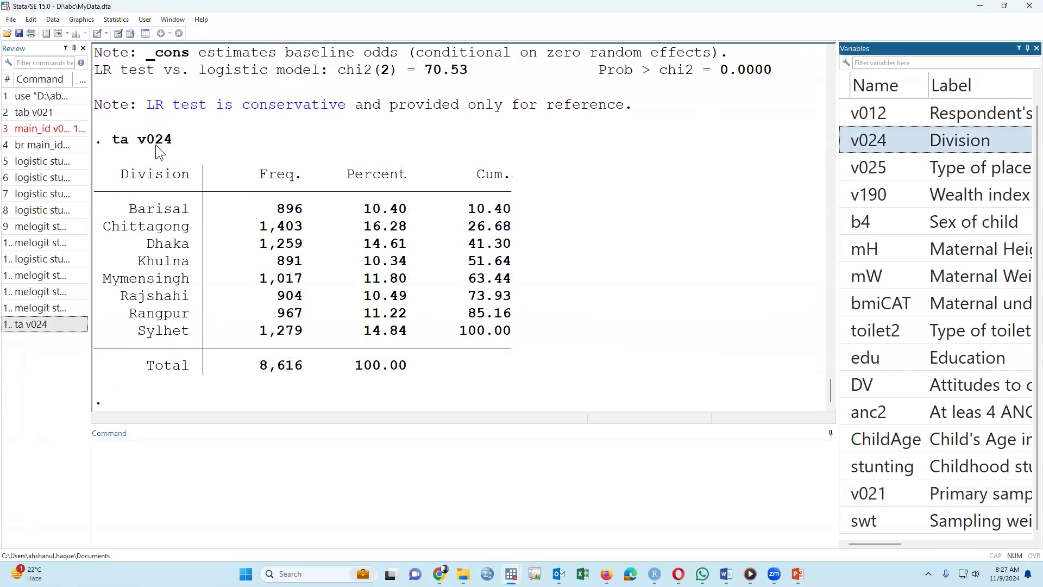
left_click_drag(140, 141, 171, 145)
right_click(171, 144)
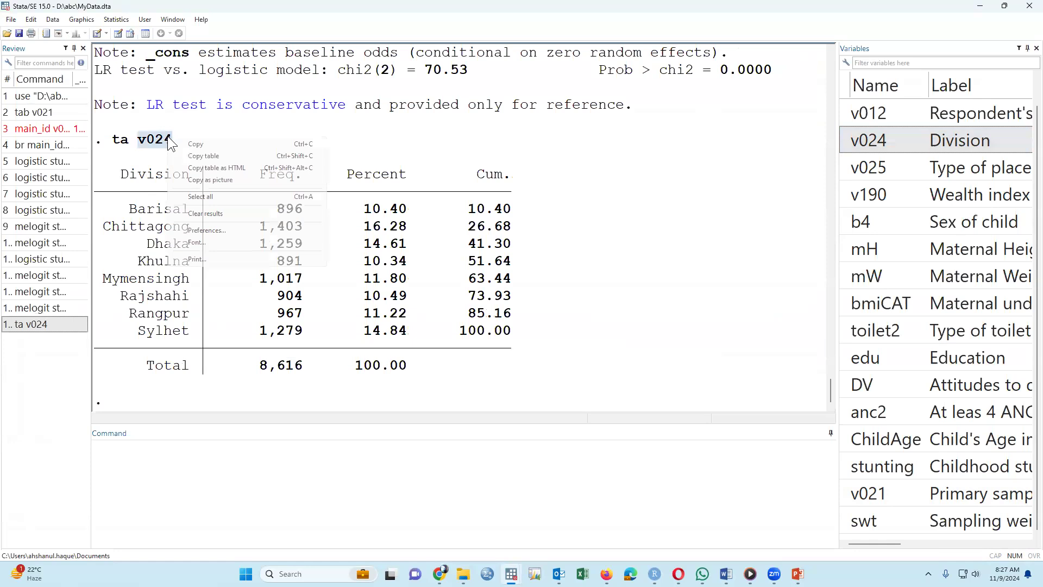
left_click(185, 143)
mouse_move(511, 574)
left_click(655, 513)
left_click(560, 241)
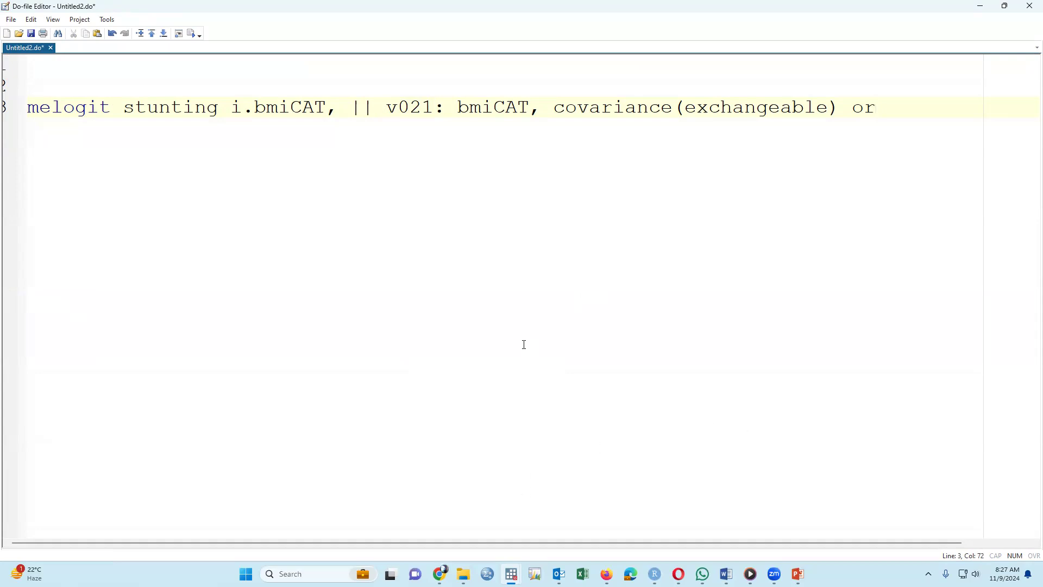
- Insert v024 into line 3 right after i.bmiCAT
left_click(511, 574)
left_click(349, 107)
key("Return")
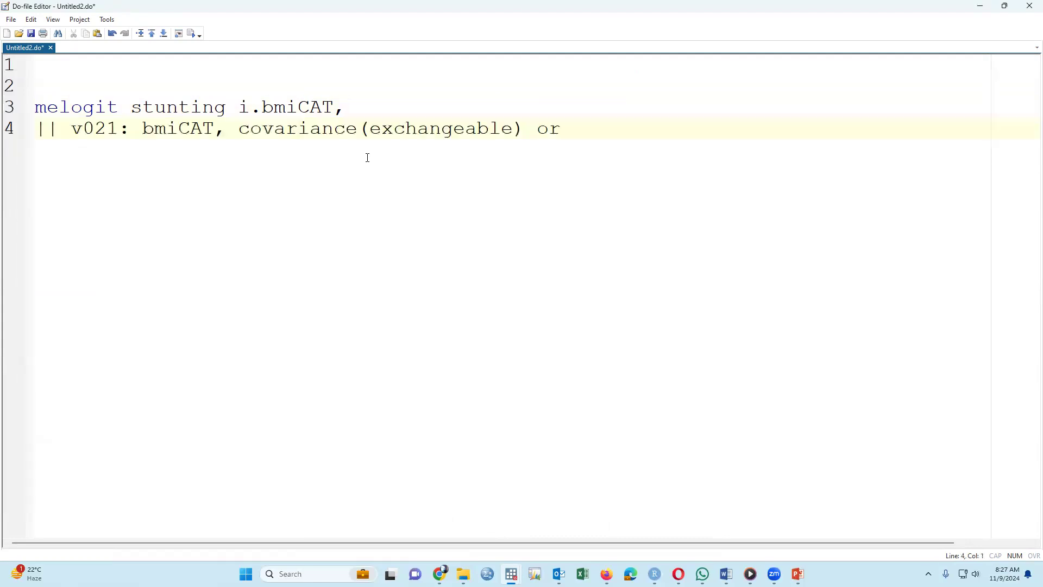
key("BackSpace")
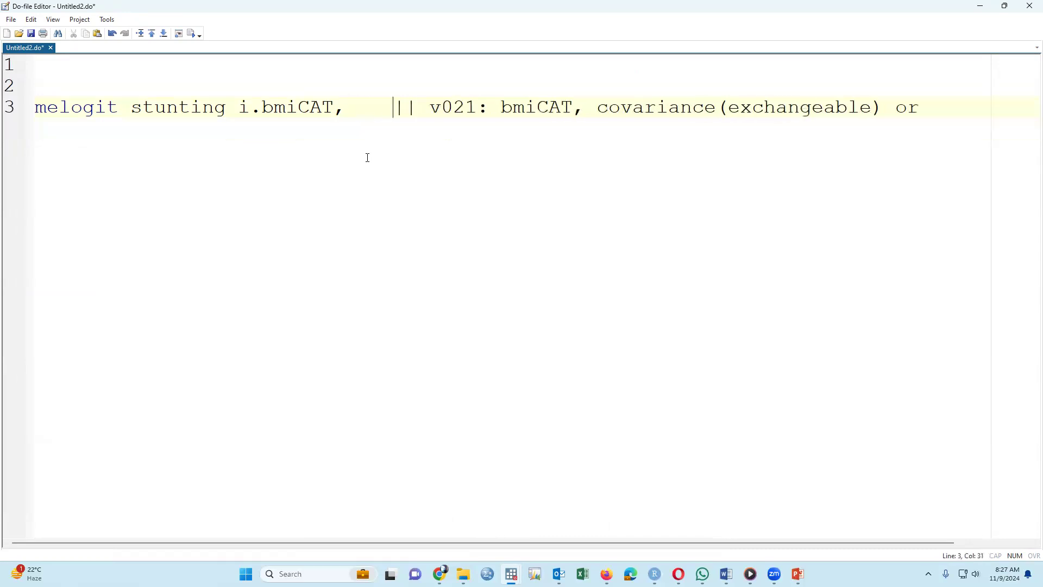
left_click(361, 121)
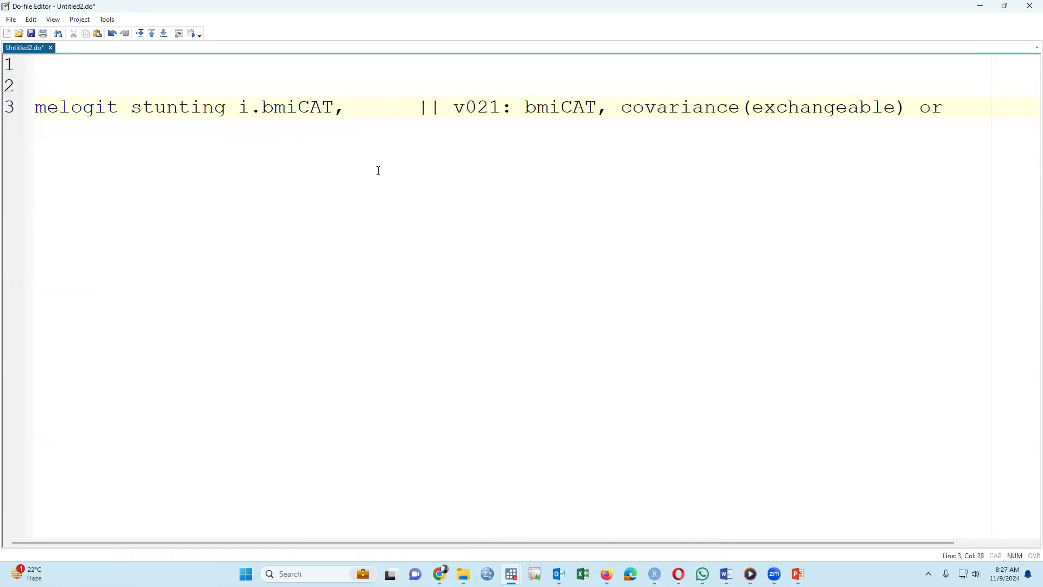
type("v024")
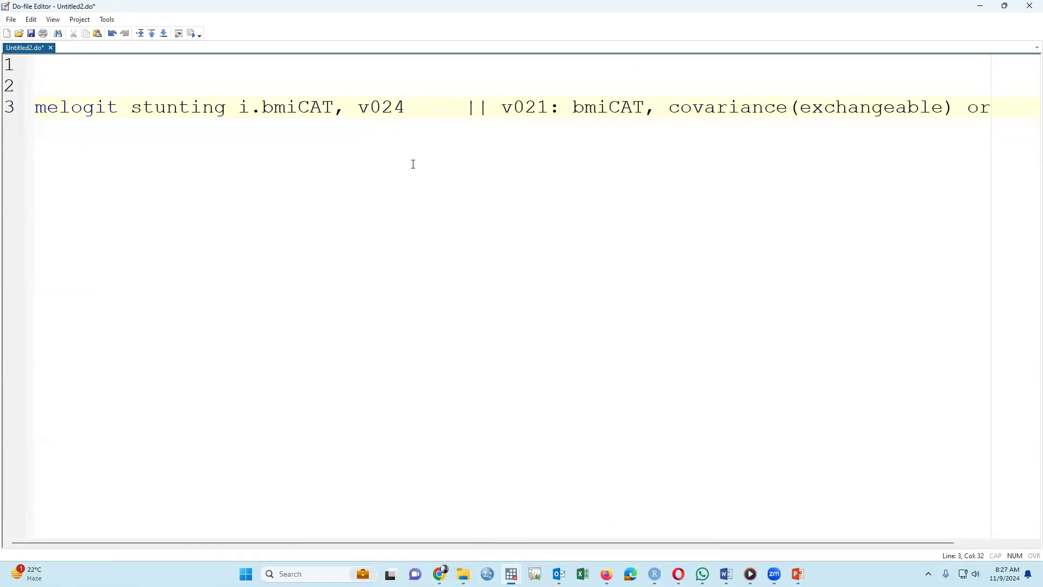
double_click(381, 109)
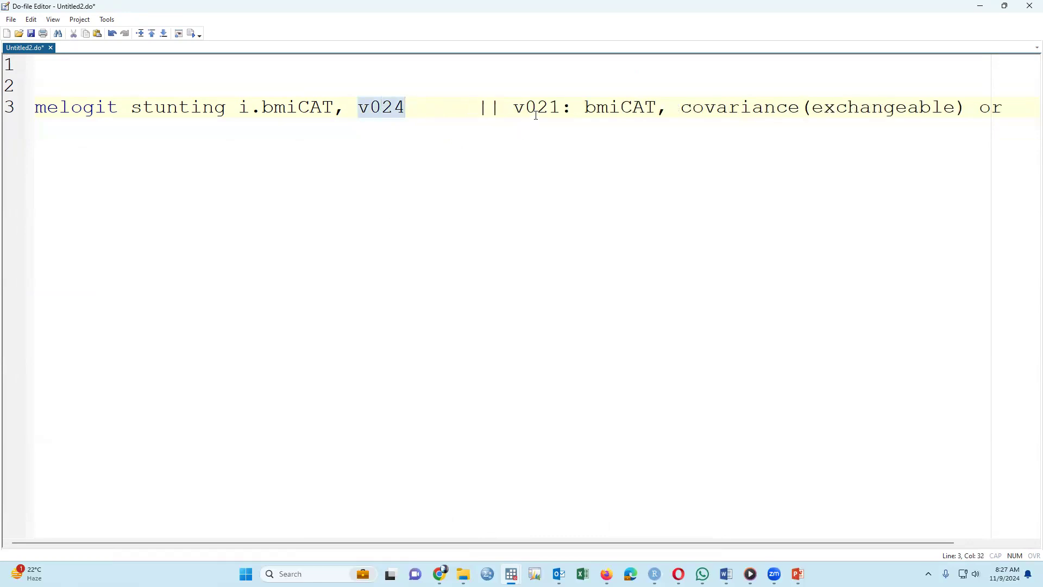
left_click(403, 123)
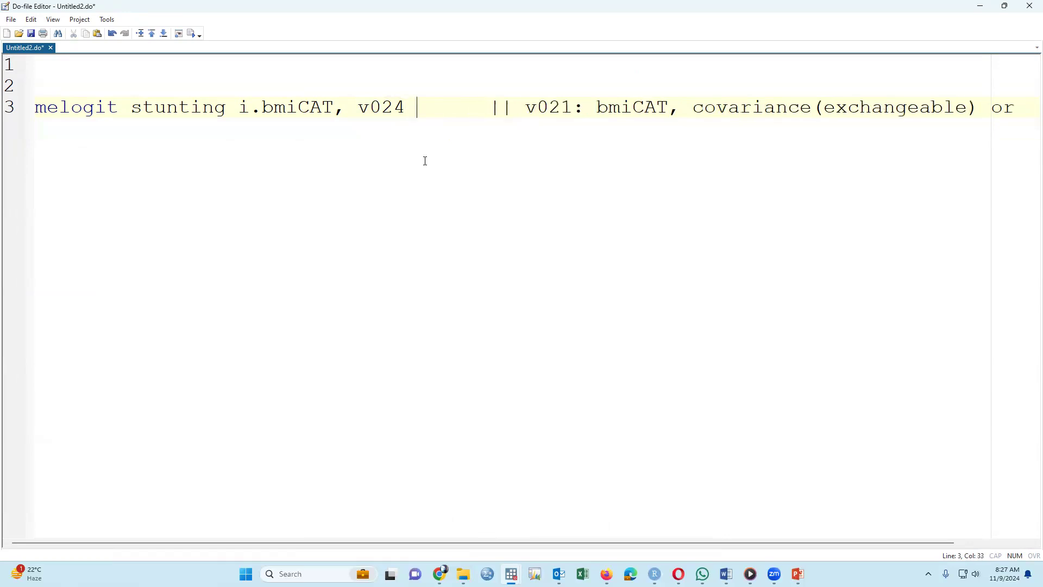
- Finish line 3 as 'melogit stunting i.bmiCAT ||v024: || v021: bmiCAT, covariance(exchangeable) or' and select it
type("||")
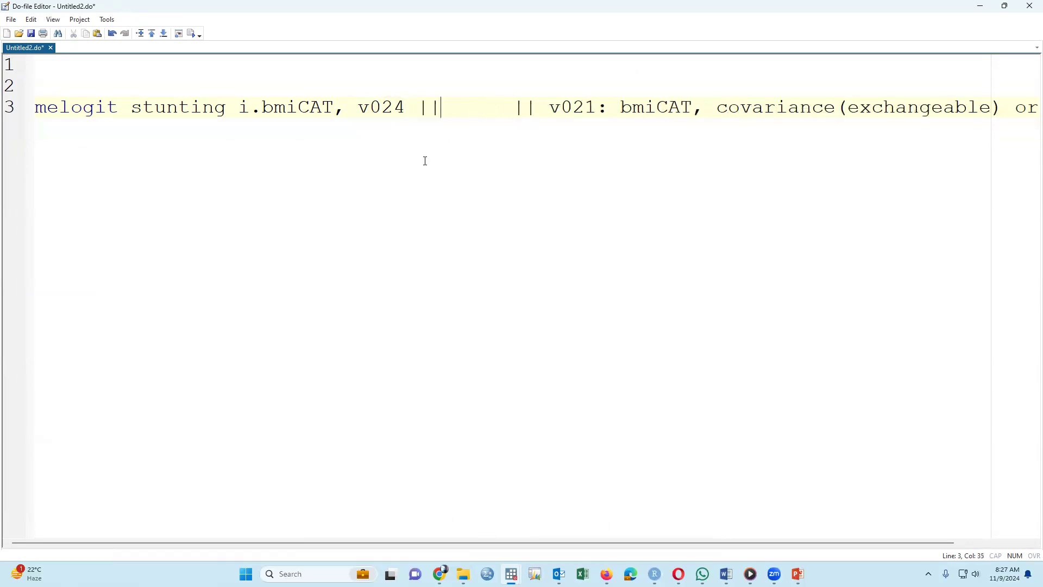
left_click(366, 120)
type("||")
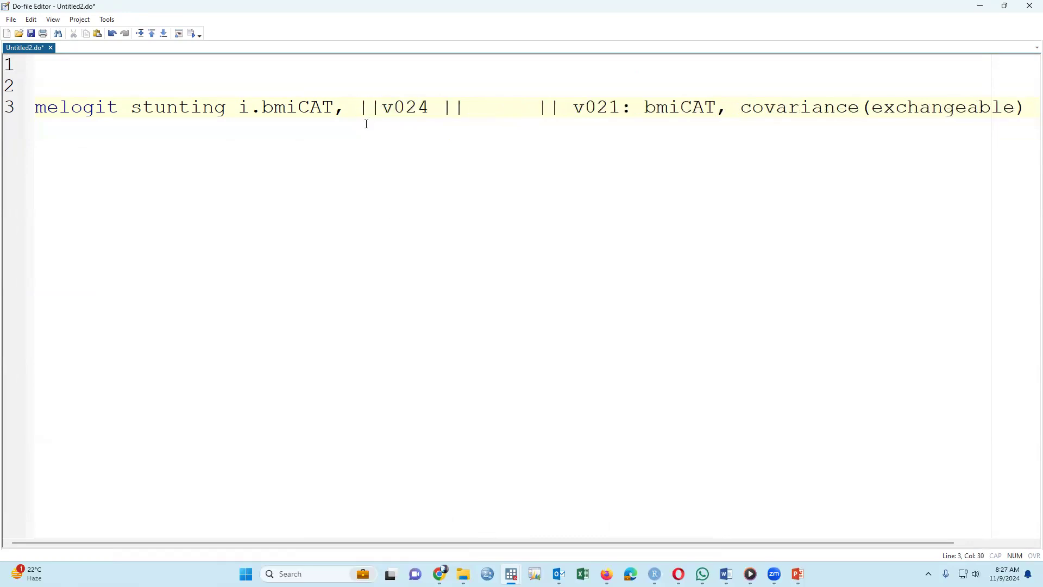
key("Left")
key("Left")
key("Left")
key("BackSpace")
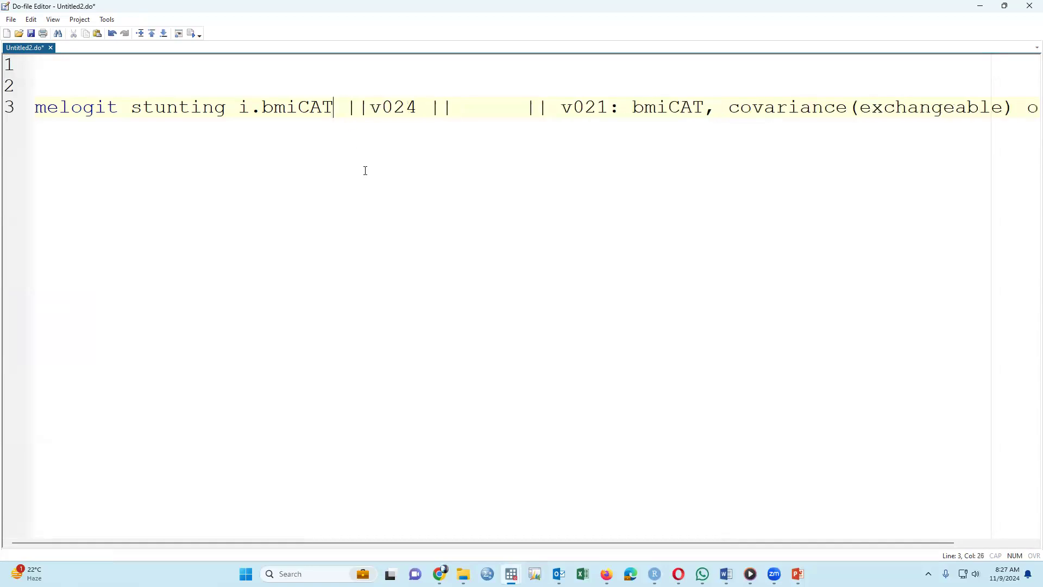
left_click_drag(430, 107, 520, 107)
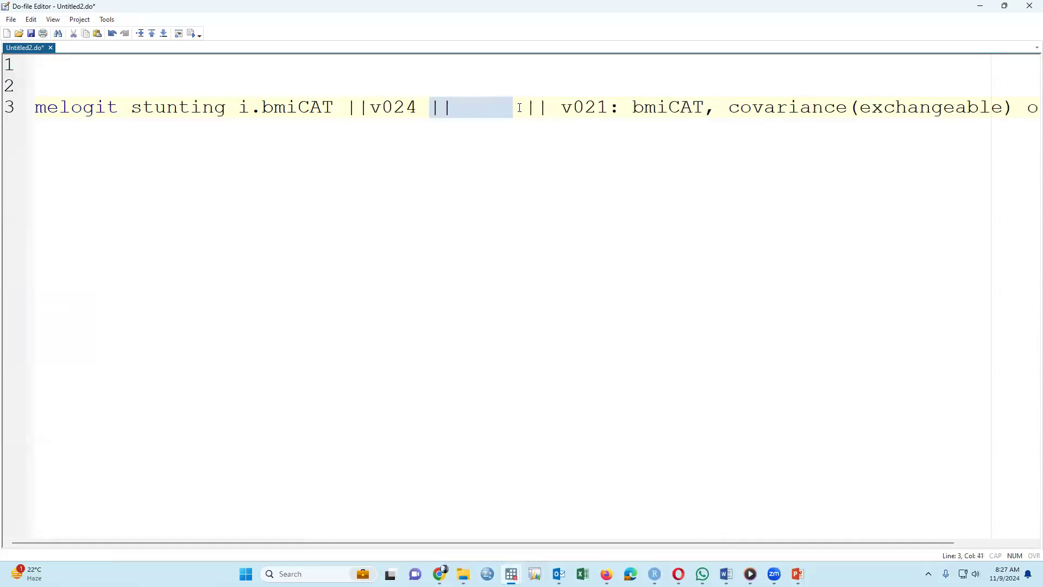
key("BackSpace")
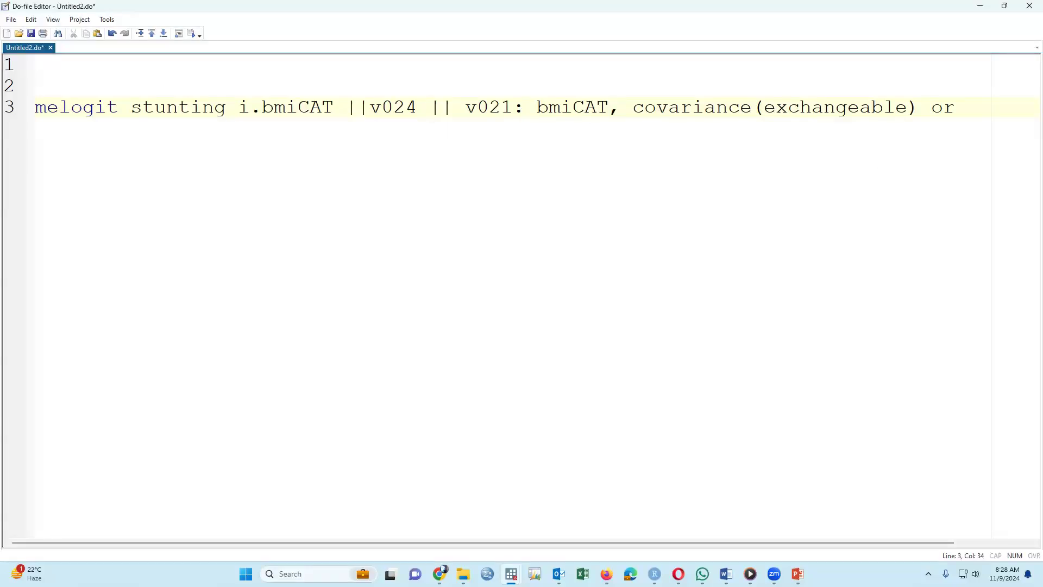
key("Left")
type(":")
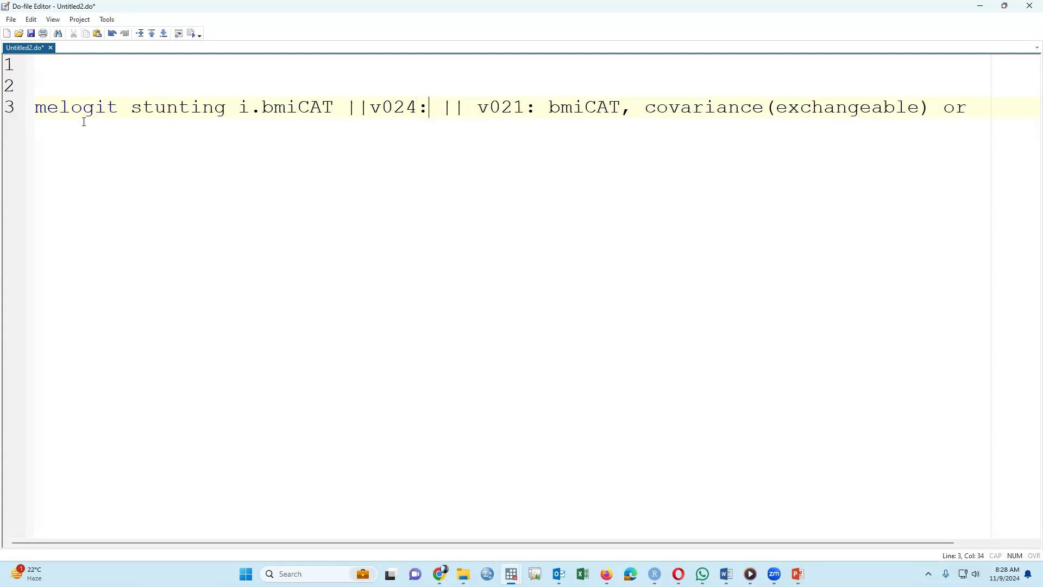
left_click(9, 110)
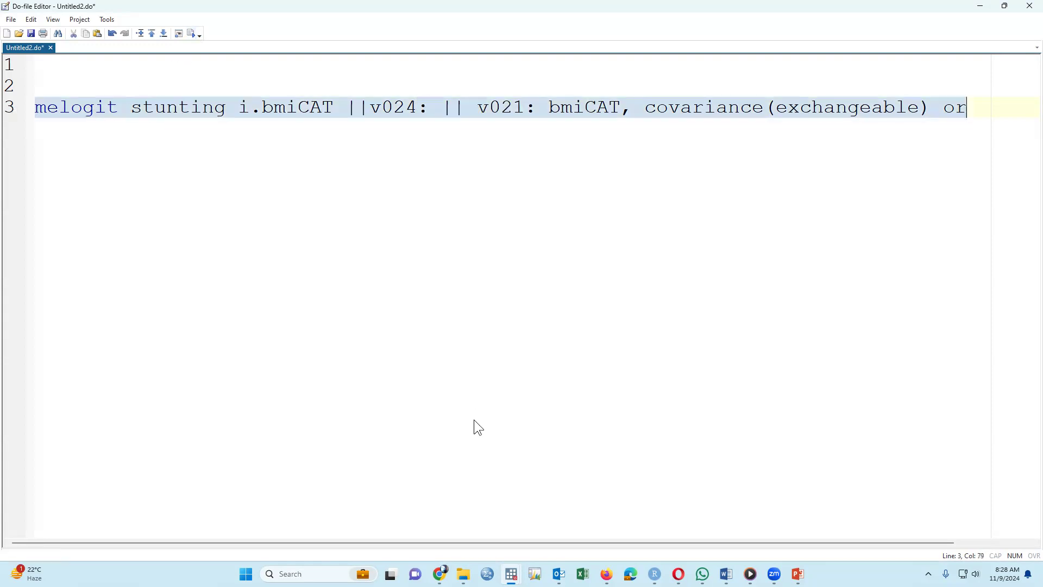
- View the three-level model results and recall the last melogit command into the Command window
mouse_move(512, 574)
left_click(416, 532)
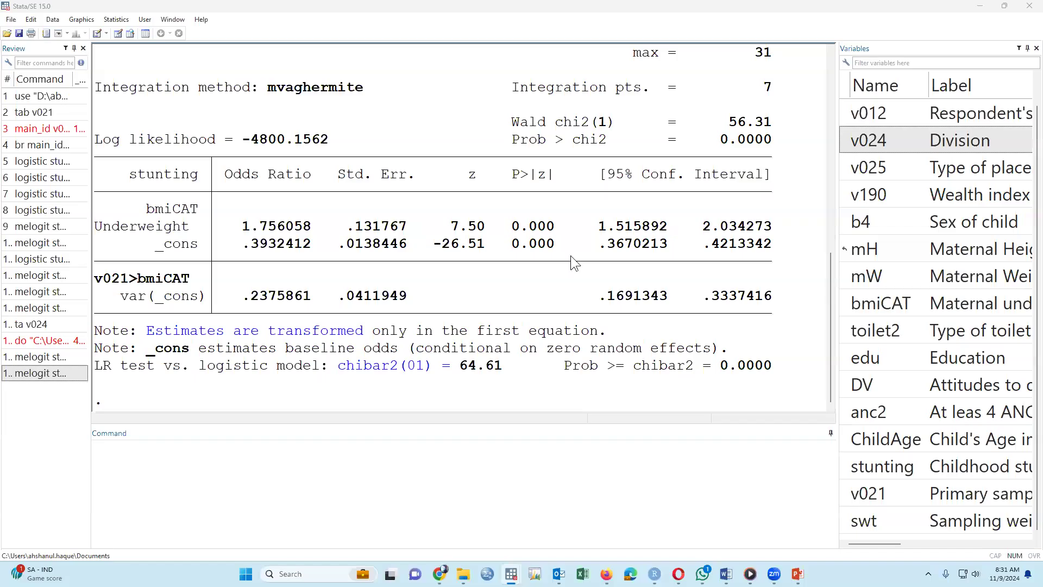
left_click(60, 374)
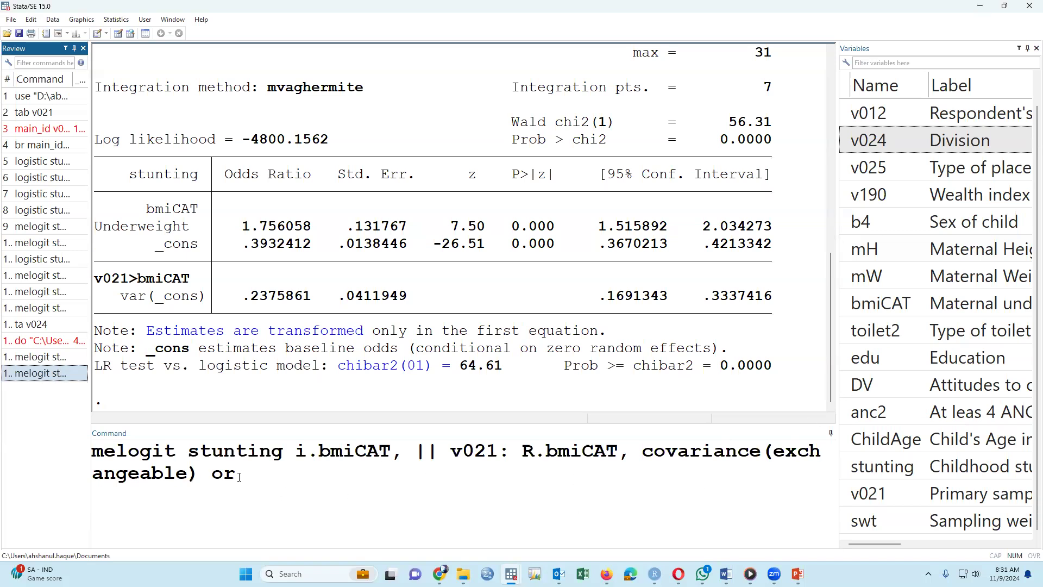
double_click(522, 457)
left_click(253, 471)
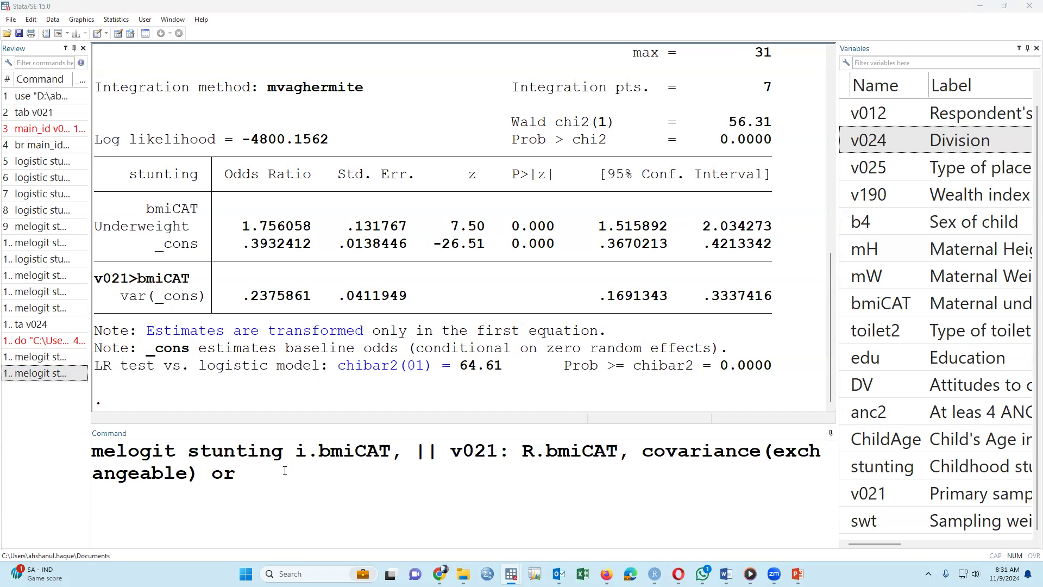
- Clear the recalled command from the Command window and bring Untitled2.do back to the front
left_click(96, 452)
key("ctrl+a")
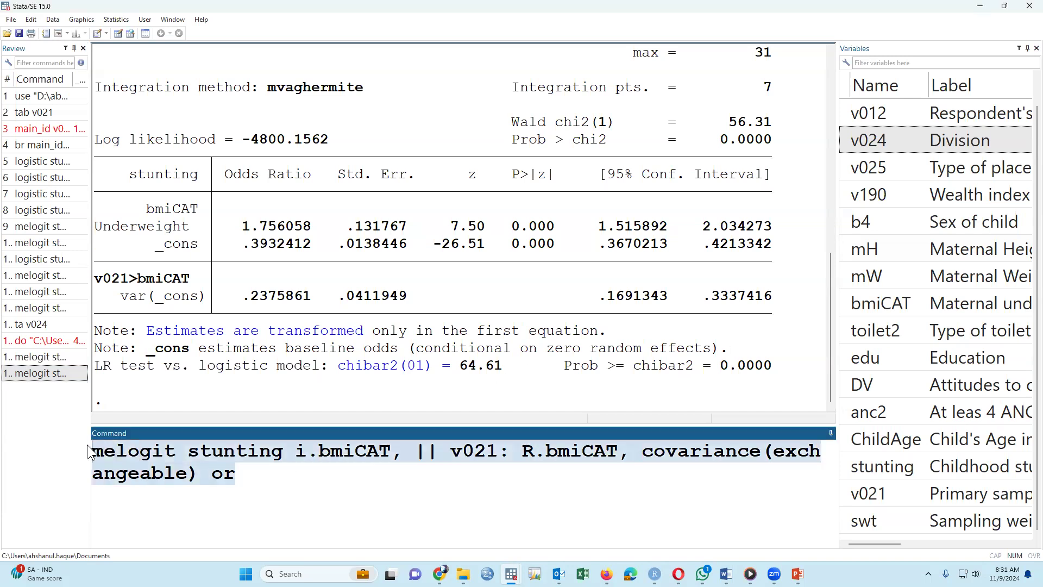
key("ctrl+x")
mouse_move(511, 574)
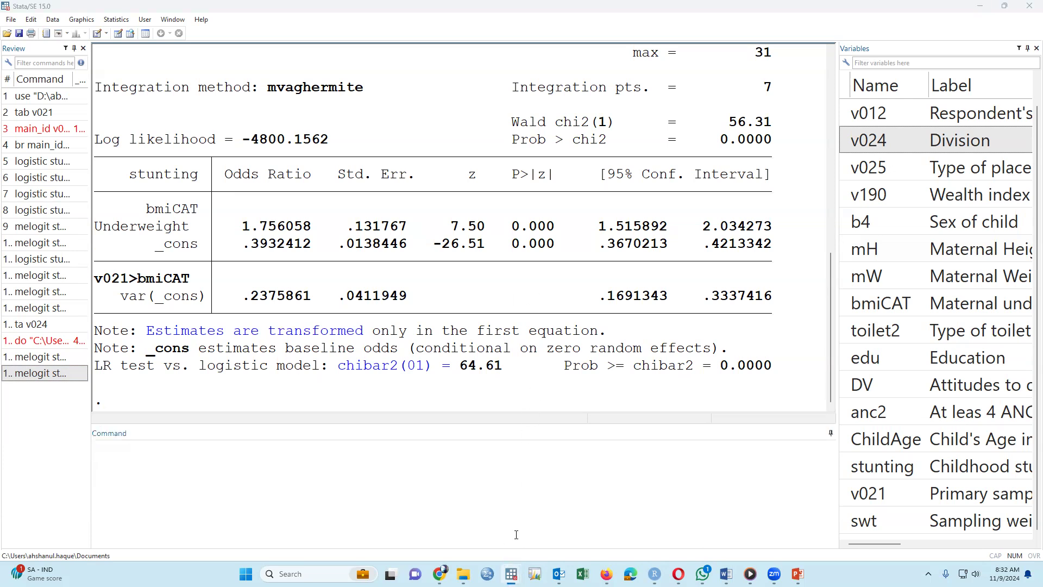
left_click(652, 511)
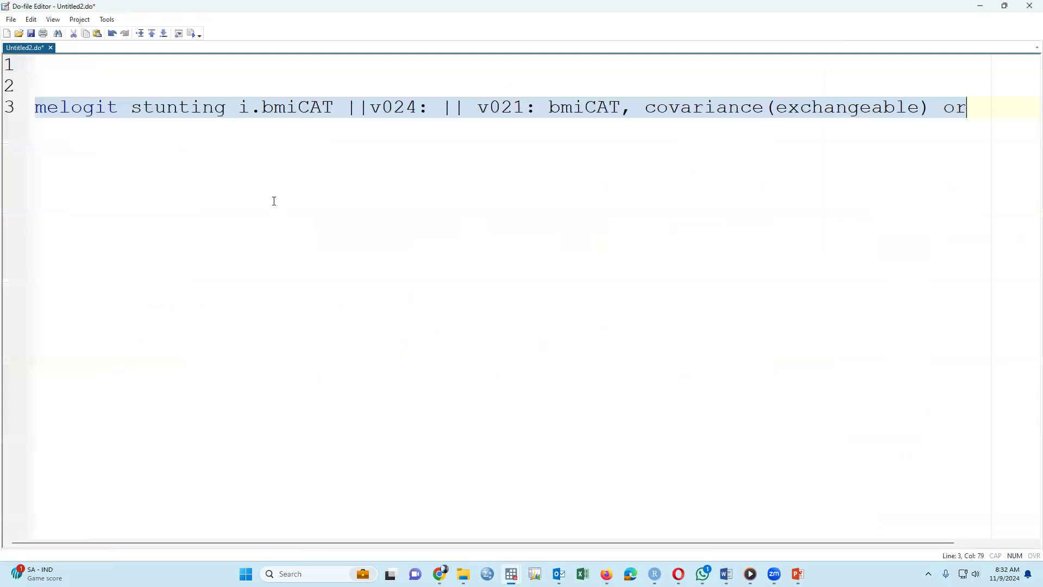
- Add blank lines below line 3 and insert R. before the random-slope bmiCAT
key("End")
key("Return")
key("Return")
key("Return")
key("Return")
left_click(549, 109)
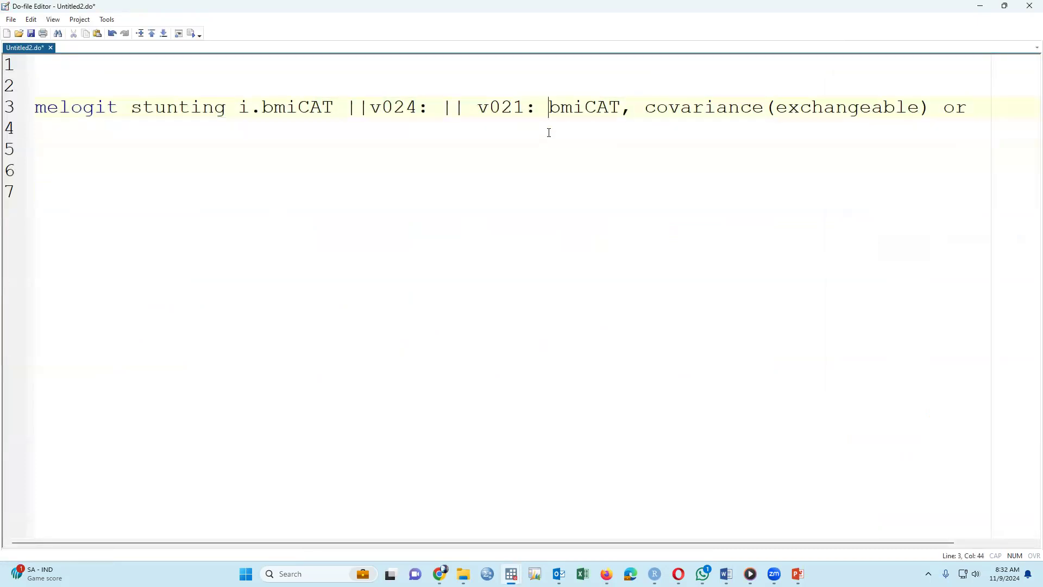
type("R.")
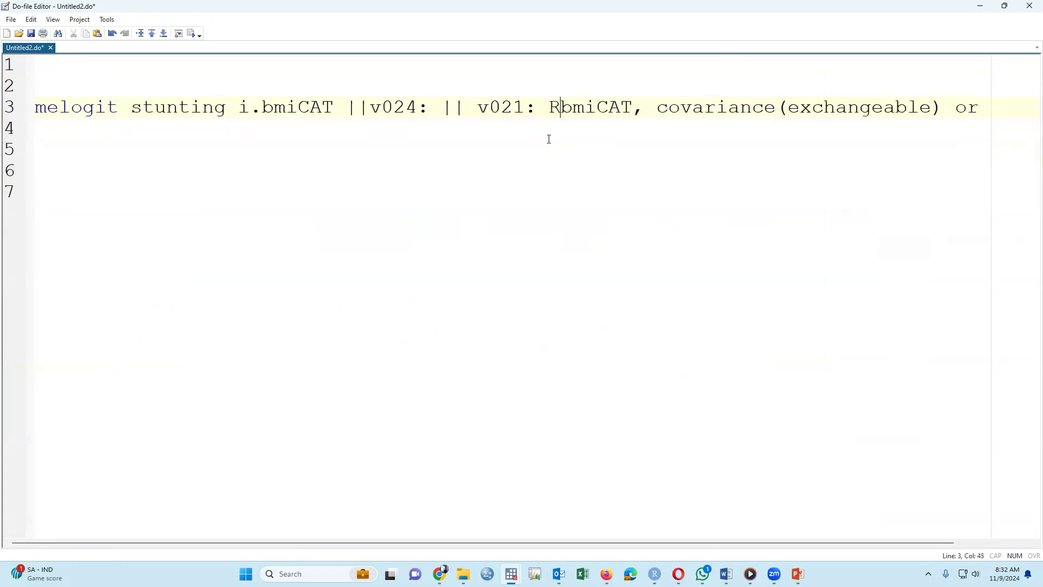
- Execute line 3 and check the Underweight odds ratio 1.686536 in the results
left_click(11, 111)
key("shift+Left")
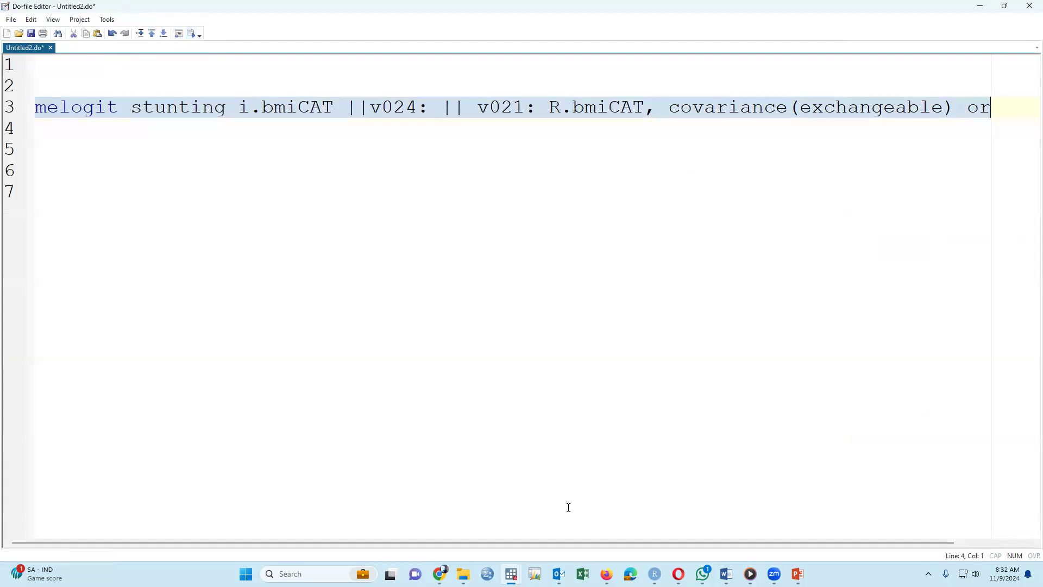
mouse_move(511, 574)
left_click(361, 515)
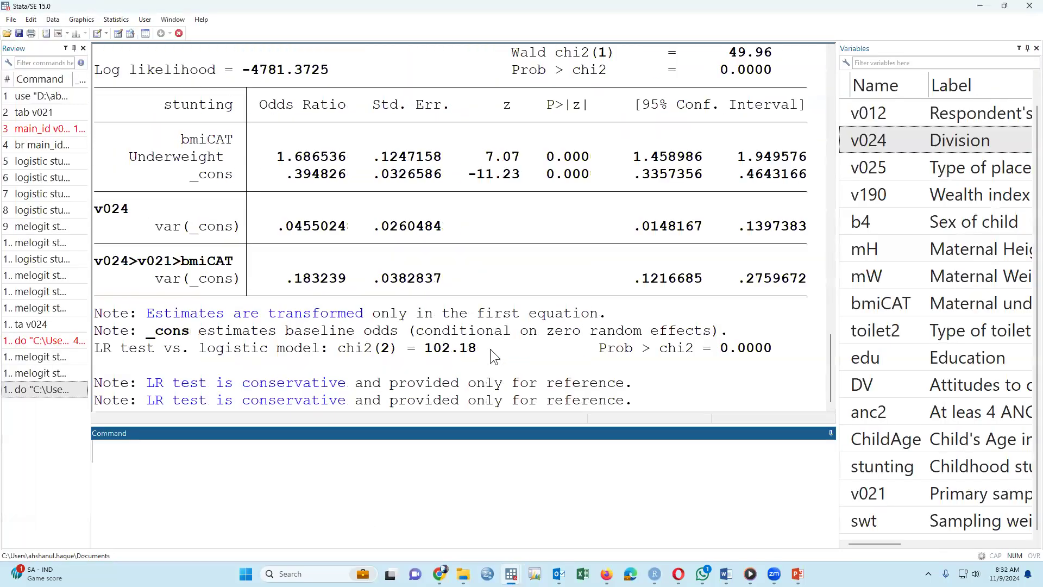
scroll(303, 204, "up", 2)
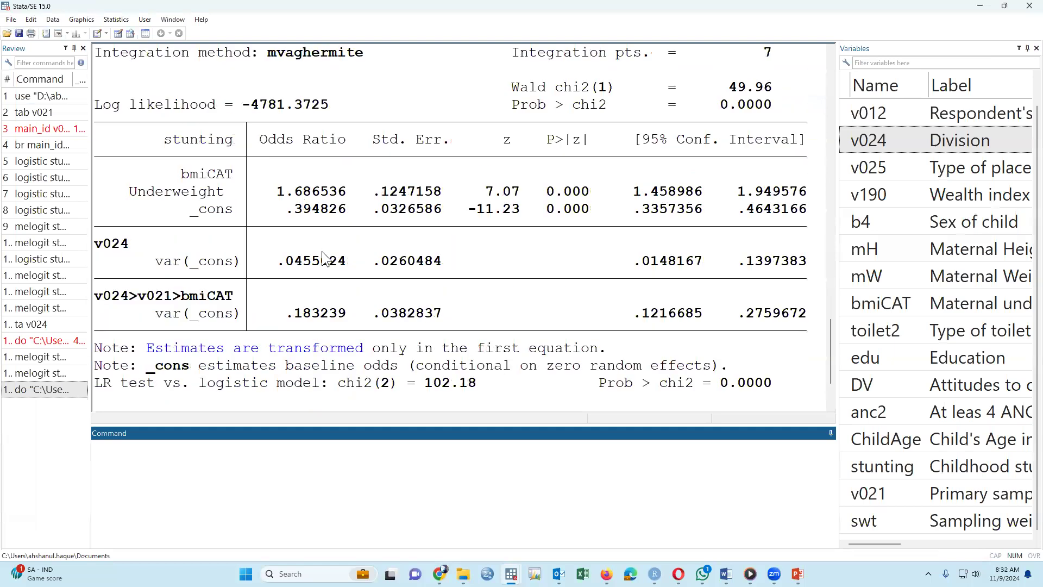
key("alt+Tab")
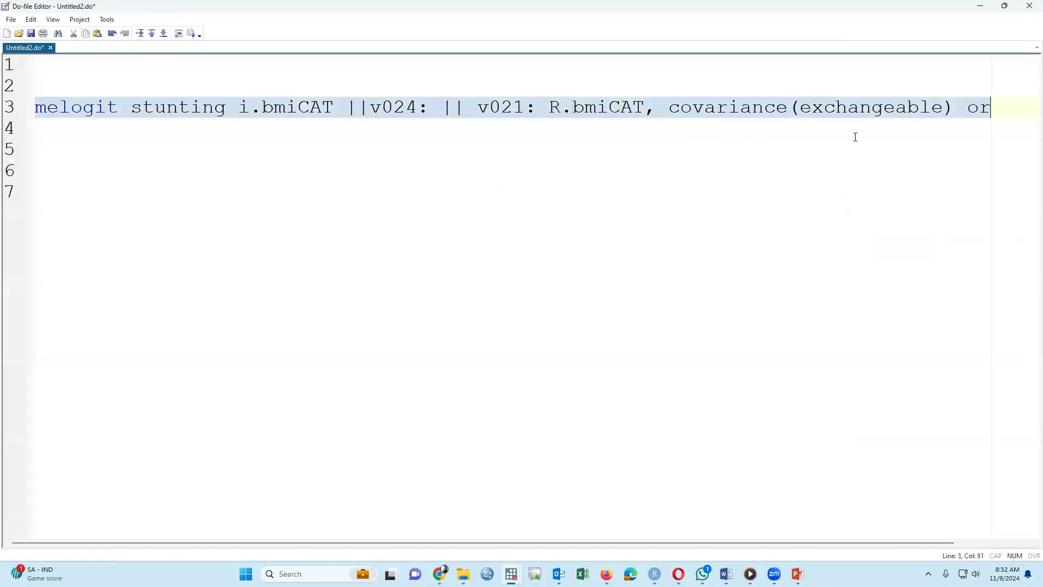
- Paste 'melogit bmiCAT ib0.toilet2 || v021:, or' onto line 6 of the do-file
left_click(522, 190)
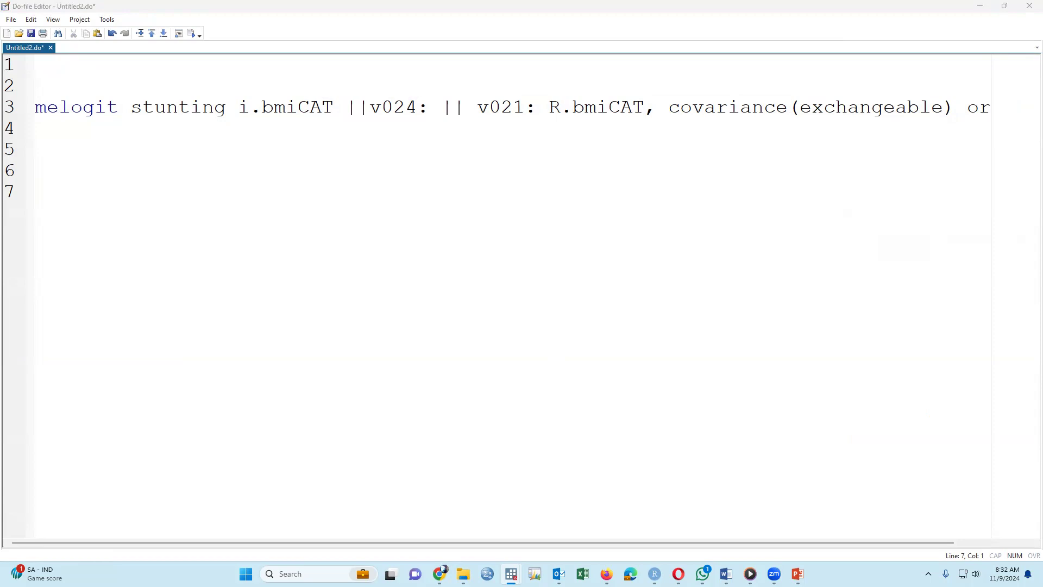
left_click(119, 176)
type("melogit bmiCAT ib0.toilet2 || v021:, or")
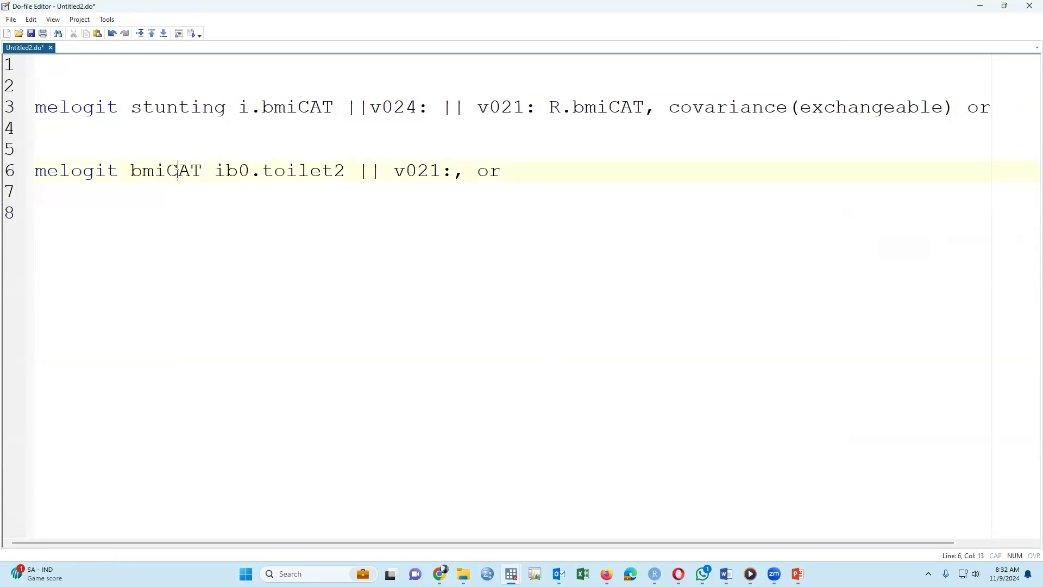
double_click(175, 171)
left_click(301, 190)
- Execute line 6 and review the toilet2 model output in the Results window
left_click(11, 171)
key("shift+Left")
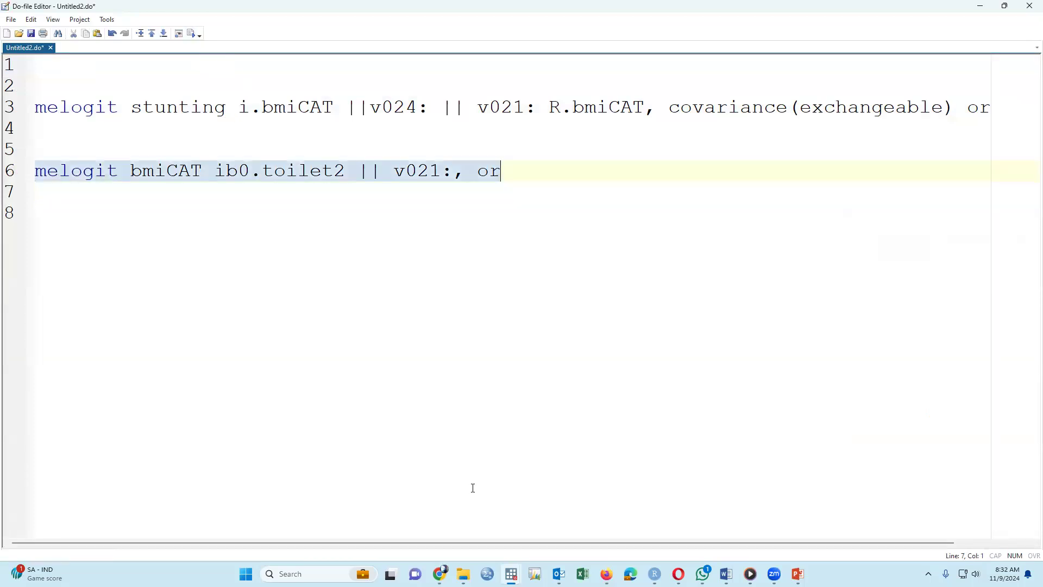
mouse_move(511, 573)
left_click(358, 515)
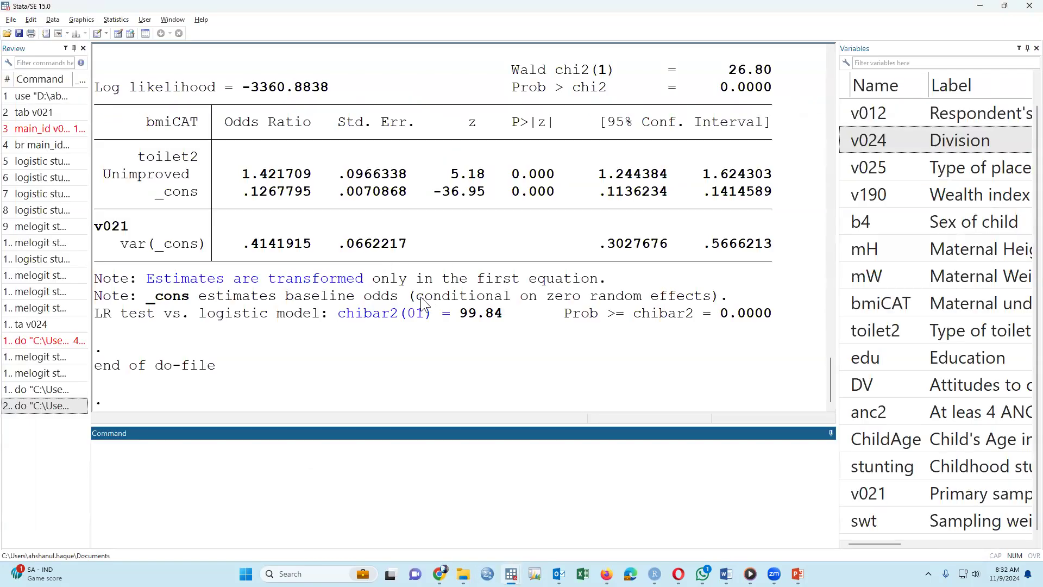
key("alt+Tab")
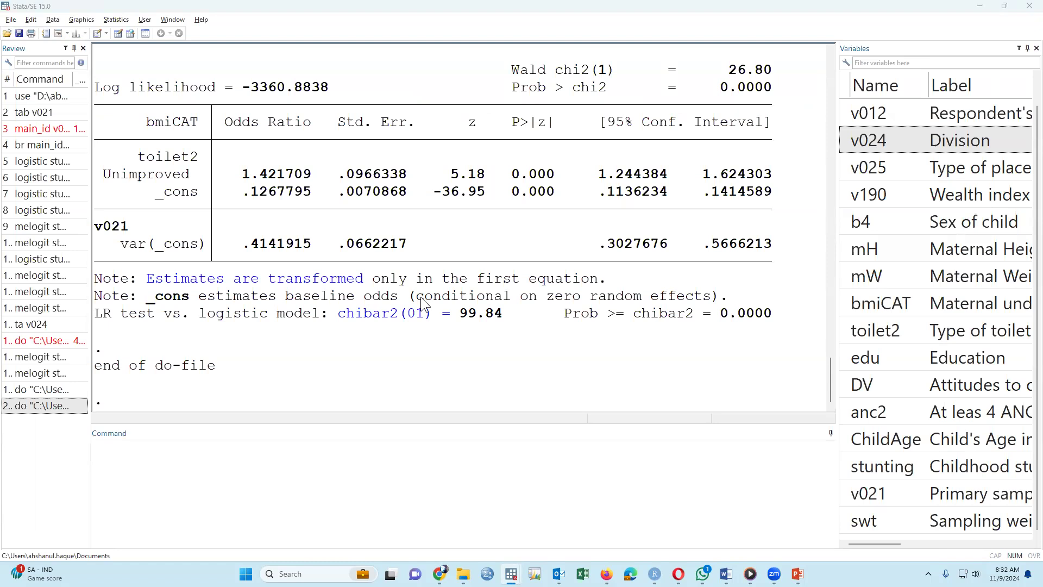
left_click(552, 128)
- Replace ', or' on line 6 with line 3's 'R.bmiCAT, covariance(exchangeable) or' and execute line 6
left_click_drag(549, 107, 1006, 111)
key("ctrl+c")
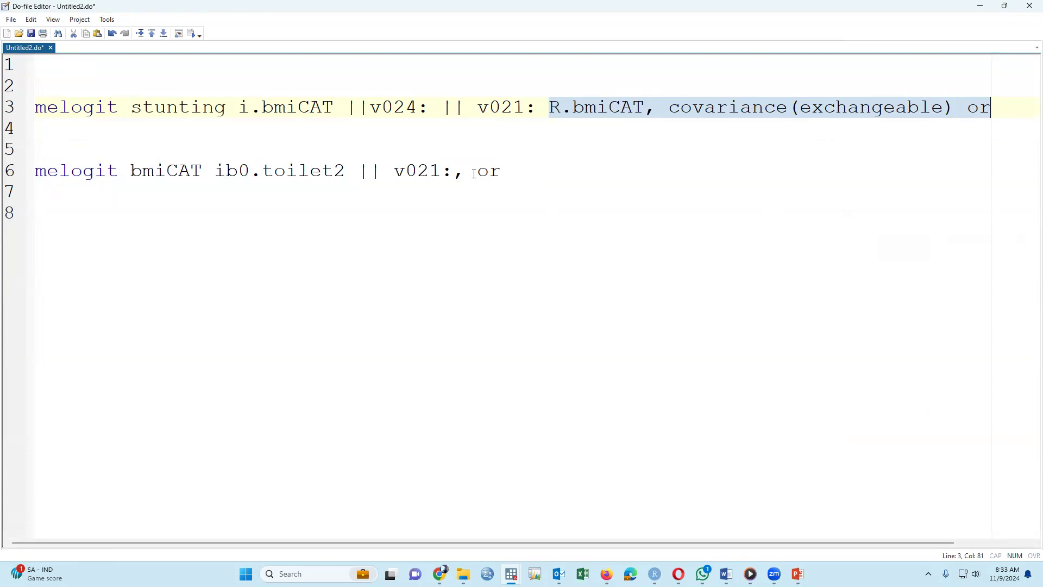
left_click_drag(458, 174, 526, 169)
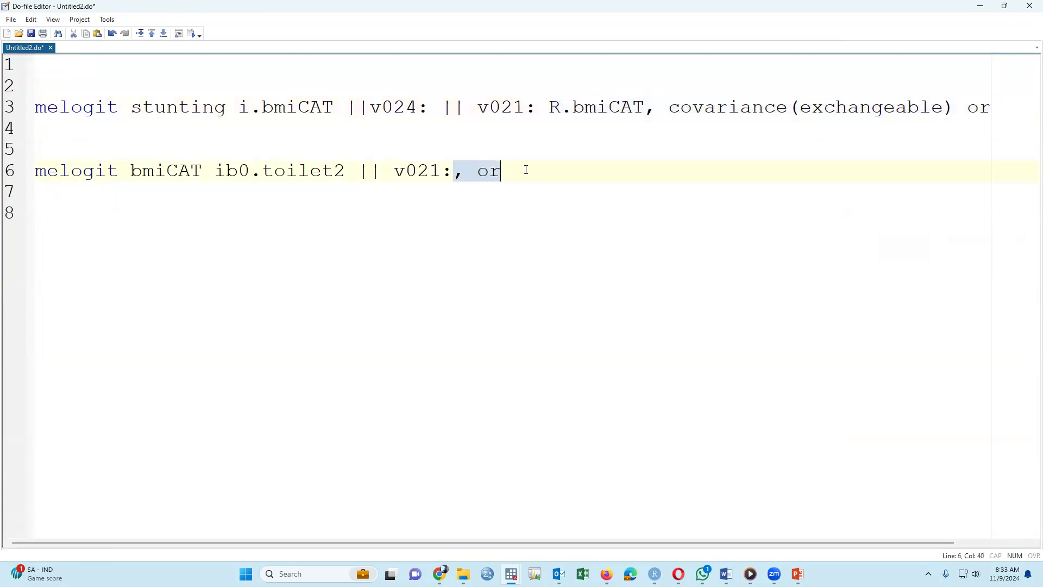
key("ctrl+v")
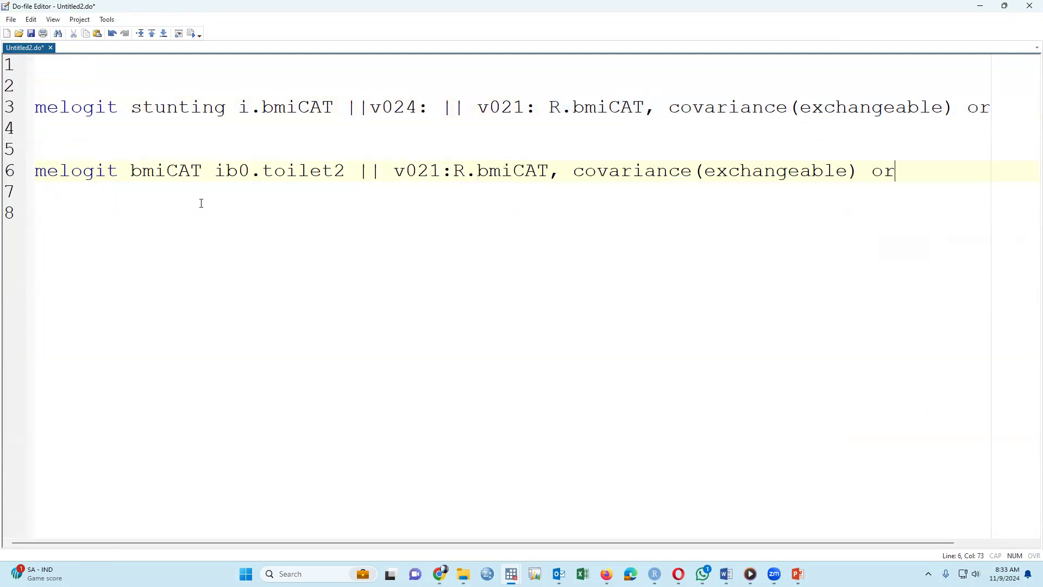
left_click(11, 171)
left_click(191, 34)
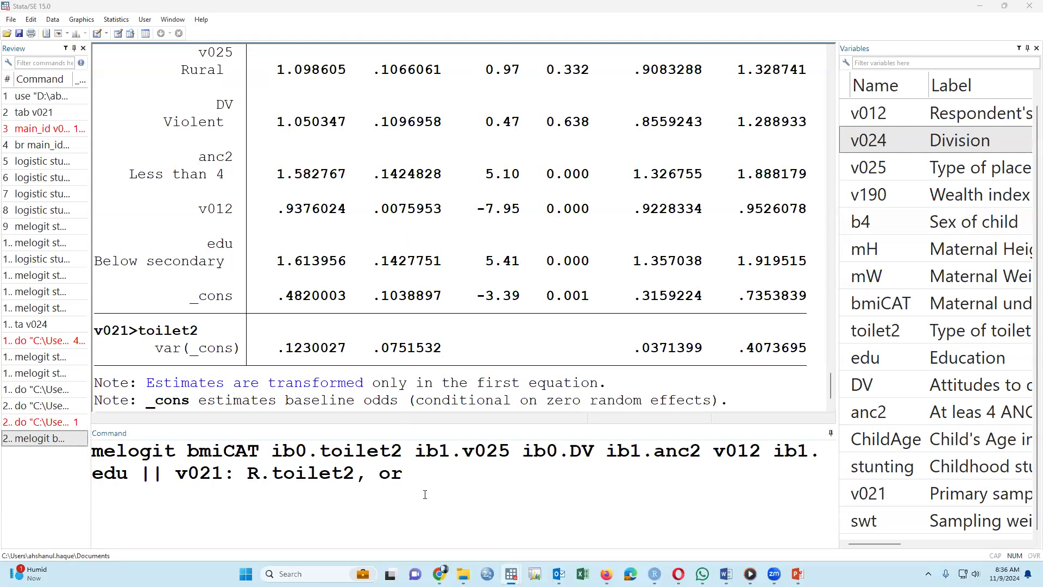
- Run melogit bmiCAT on toilet2 with covariates v025, DV, anc2, v012, edu and R.toilet2 at v021
left_click(425, 494)
left_click(417, 451)
left_click_drag(416, 451, 129, 474)
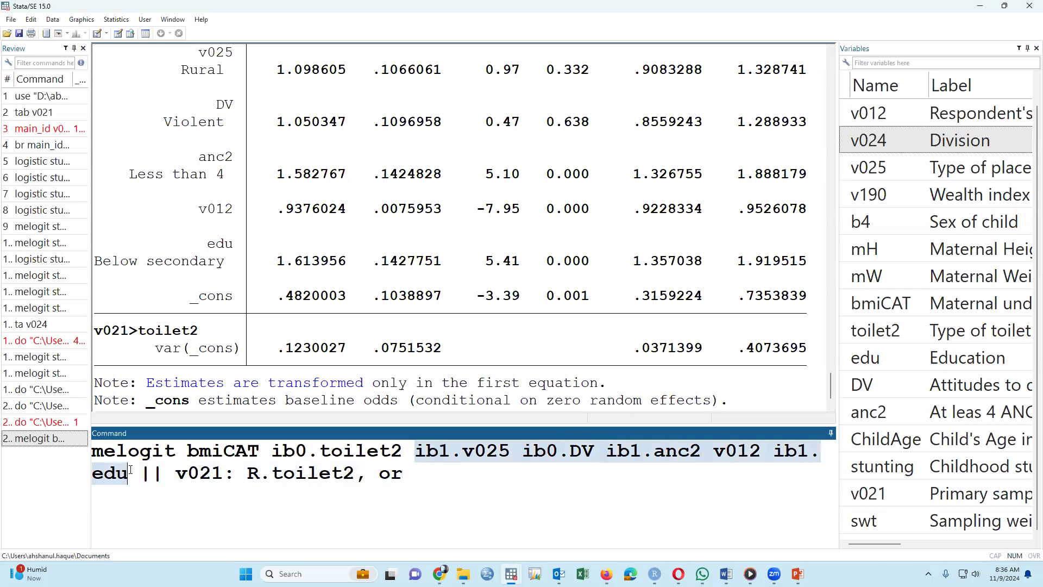
left_click(378, 506)
left_click(416, 451)
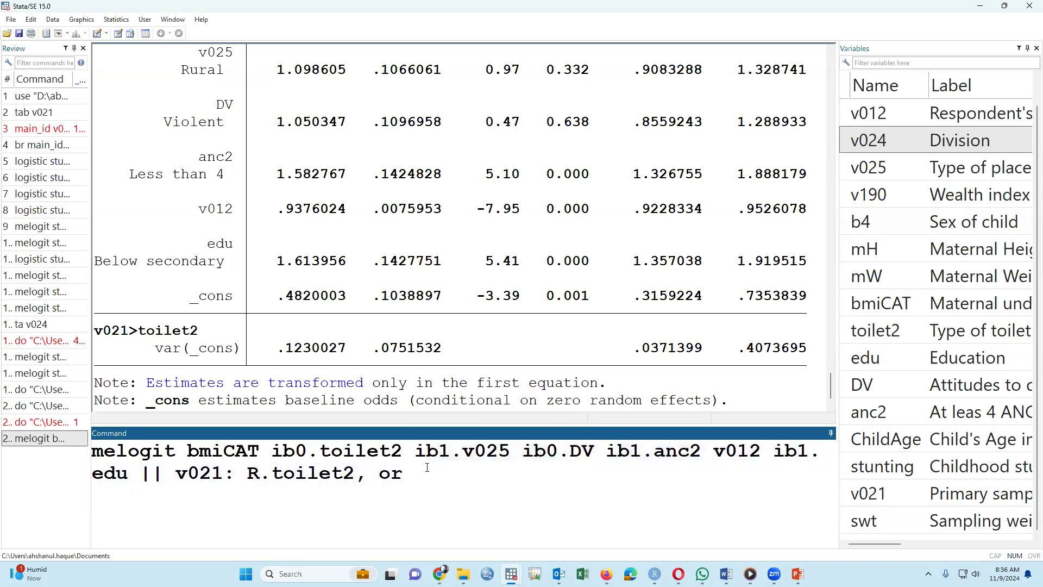
left_click(427, 473)
key("Return")
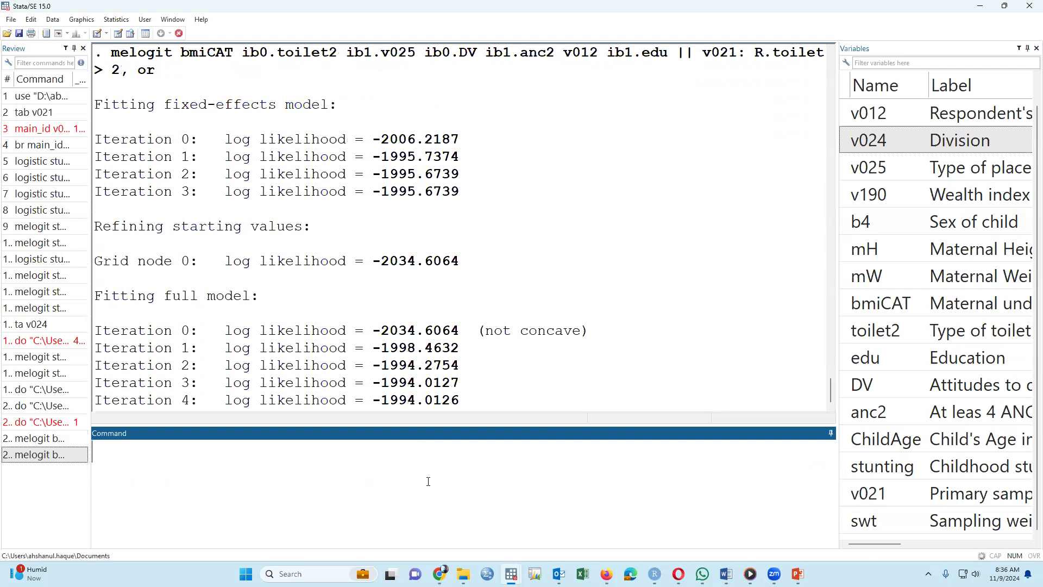
- Clear the recalled melogit command from the Command window and return to the Untitled2 do-file
left_click(77, 455)
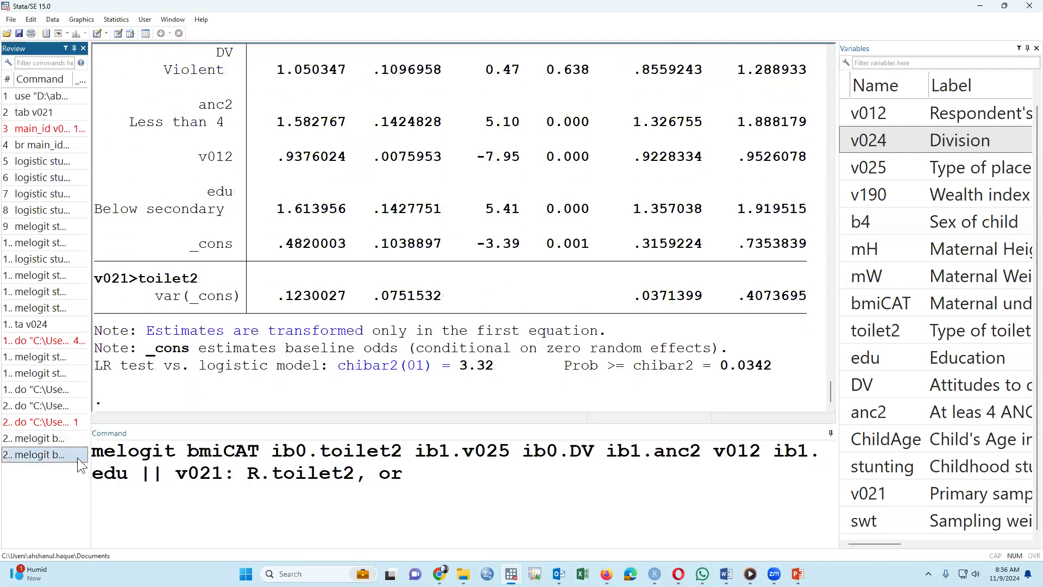
left_click(451, 482)
key("BackSpace")
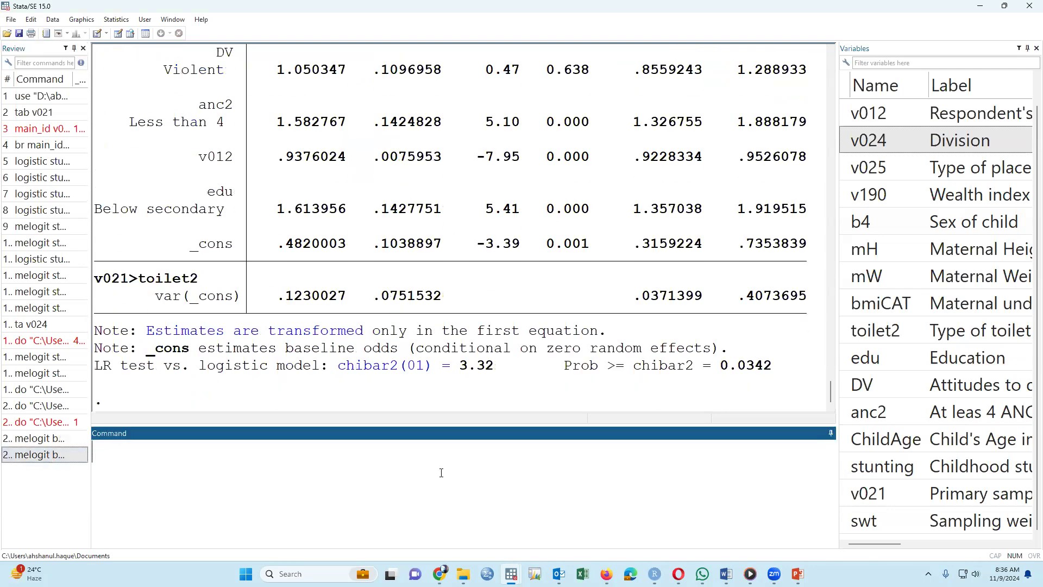
mouse_move(511, 573)
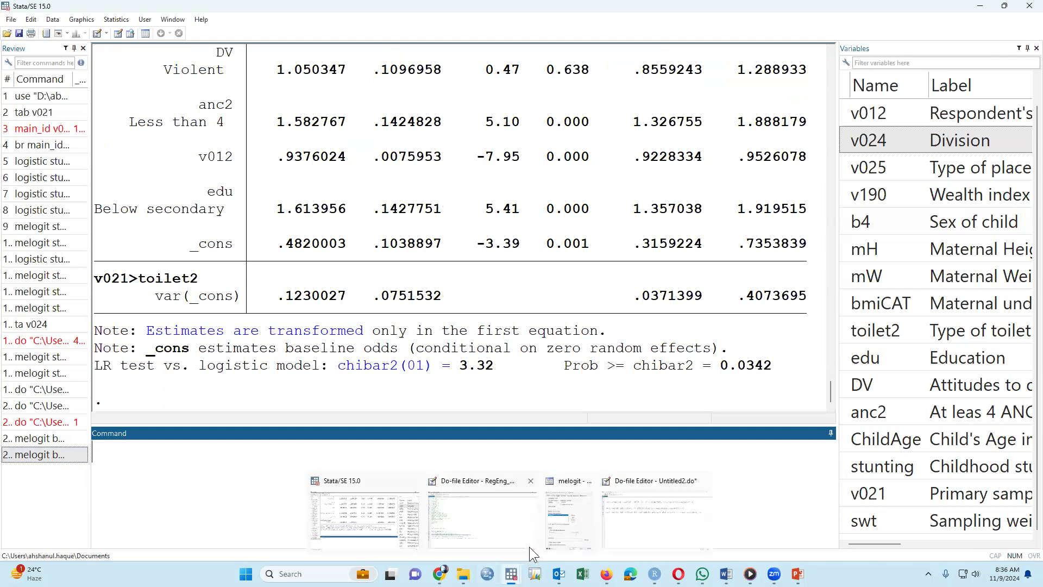
left_click(641, 522)
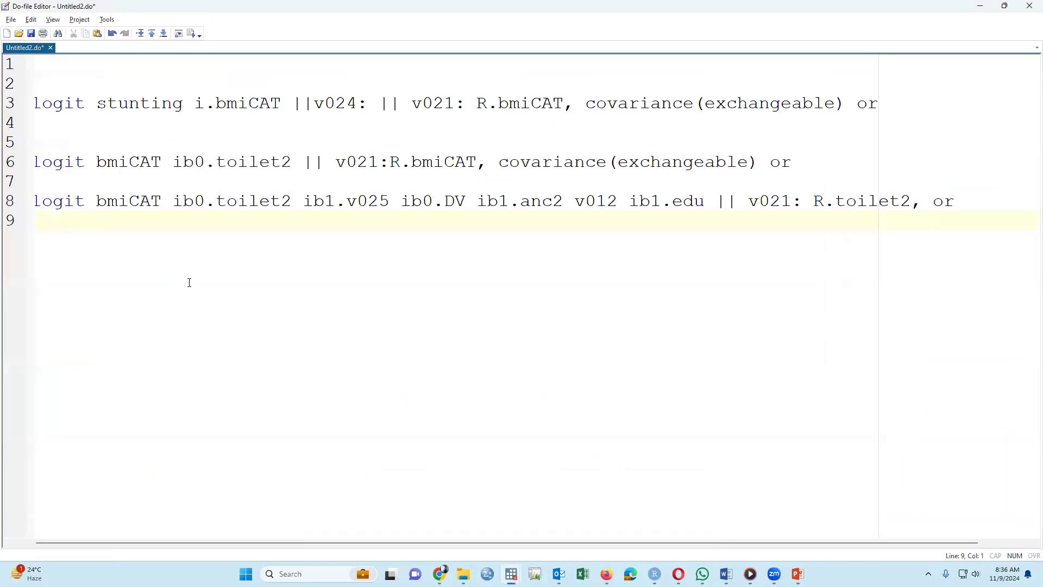
- Undo the last edit and scroll through the do-file's three melogit commands
key("ctrl+z")
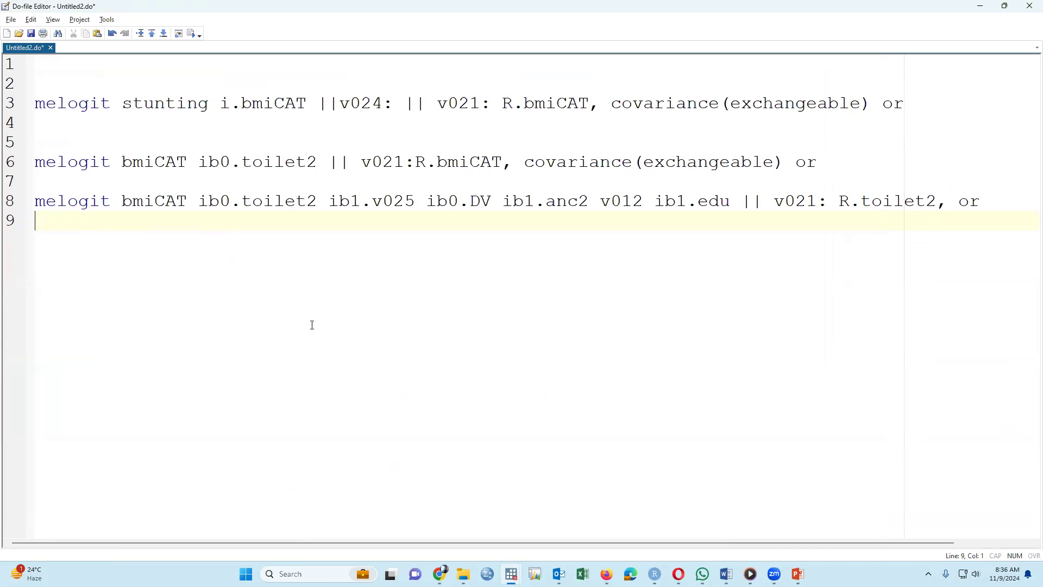
scroll(312, 327, "up", 1)
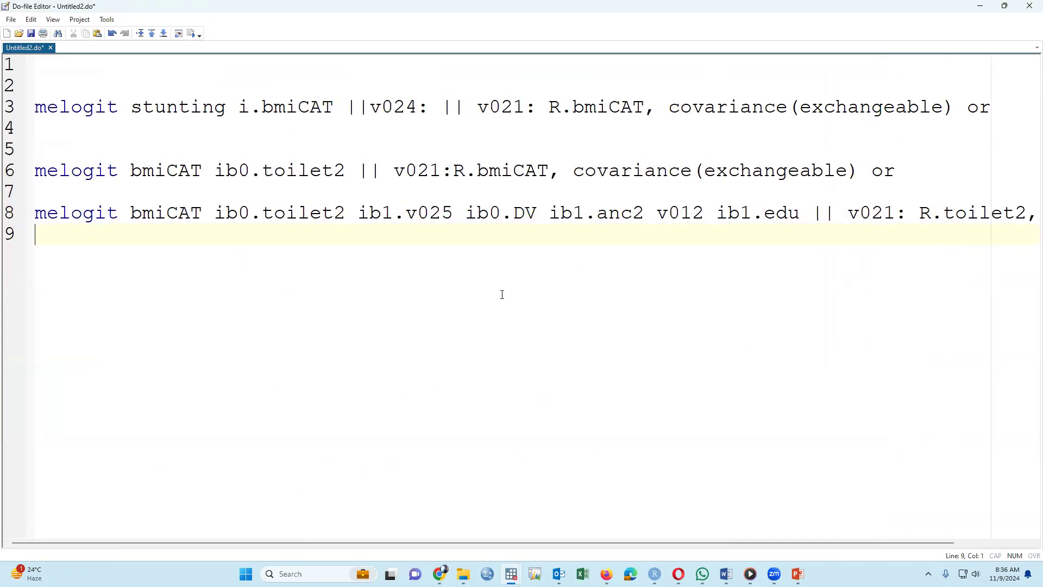
scroll(502, 294, "down", 1)
scroll(502, 294, "down", 1)
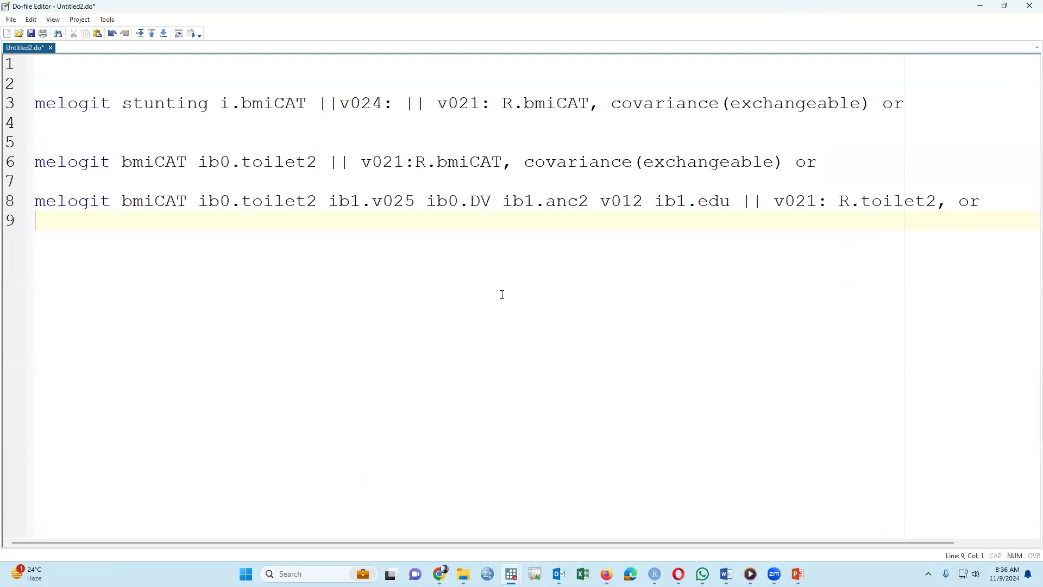
- Return to the Stata Results window and scroll up to the covariate-adjusted model's odds ratios
mouse_move(511, 573)
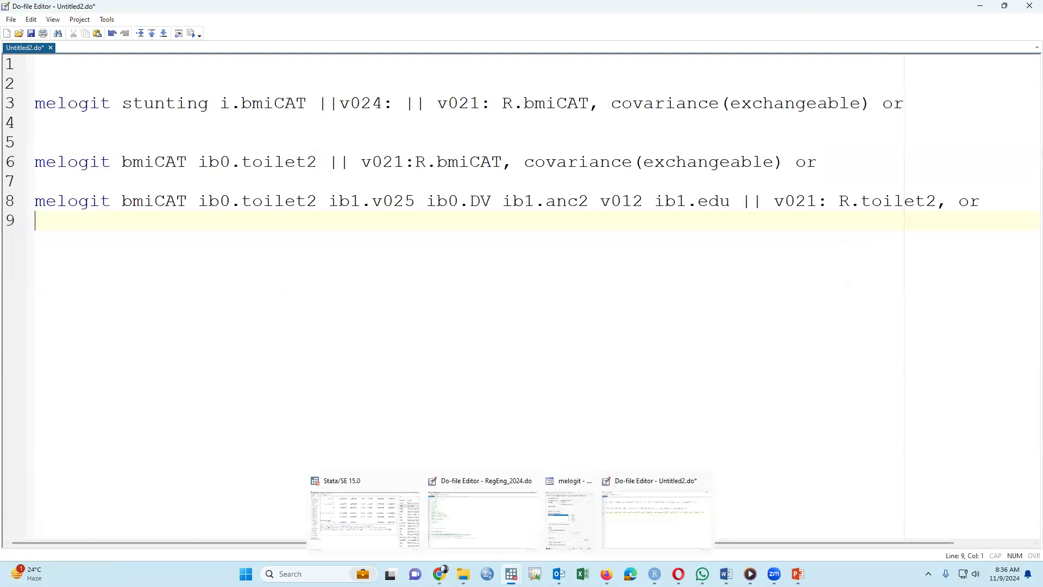
left_click(378, 517)
scroll(786, 278, "up", 5)
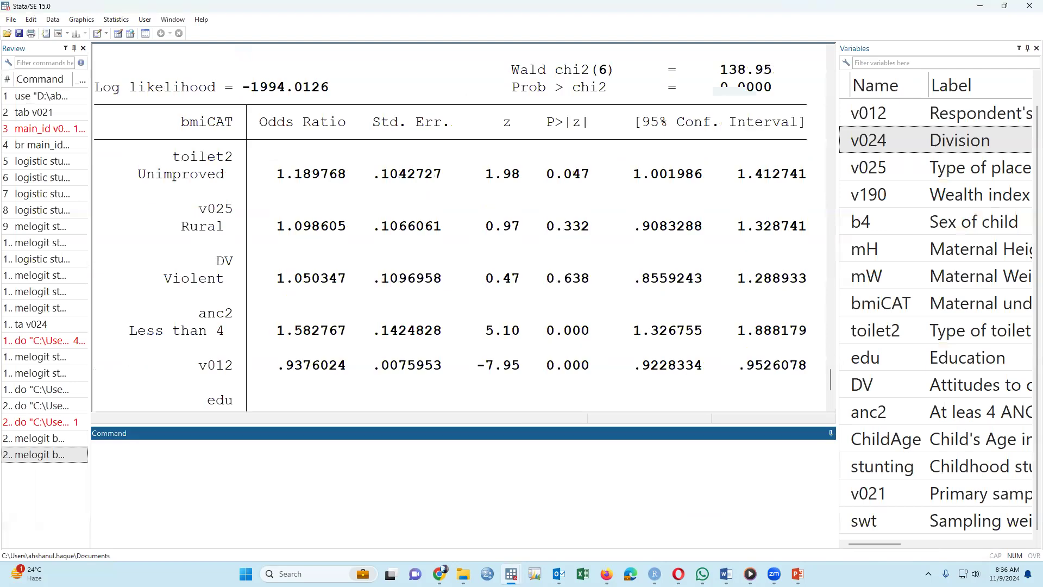